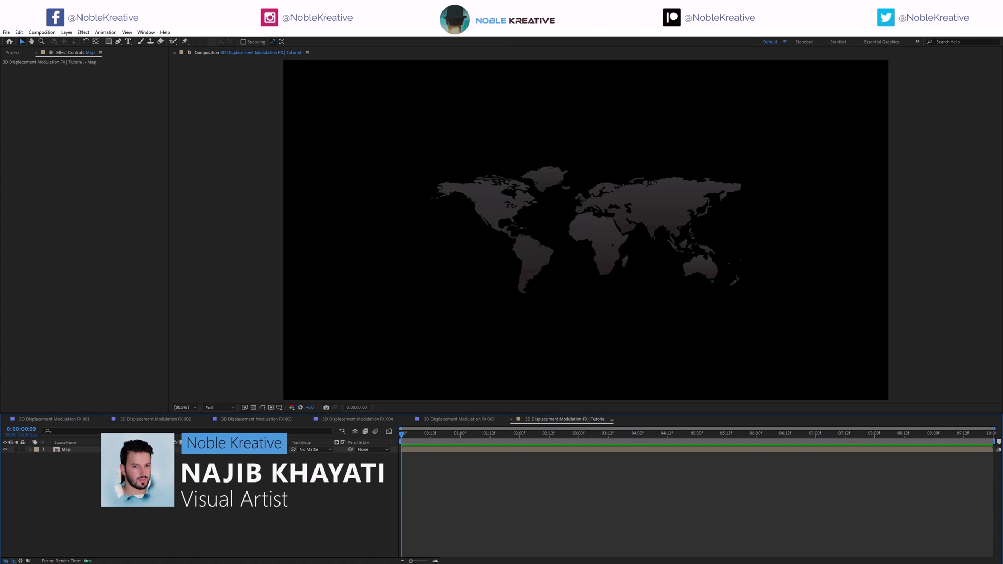
Open the Map composition and inspect its nested Graphics Place Holder composition, then return to Map.
click(68, 449)
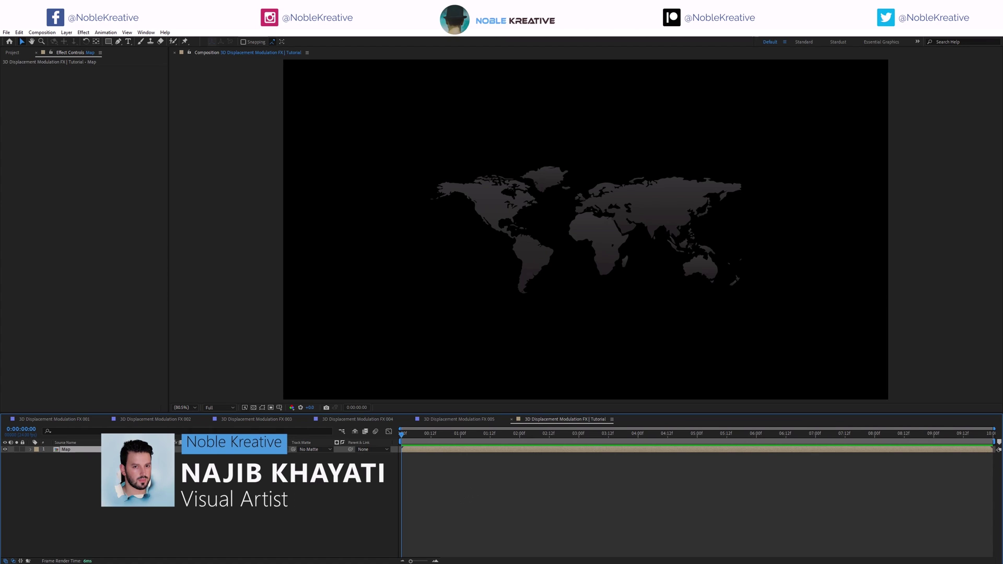
double_click(101, 450)
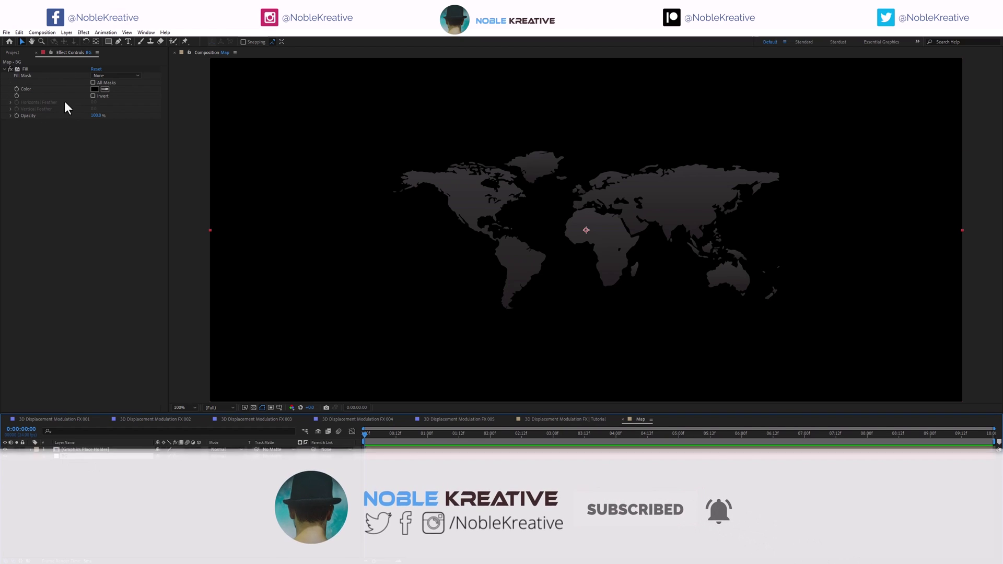
double_click(91, 450)
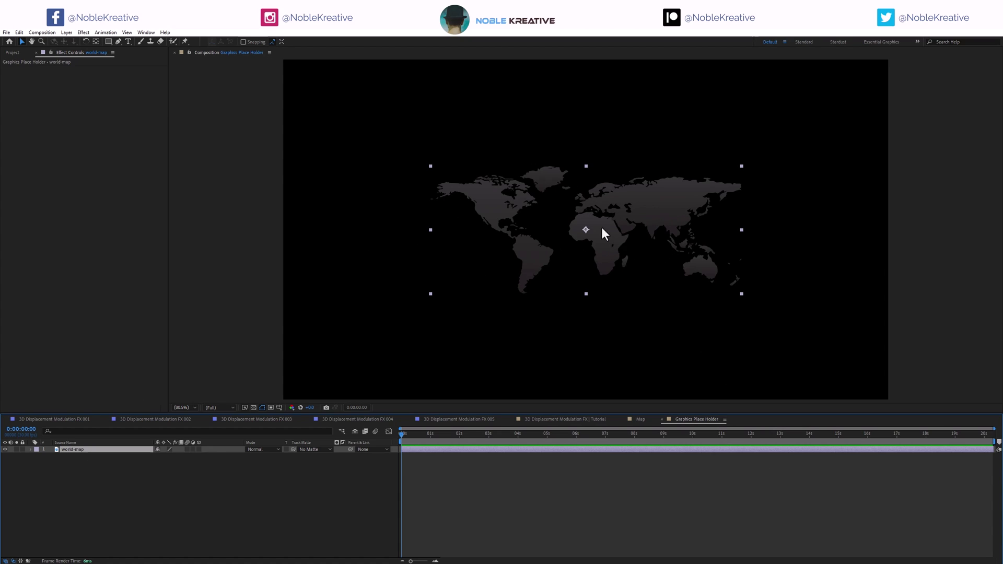
click(662, 421)
click(127, 490)
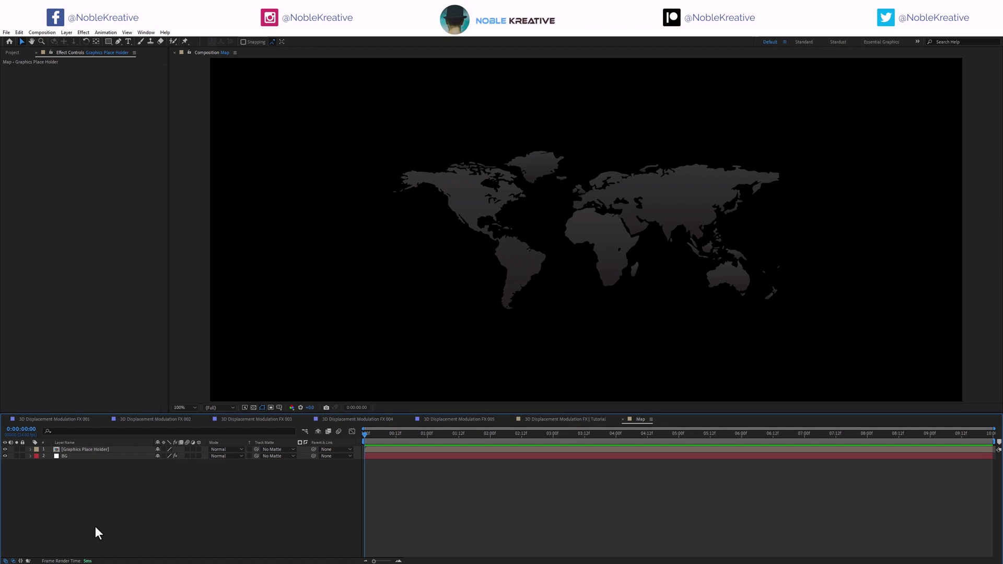
Add a new solid named Fractal Fill to the Map composition and apply the Fractal Noise effect to it.
key(ctrl+y)
text(Fractal Fill)
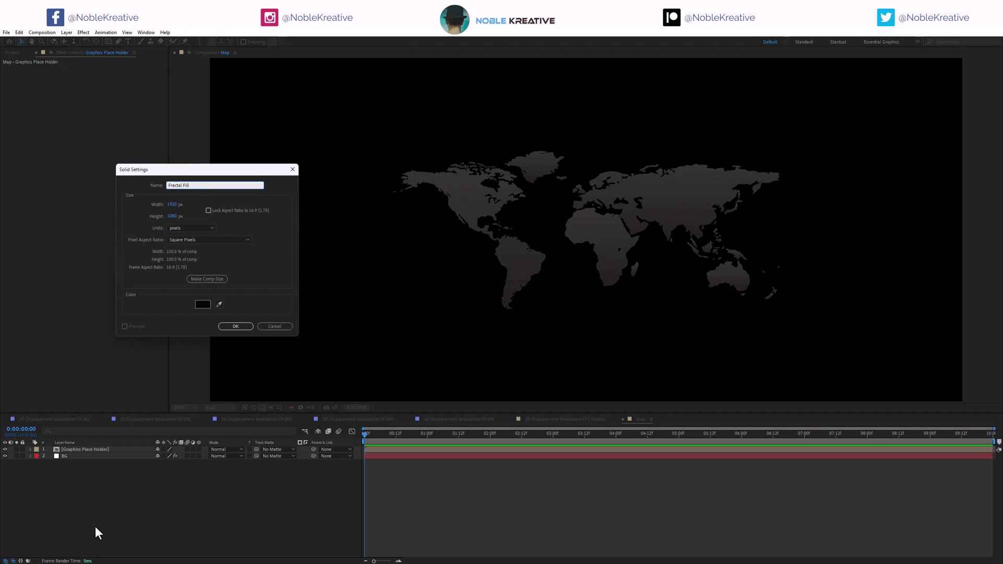
key(Return)
key(ctrl+space)
text(fr)
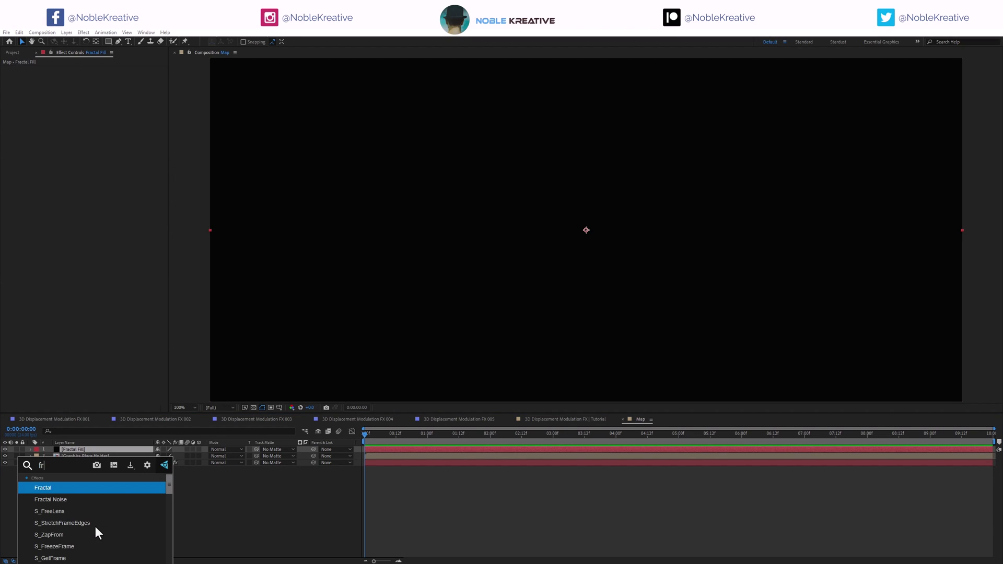
key(Down)
key(Return)
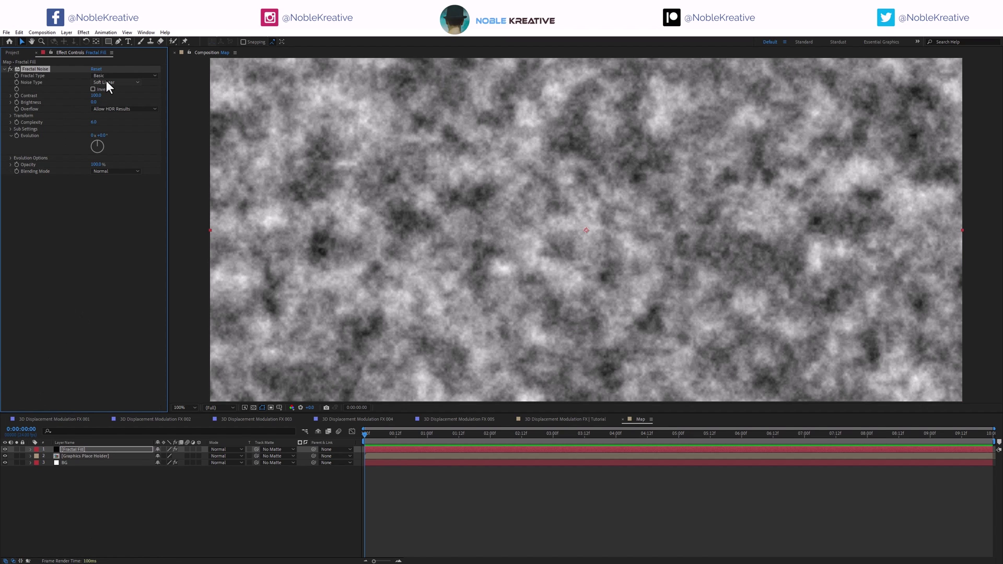
Set the Fractal Noise's fractal type to Turbulent Smooth and its noise type to Spline.
click(96, 76)
click(143, 100)
click(114, 83)
click(127, 118)
Set the Fractal Noise contrast to 250 and brightness to -50.
click(96, 96)
text(250)
key(Return)
click(93, 103)
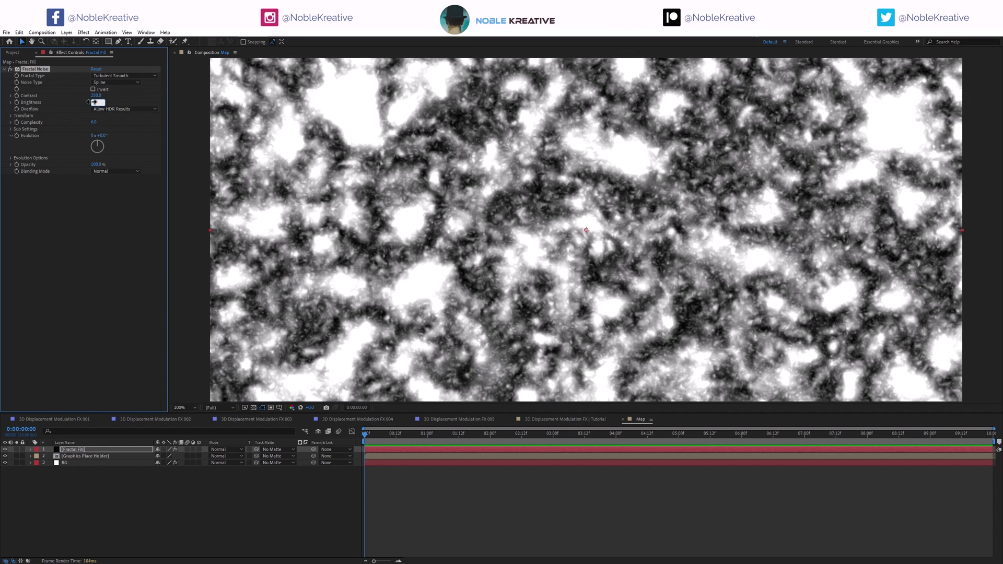
text(-50)
key(Return)
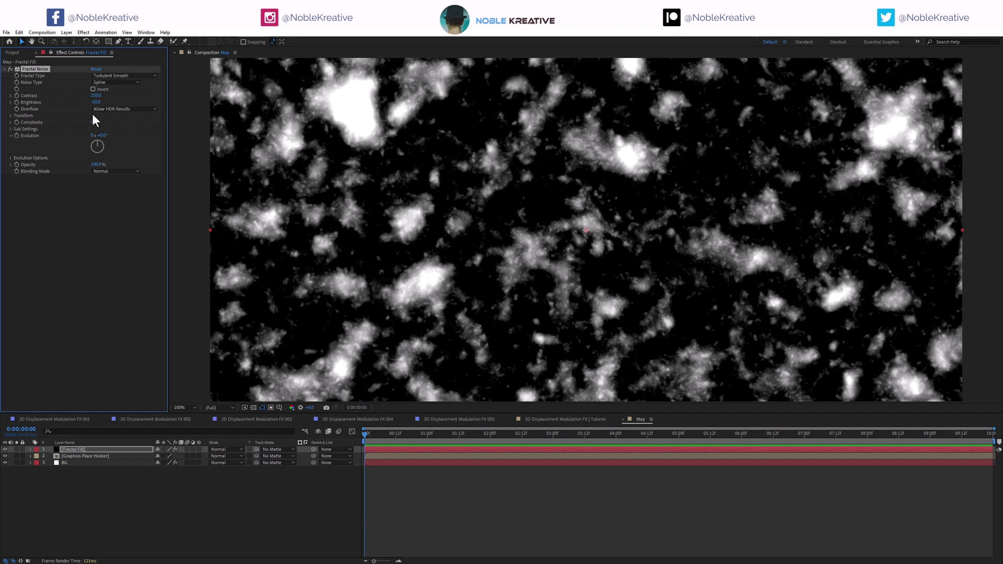
Enlarge the Fractal Noise pattern through its transform scale and set Overflow to Soft Clamp.
click(10, 115)
drag(96, 137, 189, 138)
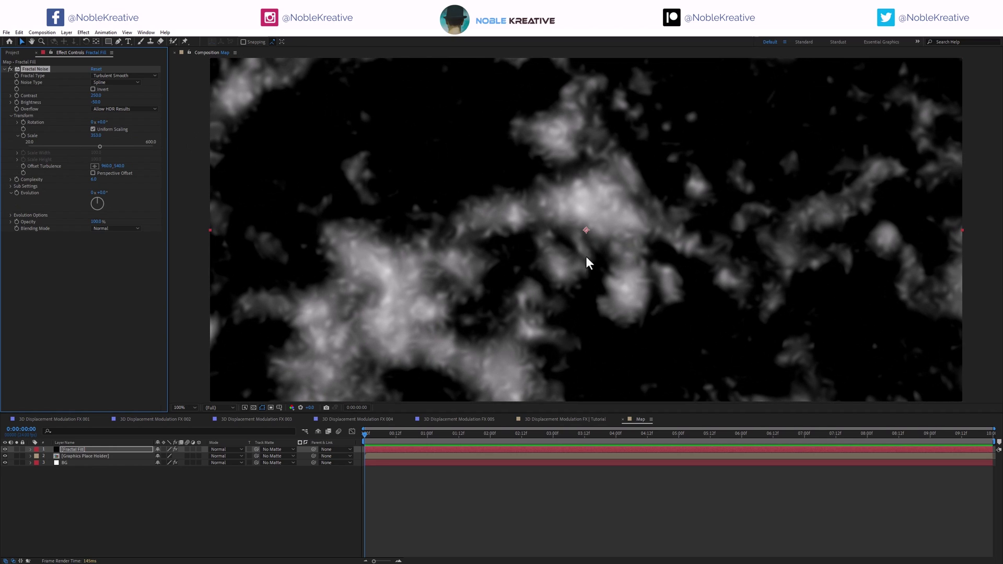
click(133, 108)
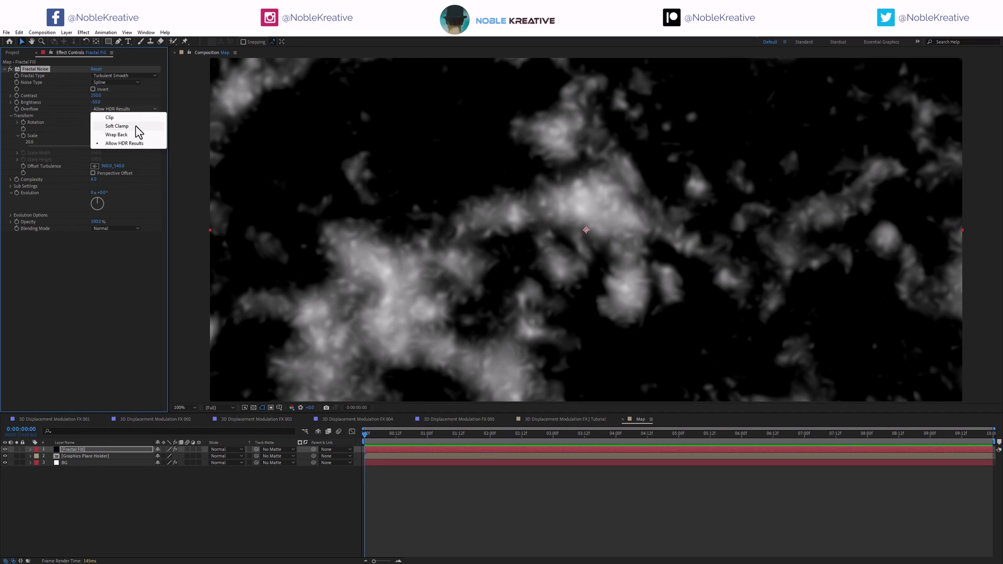
click(136, 126)
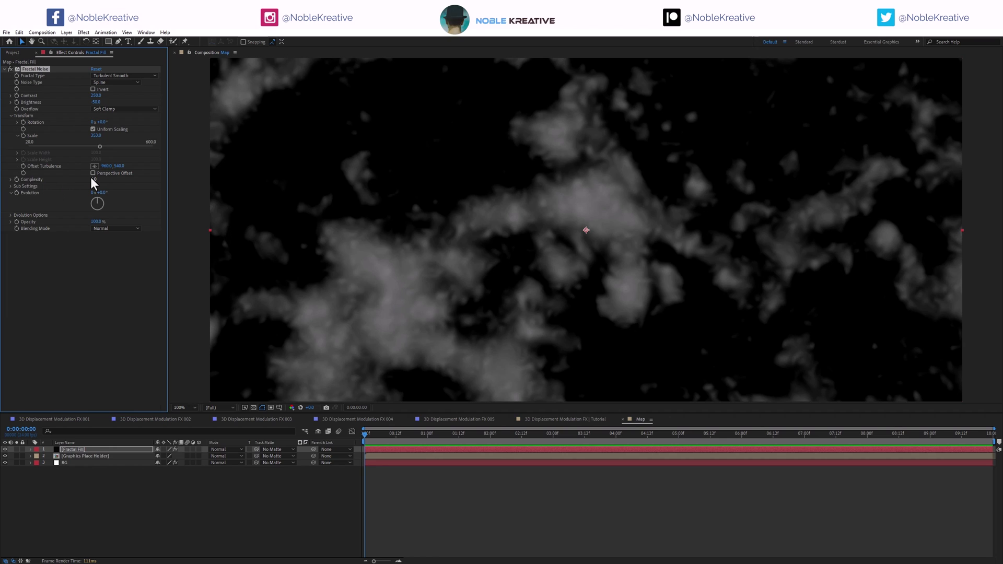
Give Evolution the expression time*36*effect("Fractal Noise")("Cycle (in Revolutions)"), linking its multiplier to the effect's Cycle property.
drag(101, 193, 16, 195)
alt+click(16, 193)
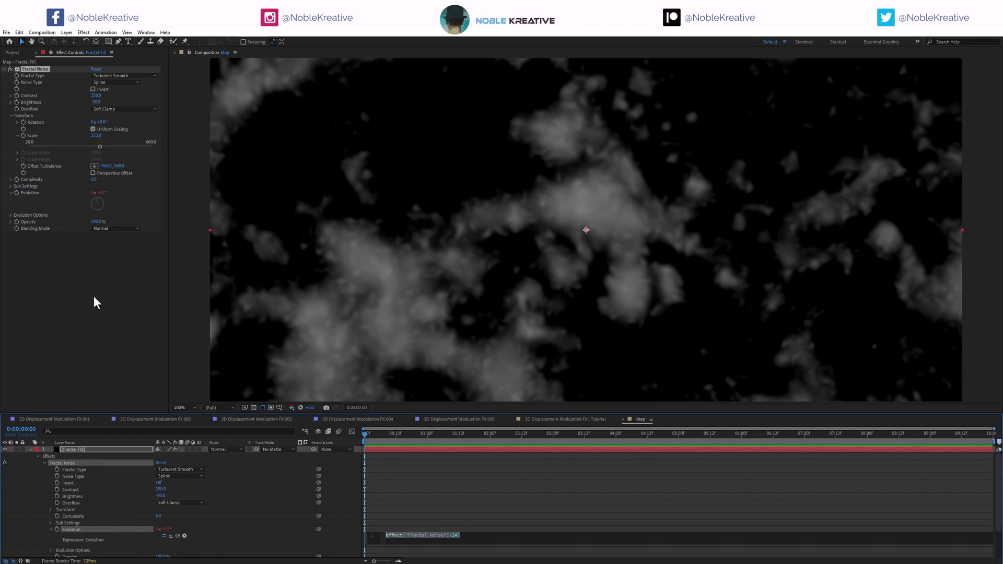
text(time*30)
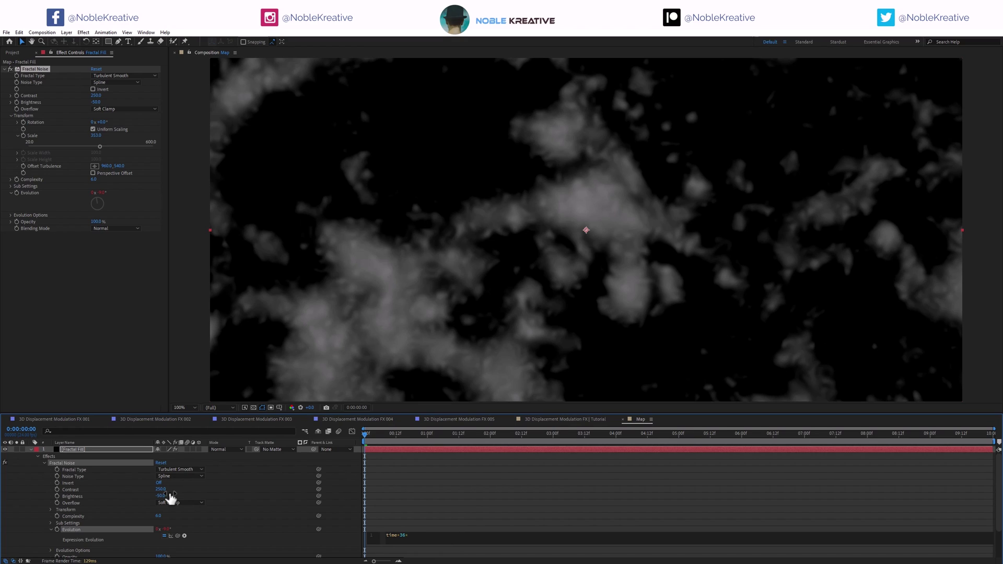
click(10, 215)
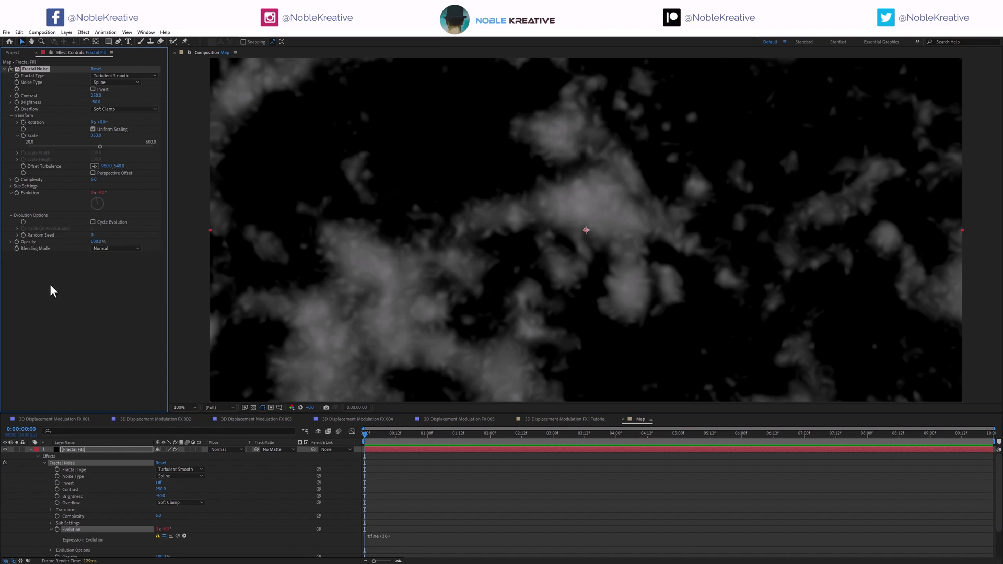
click(423, 539)
drag(175, 536, 43, 228)
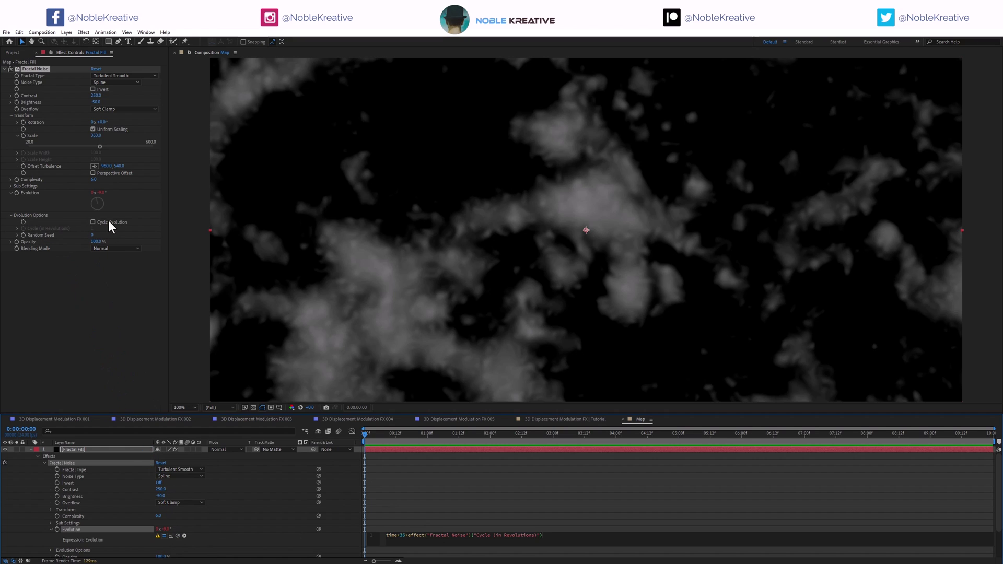
Enable Cycle Evolution on the Fractal Fill noise and set Cycle (in Revolutions) to 2.
click(90, 221)
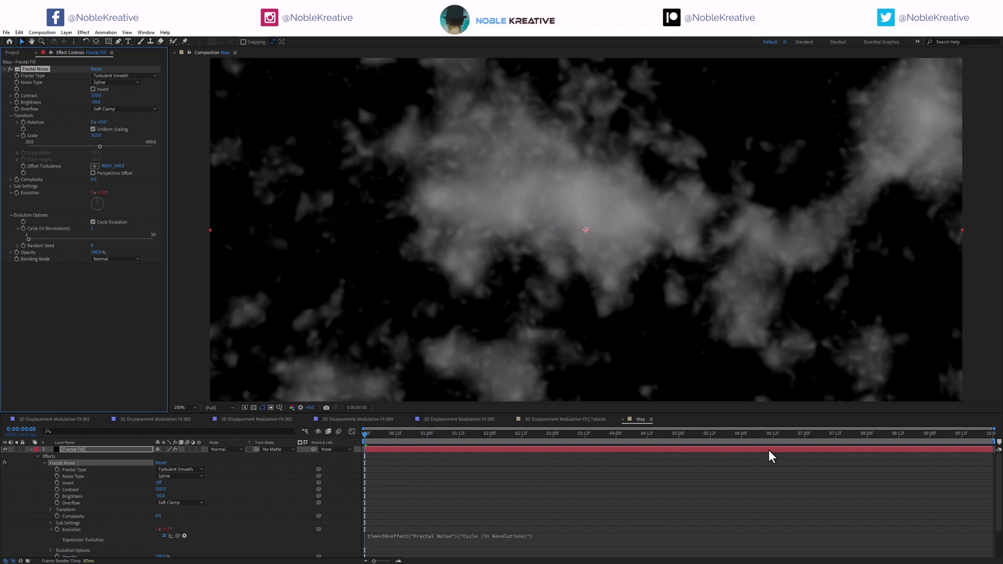
click(991, 437)
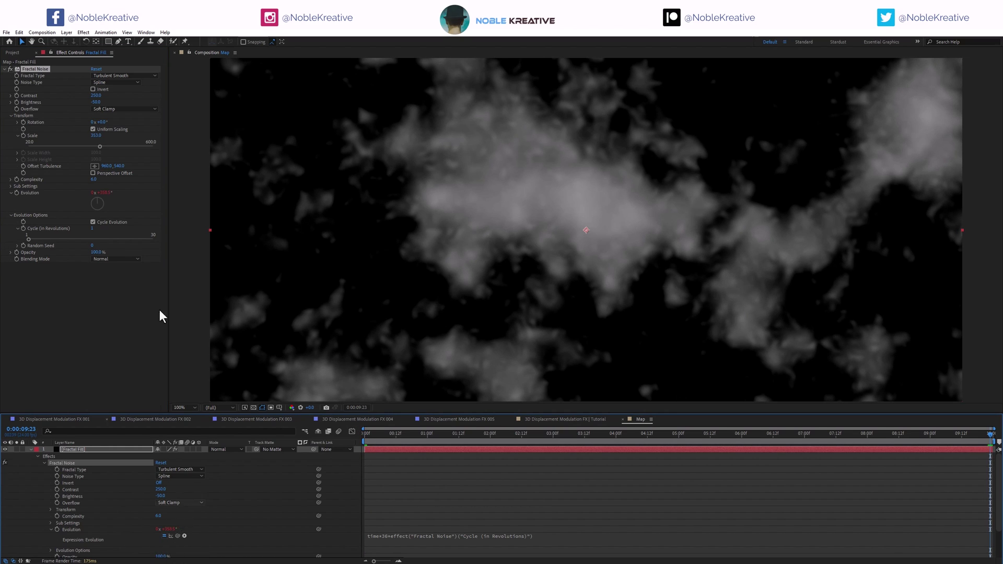
click(93, 228)
text(2)
key(Return)
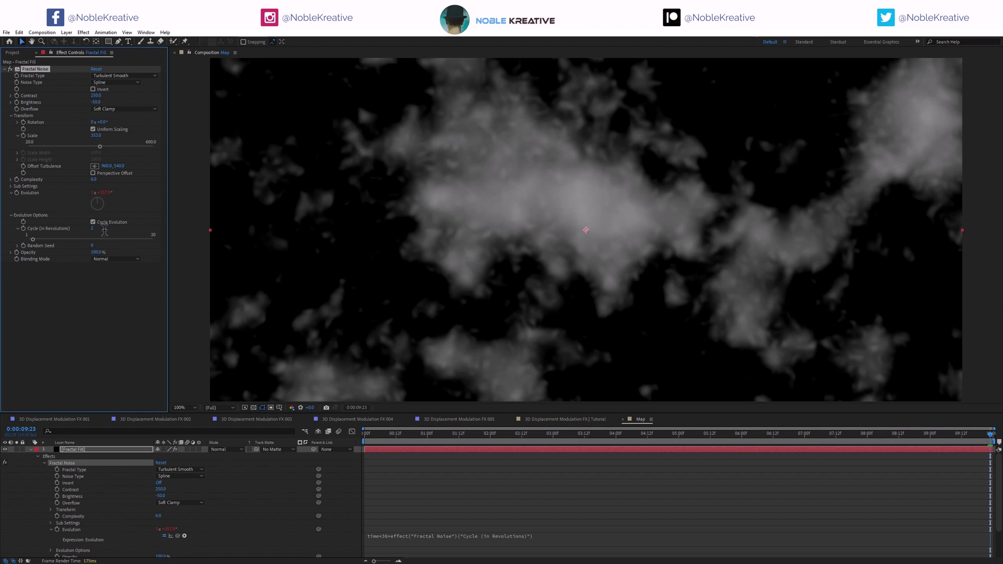
Play back the Map composition from its first frame to check the looping noise.
drag(394, 431, 338, 431)
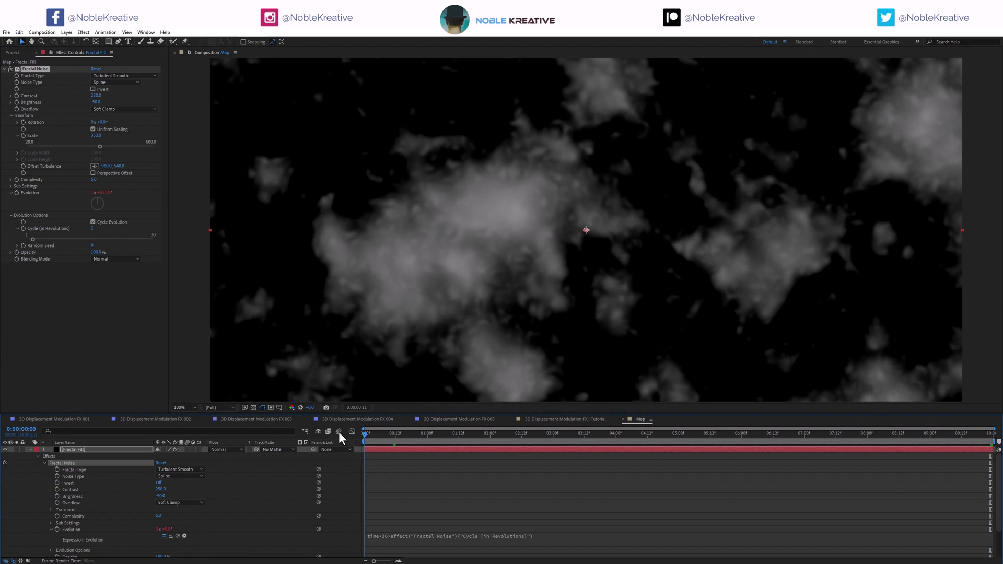
key(space)
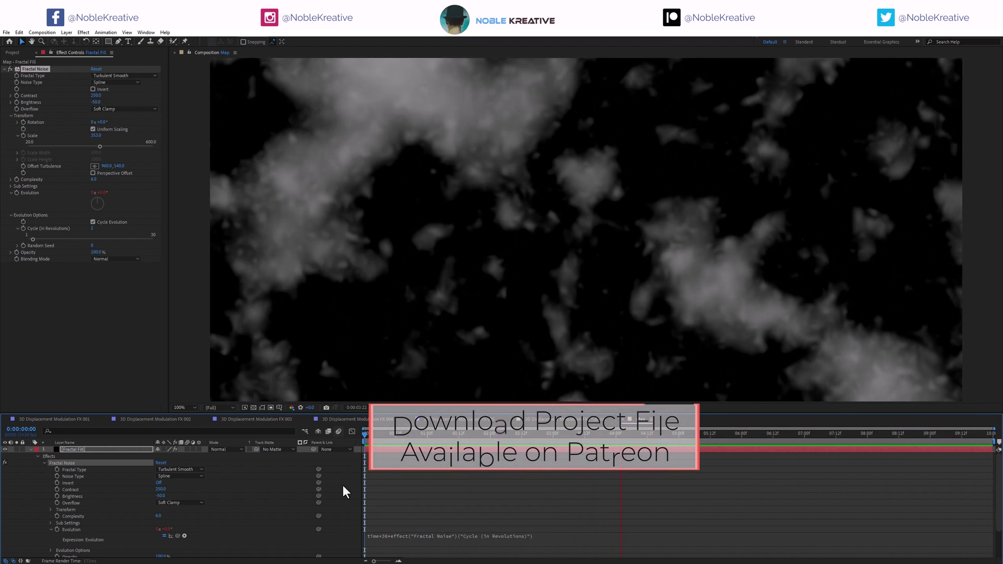
key(space)
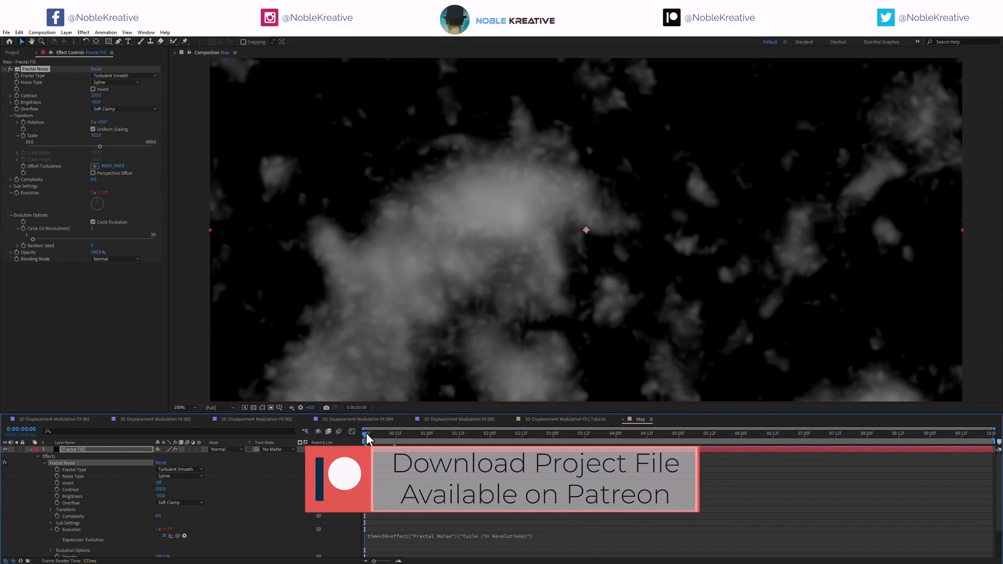
Raise the Fractal Fill noise's complexity, set the layer's blending mode to Color Dodge, and compare the map with the layer hidden.
drag(94, 179, 276, 181)
click(30, 449)
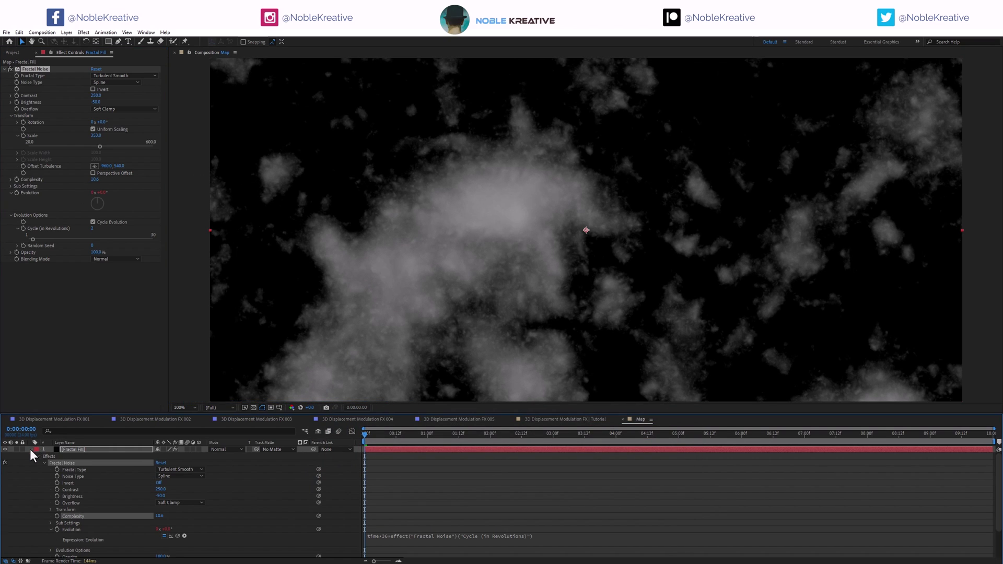
click(220, 450)
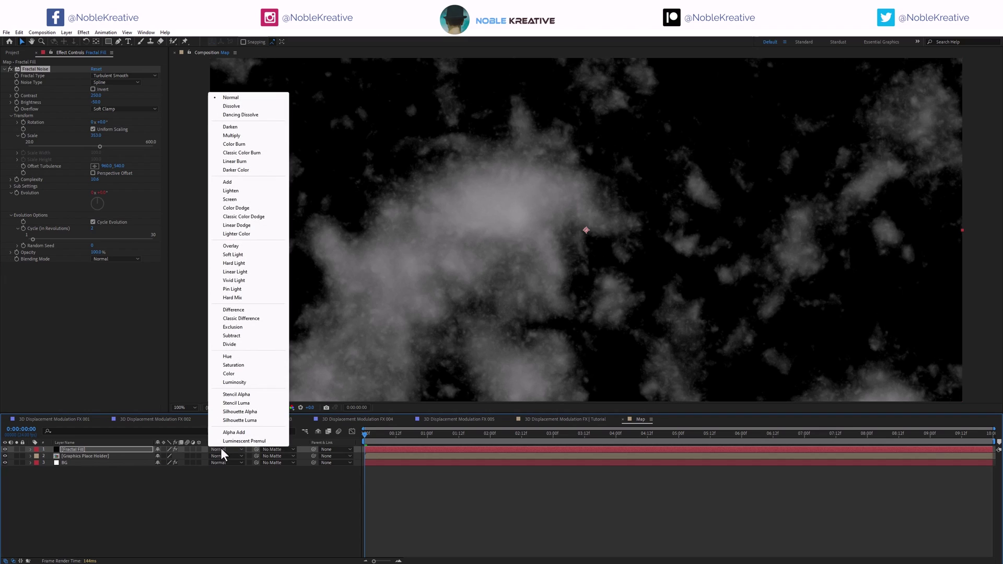
click(234, 208)
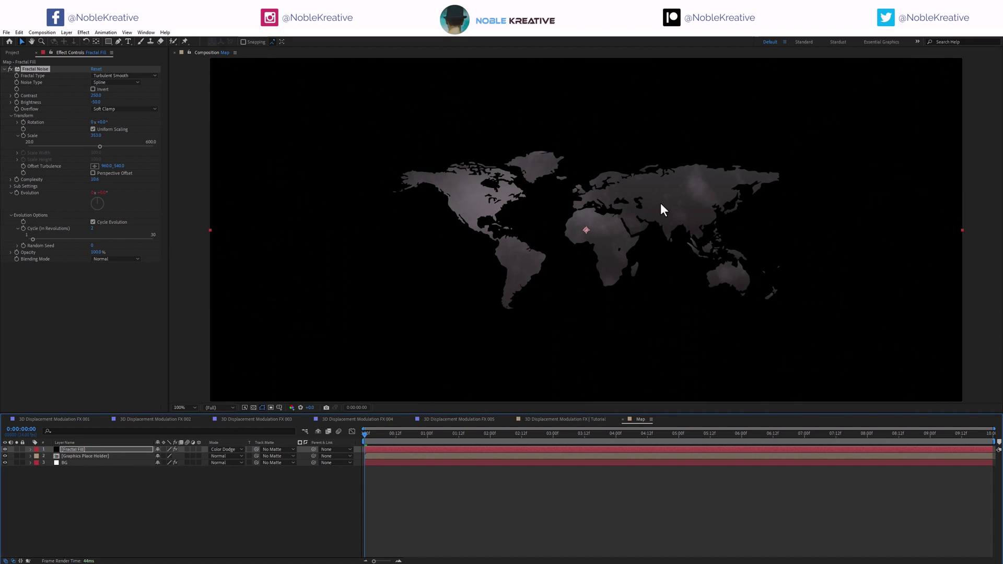
click(4, 449)
click(5, 449)
Duplicate the Fractal Fill layer as Fractal Edge and place the copy beneath the BG layer.
click(83, 449)
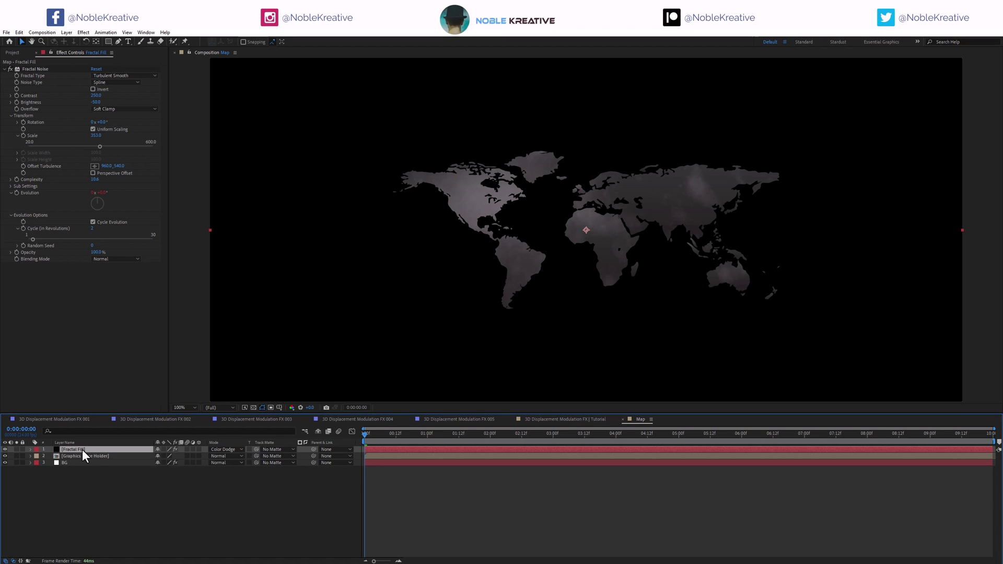
key(ctrl+d)
key(Return)
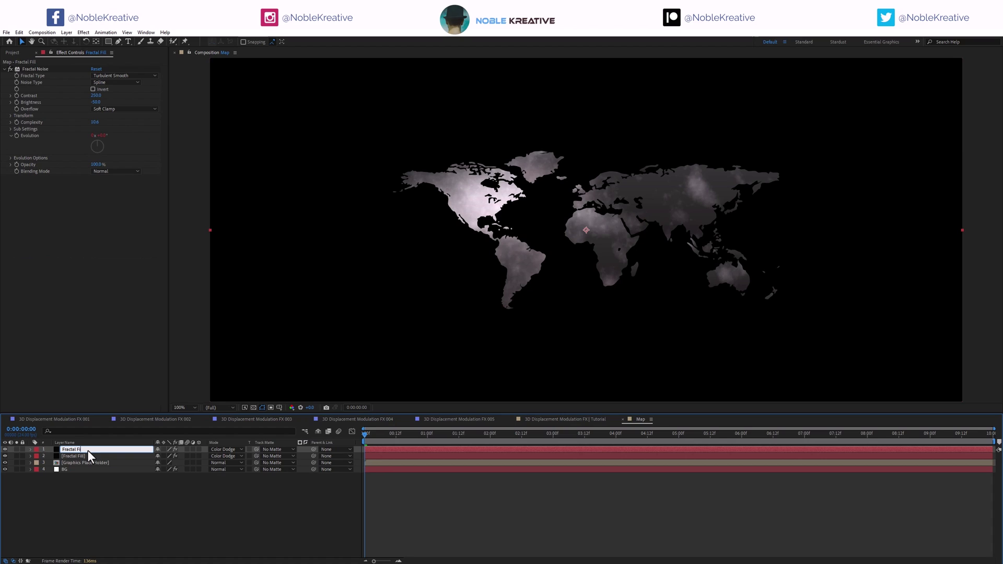
text(Fractal Edge)
key(Return)
drag(86, 450, 84, 484)
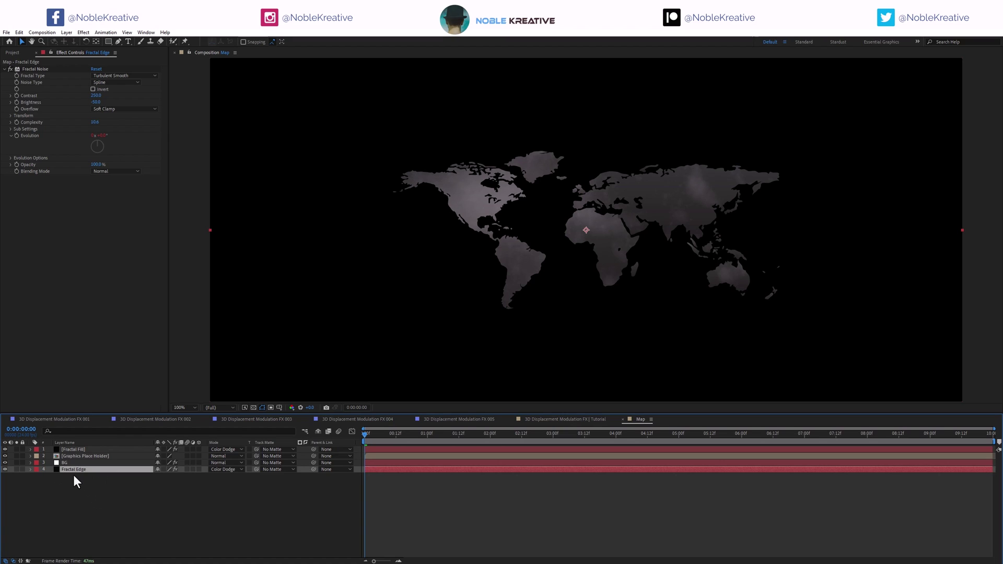
Set the Fractal Edge noise's contrast to 1000, brightness to 0 and complexity to 3.
click(96, 95)
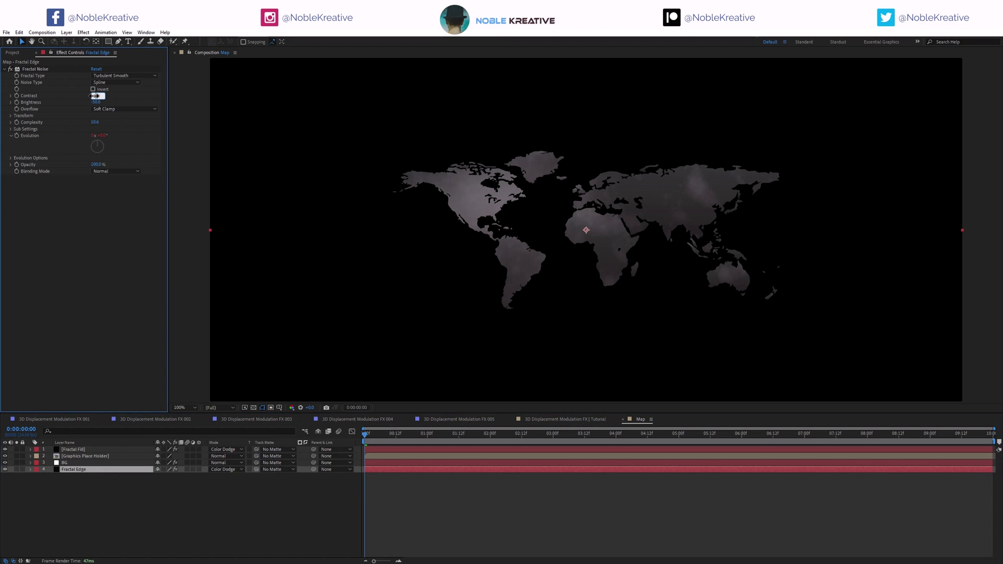
key(Return)
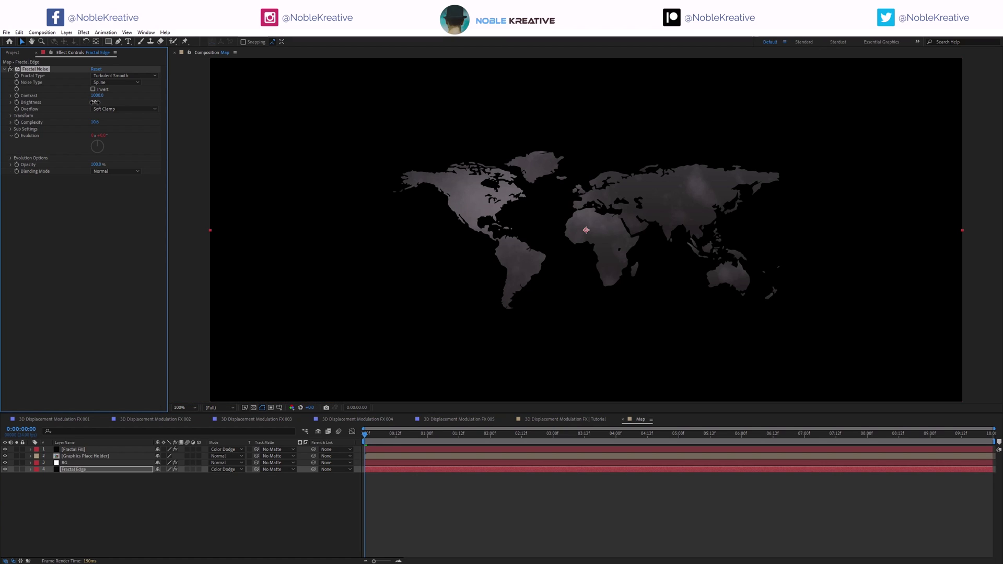
click(97, 122)
text(3)
key(Return)
Set the Fractal Edge noise's Cycle (in Revolutions) to 1 and its Overflow to Allow HDR Results.
click(10, 158)
click(92, 171)
text(1)
key(Return)
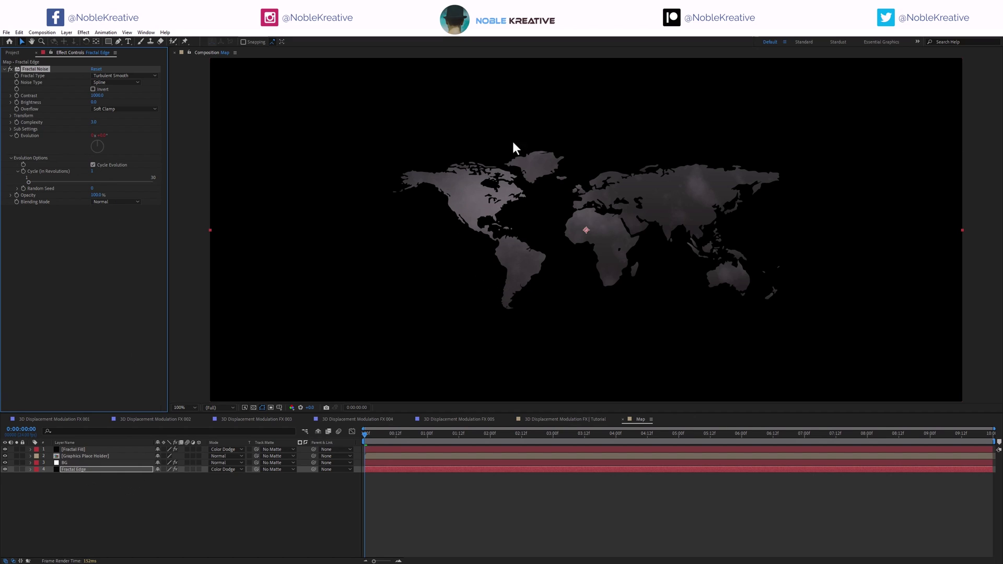
click(121, 109)
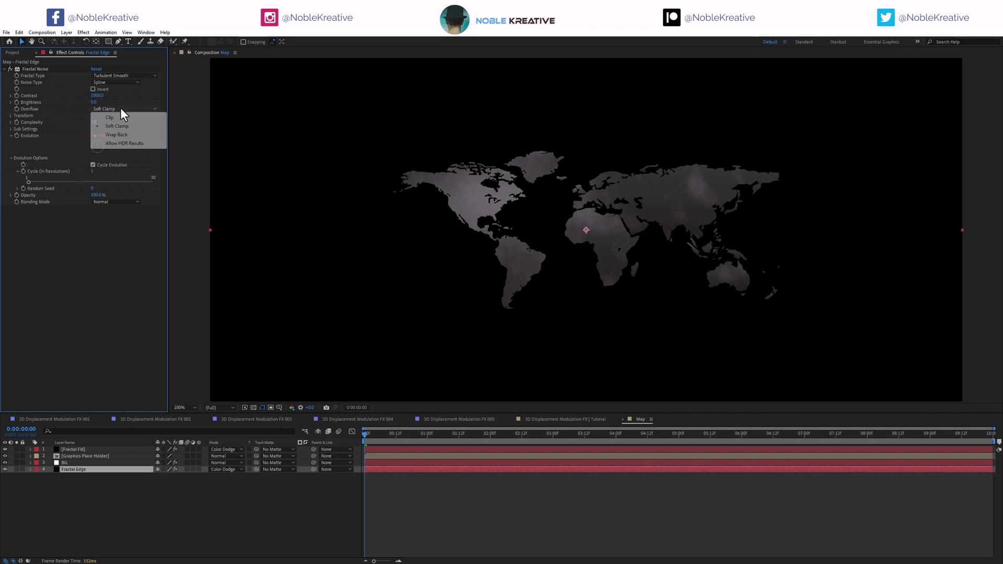
click(137, 143)
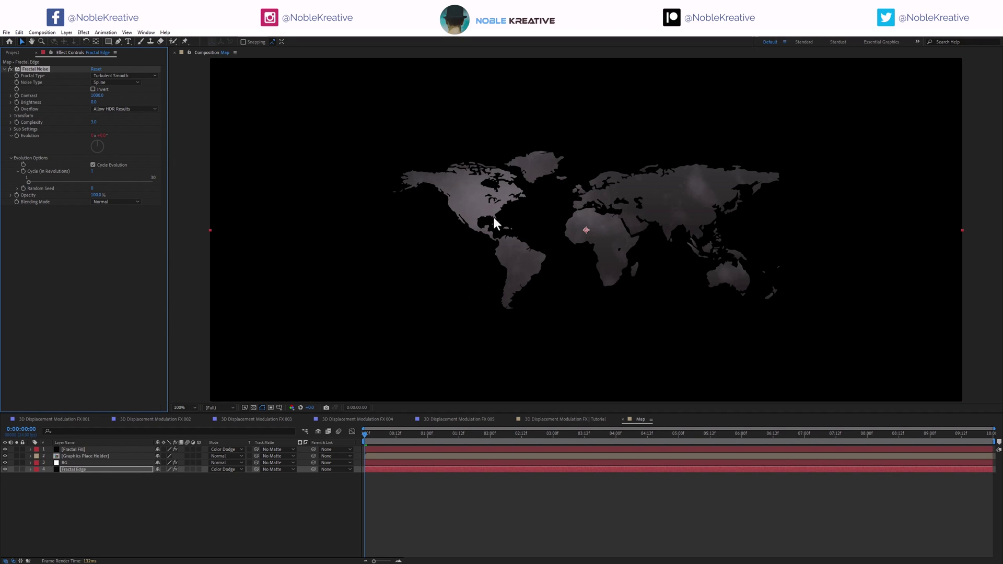
Use the Graphics Place Holder layer as an inverted track matte for the BG layer.
click(109, 463)
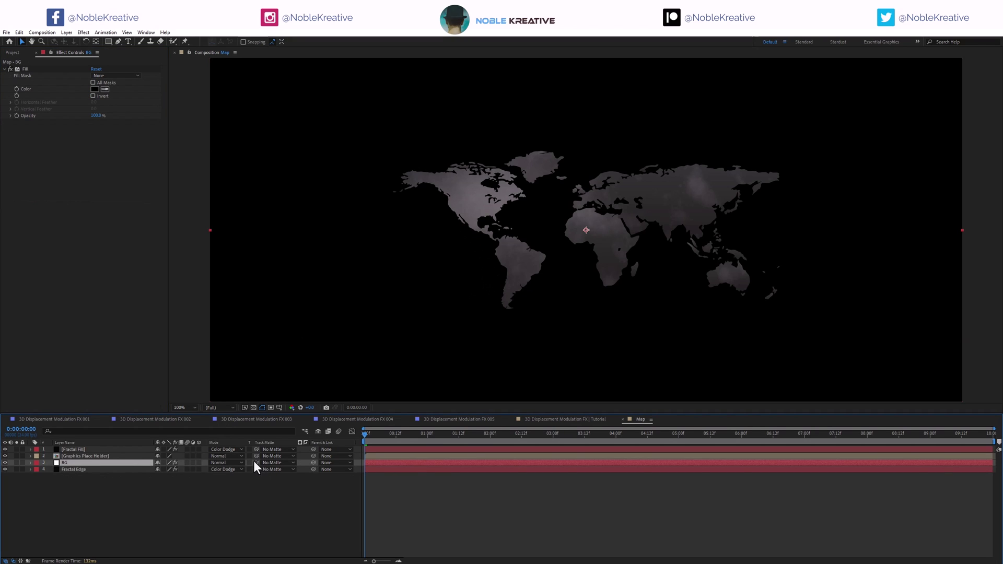
drag(255, 463, 78, 457)
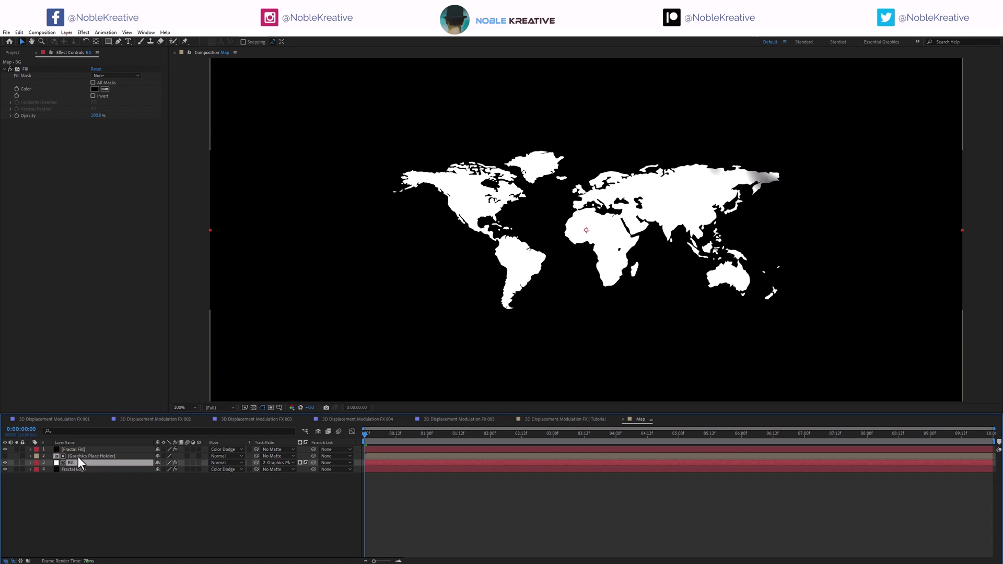
Turn on the Graphics Place Holder layer's visibility and examine the coastline edges of the map up close.
click(5, 462)
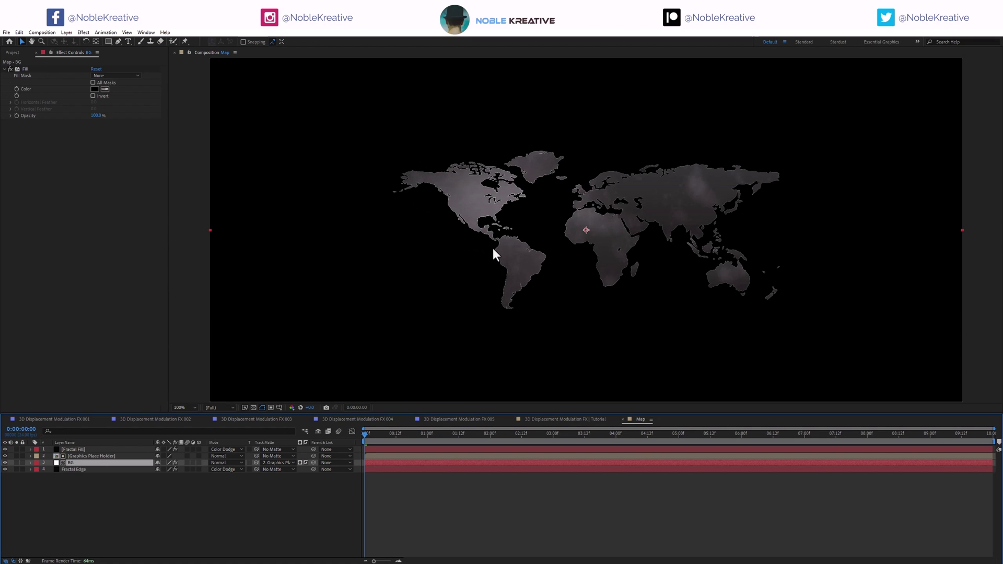
scroll(591, 256, up, 4)
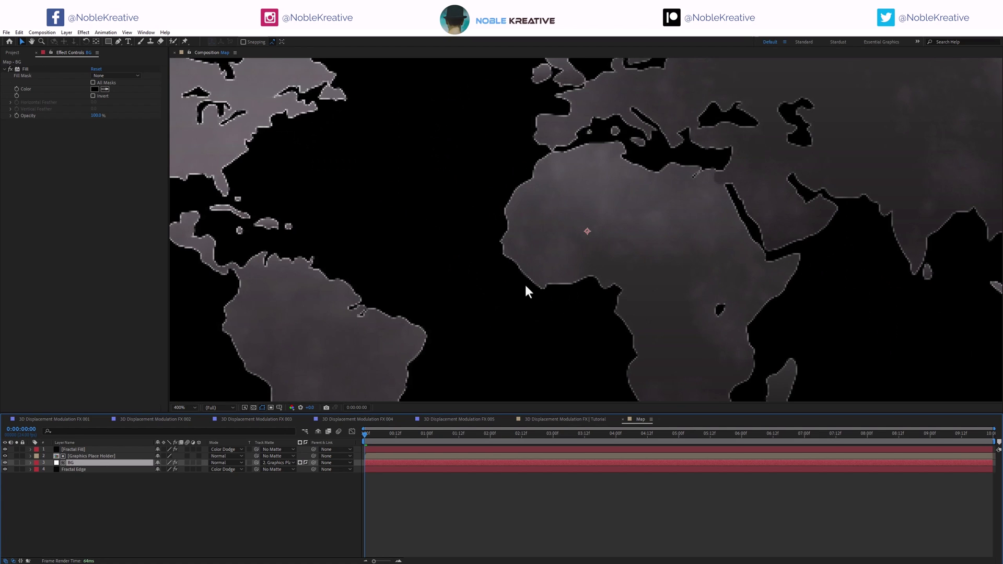
key(shift+slash)
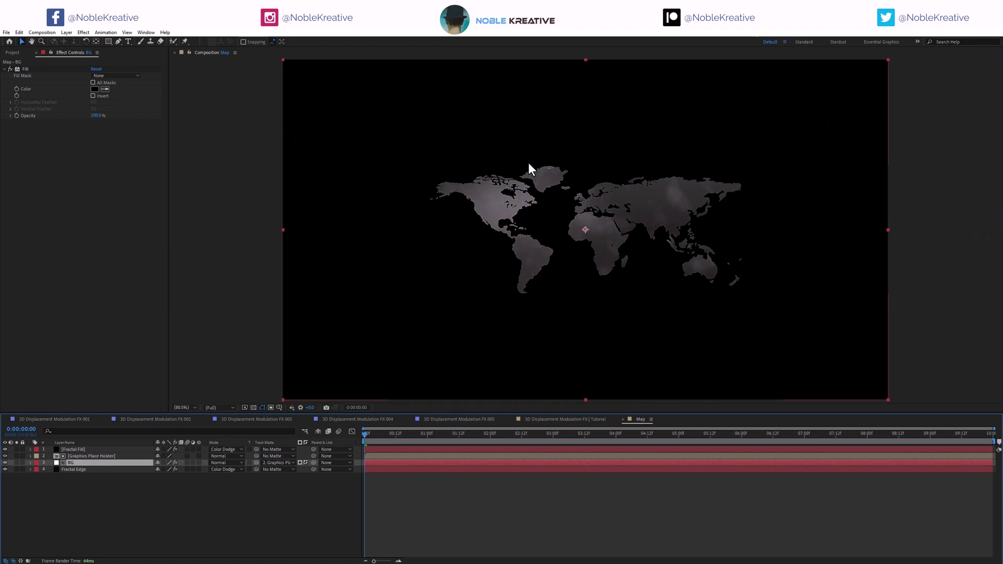
Apply Fast Box Blur to the Graphics Place Holder layer with a Blur Radius of 3.
click(116, 456)
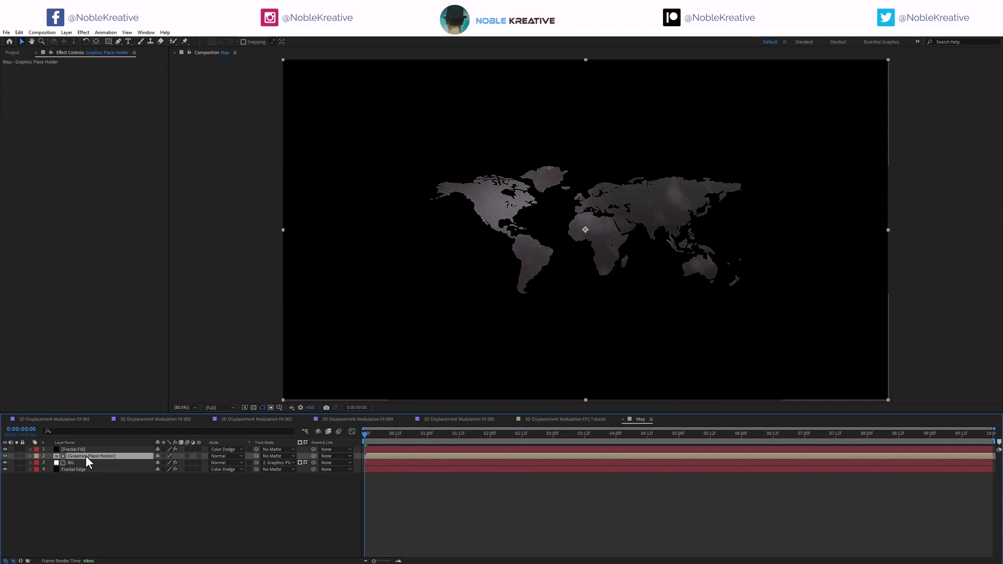
key(ctrl+space)
text(fas)
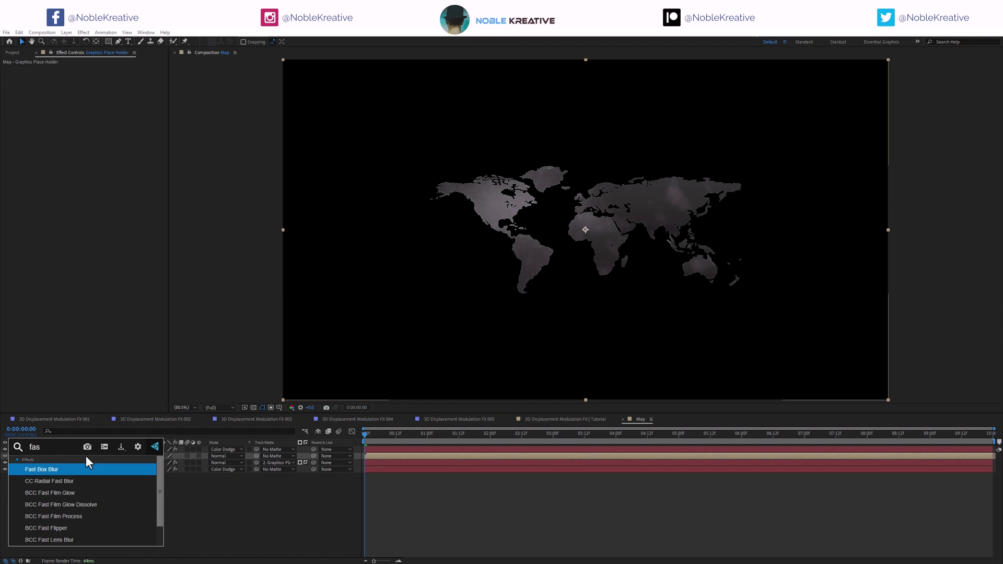
key(Return)
click(93, 75)
text(3)
key(Return)
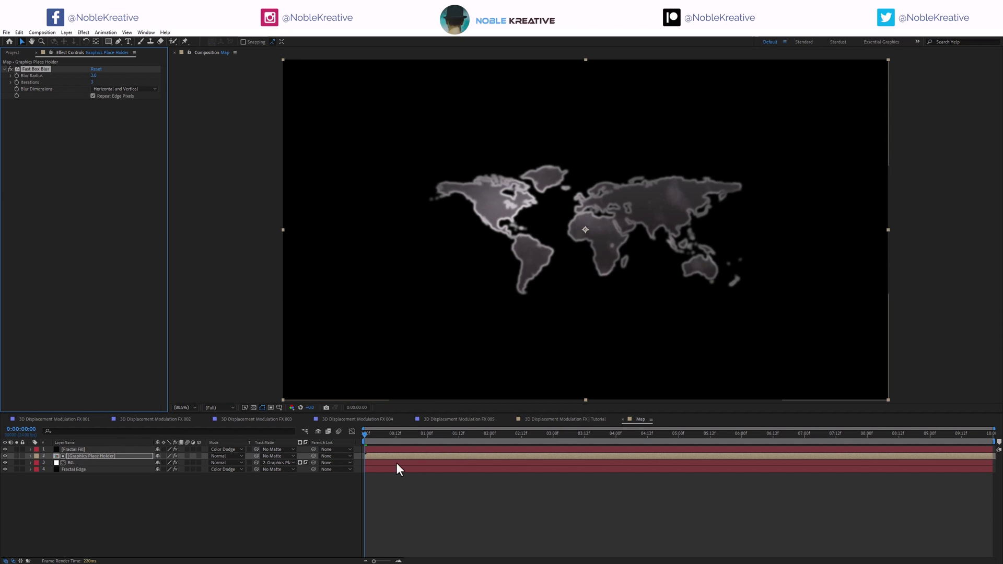
Scrub the map animation to 0:00:08:22 and compare the look with Fractal Edge and Graphics Place Holder hidden and shown.
drag(376, 438, 923, 443)
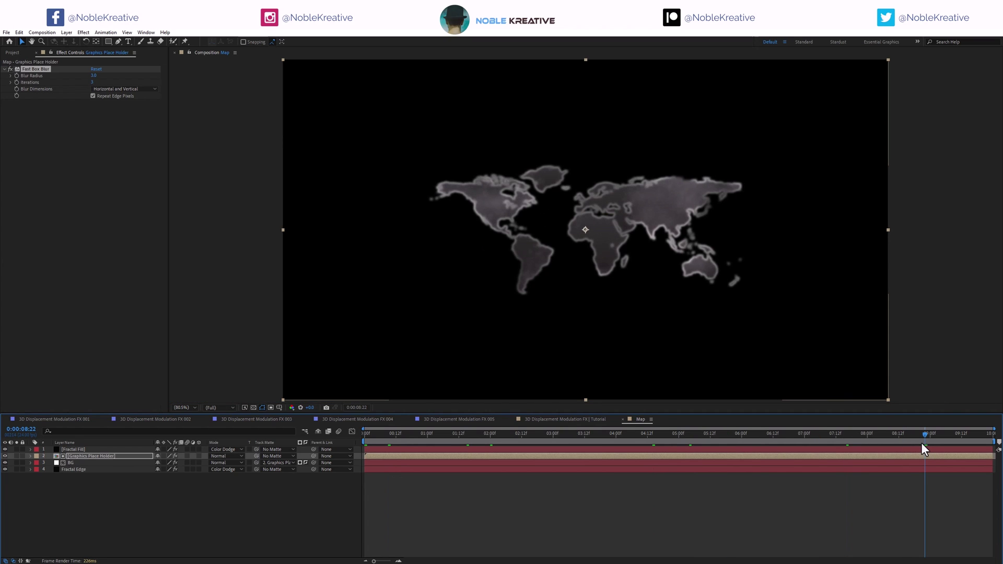
click(6, 468)
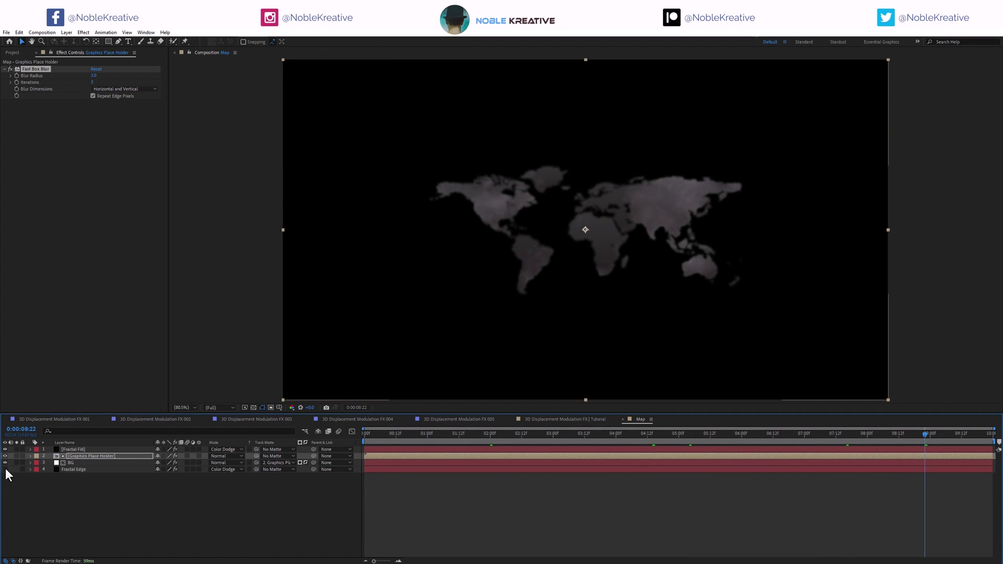
click(5, 469)
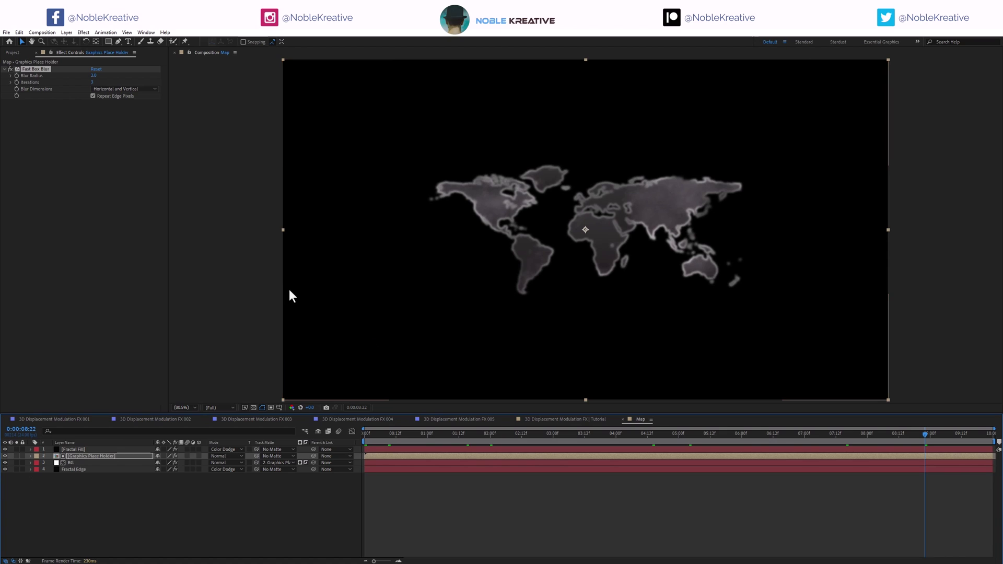
click(5, 456)
alt+click(5, 456)
Apply a Fill effect to the Graphics Place Holder layer, coloured grey with 0% saturation and 25% brightness.
click(96, 453)
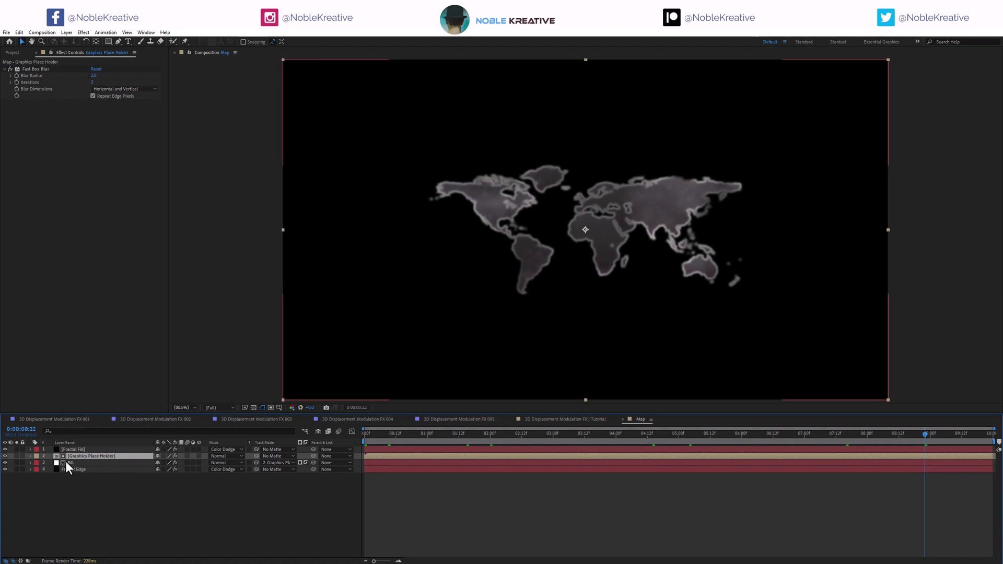
key(ctrl+space)
text(fill)
key(Return)
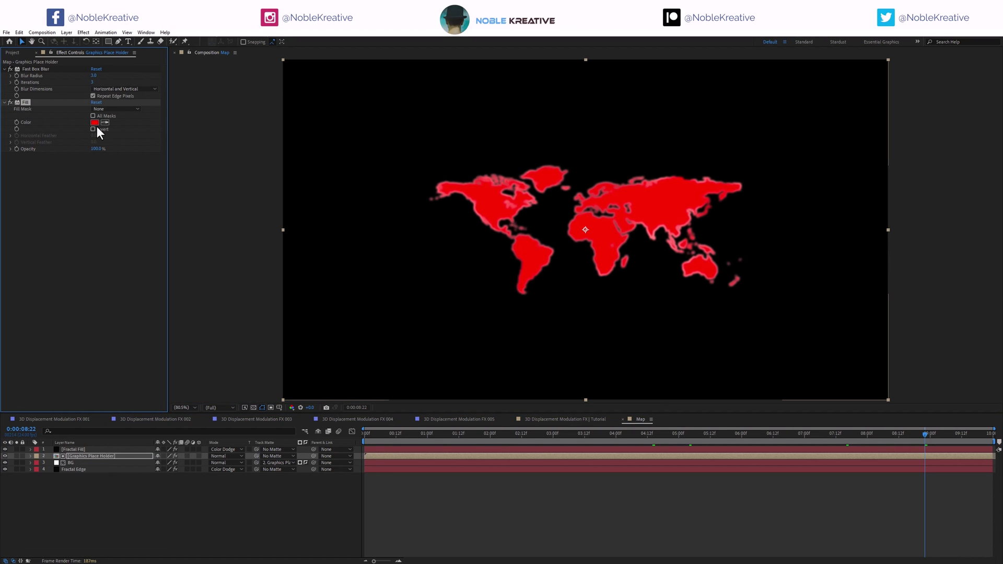
click(94, 122)
click(420, 482)
text(0)
click(422, 491)
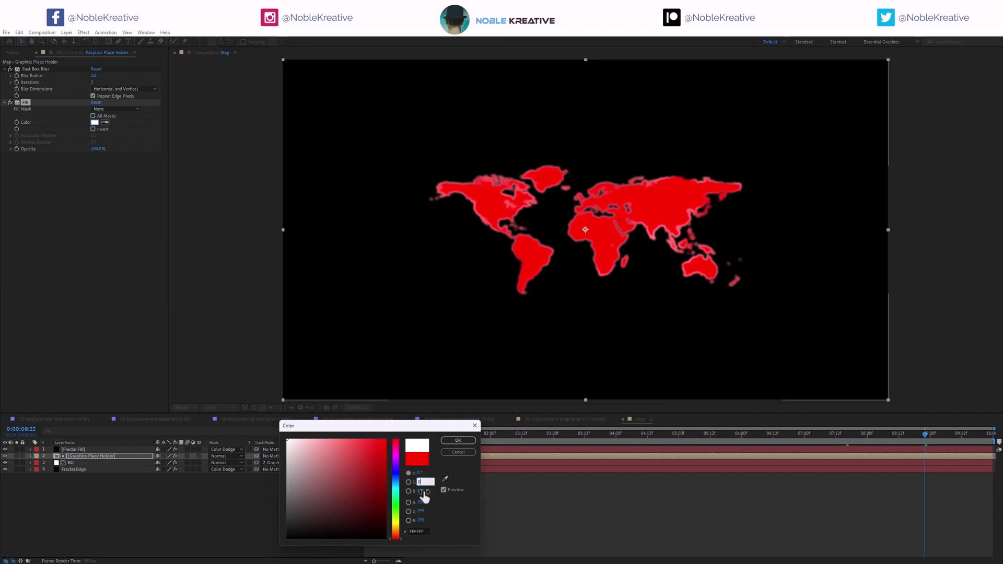
text(25)
key(Return)
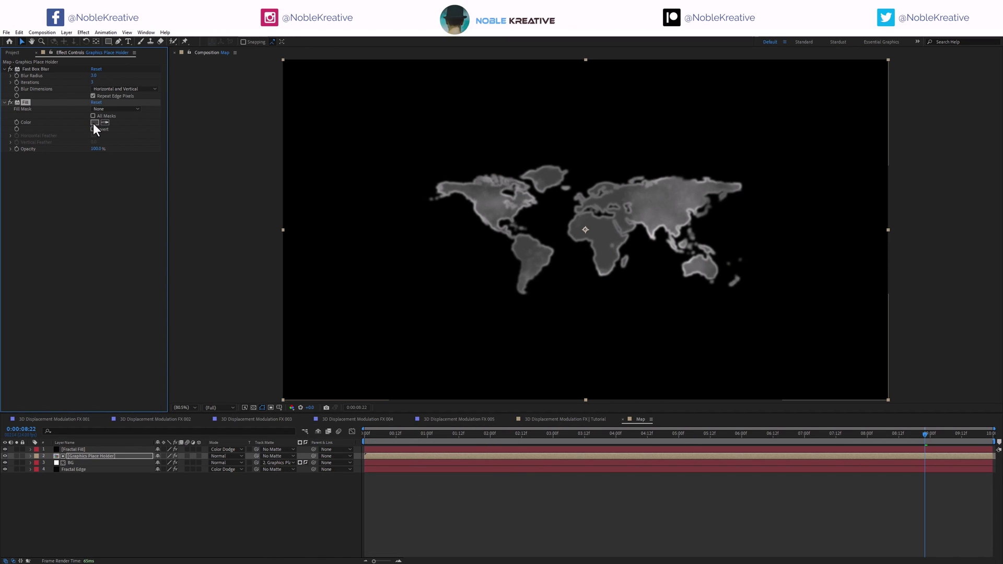
Try other grey levels for the Graphics Place Holder's Fill colour and return its brightness to 25%.
click(94, 122)
mouse_move(287, 531)
mouse_down()
mouse_move(279, 509)
mouse_move(282, 521)
mouse_up()
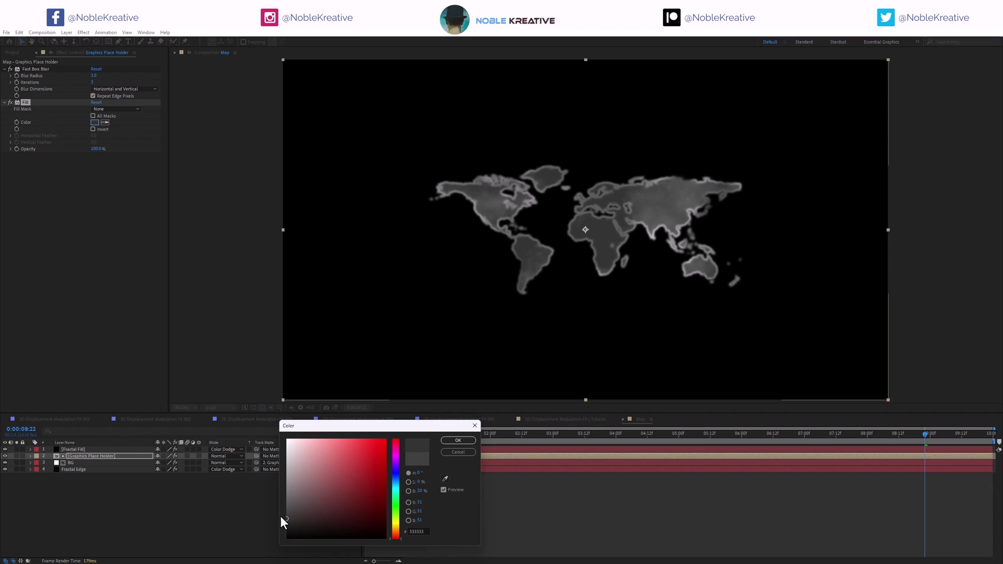
mouse_move(287, 518)
mouse_down()
mouse_move(282, 534)
mouse_move(277, 481)
mouse_move(268, 523)
mouse_up()
click(421, 491)
text(25)
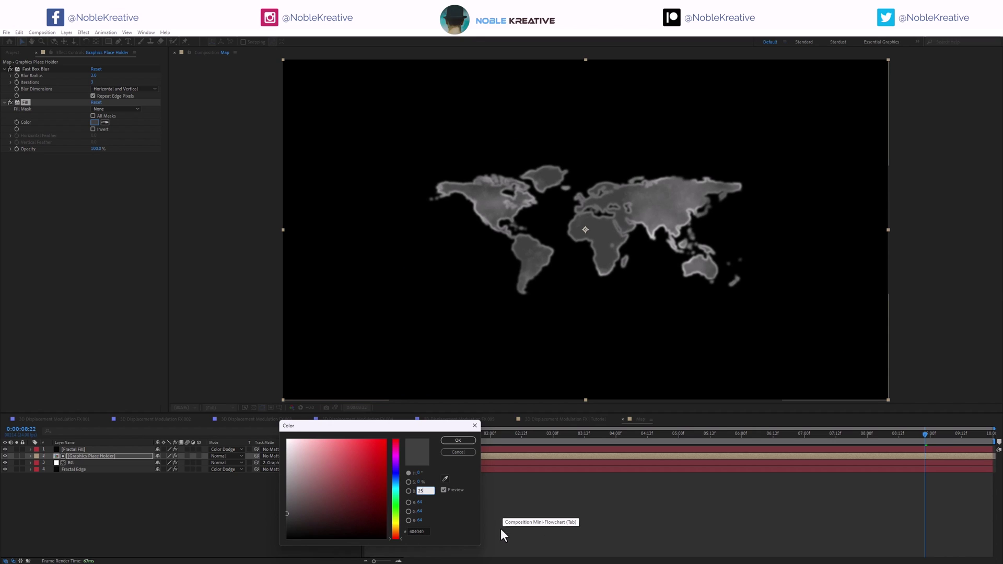
click(460, 440)
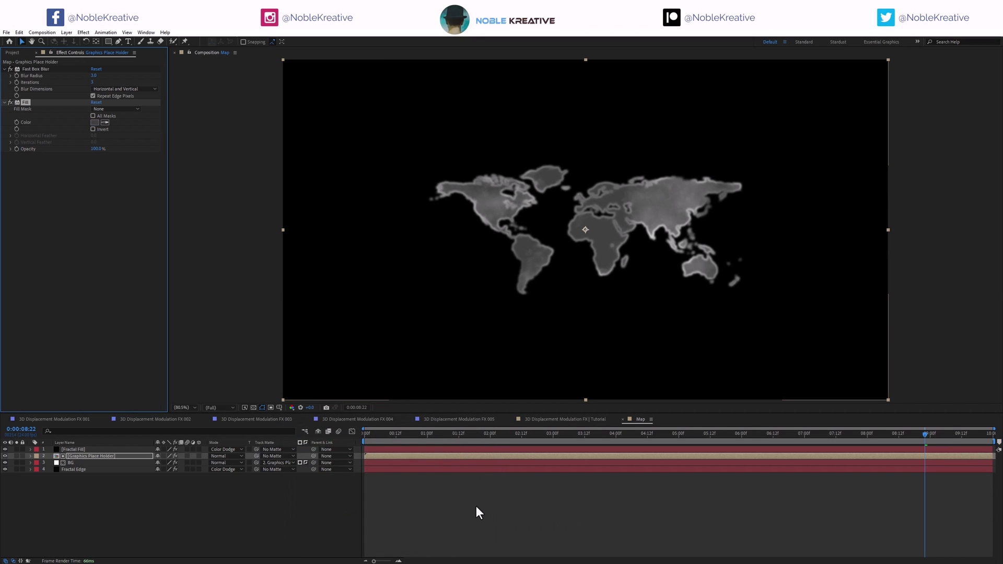
Switch to the Tutorial composition at 0:00:00:12 and add an adjustment layer named 3D Displace.
key(Tab)
click(419, 505)
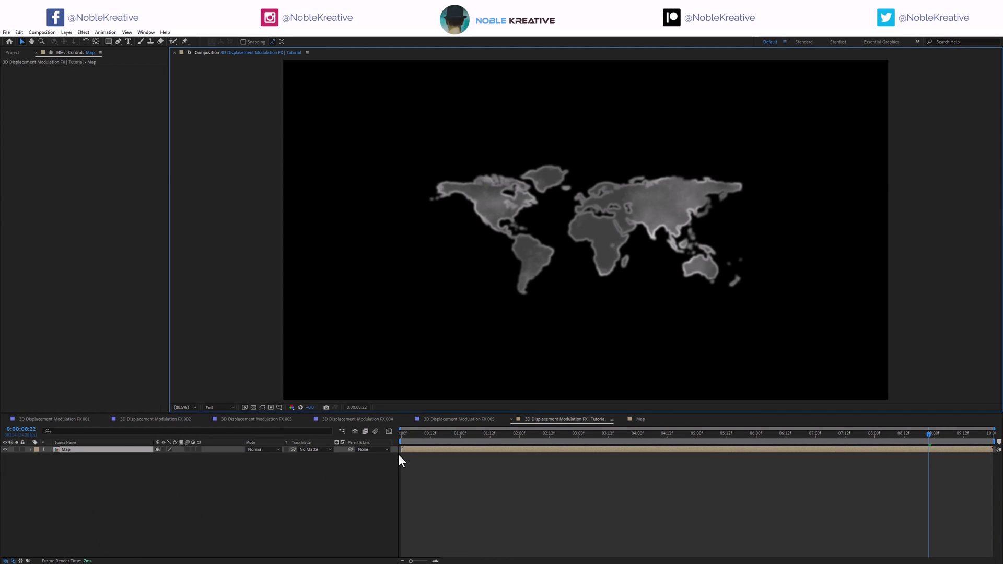
mouse_move(419, 432)
mouse_down()
mouse_move(491, 434)
mouse_move(430, 441)
mouse_up()
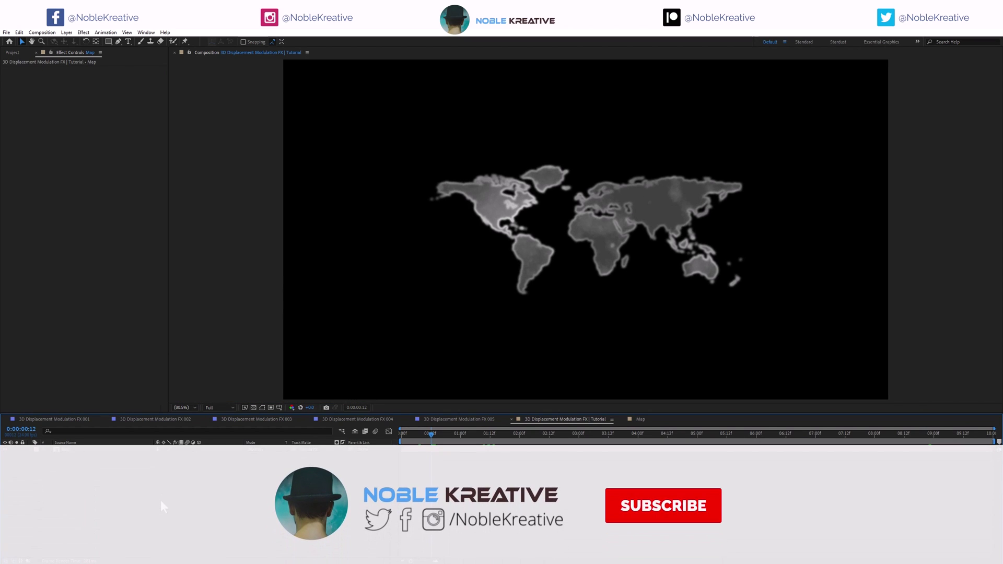
key(ctrl+alt+y)
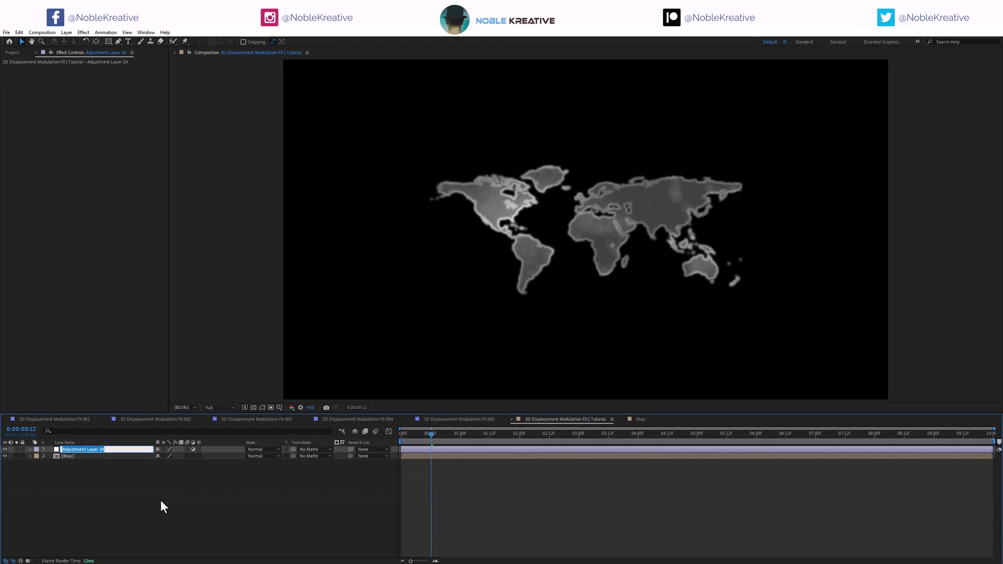
text(3D Displace)
key(Return)
Apply CC Ball Action to the 3D Displace layer with Grid Spacing 0, Ball Size 100 and Displace 17.
key(ctrl+space)
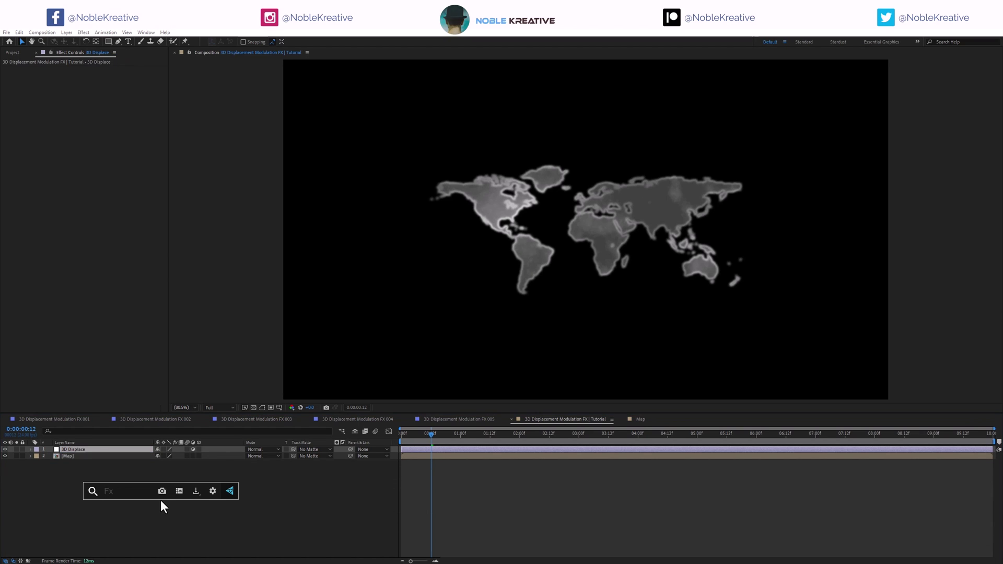
text(cc ba)
key(Return)
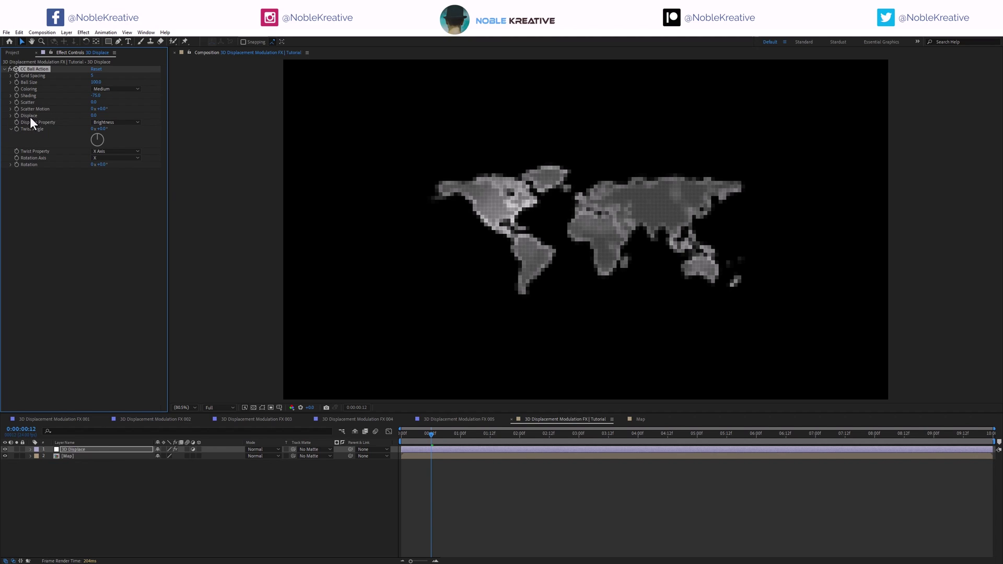
key(Return)
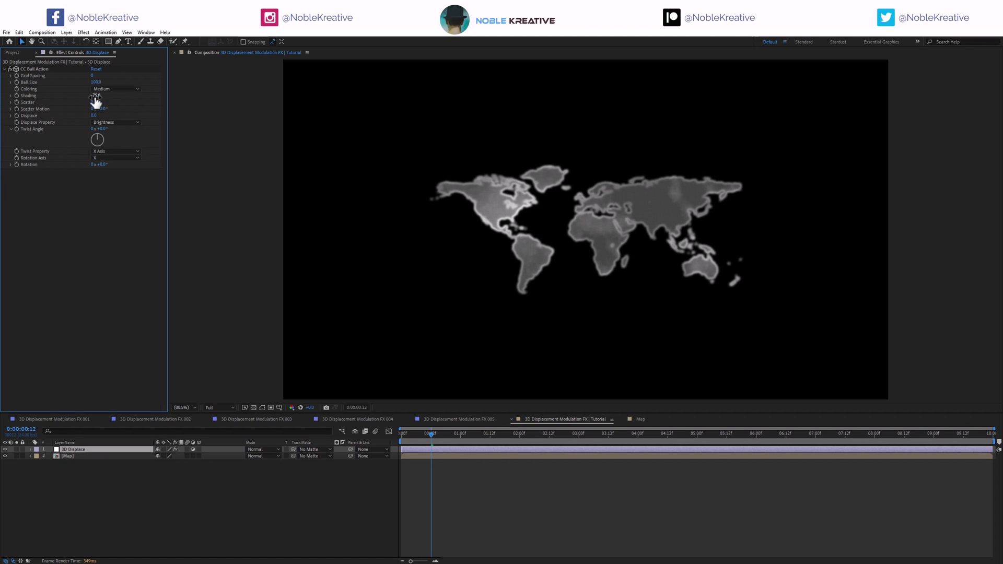
drag(93, 115, 106, 114)
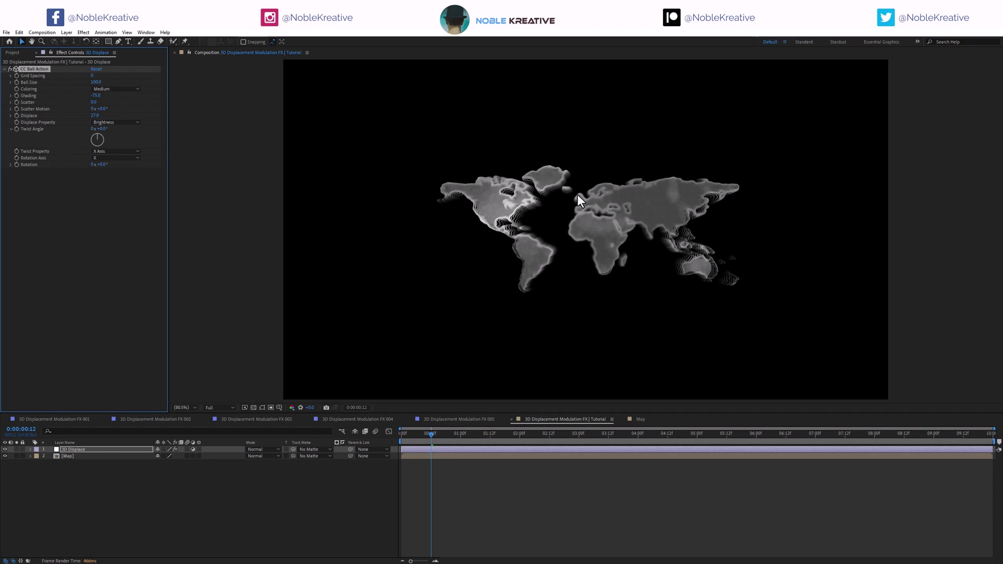
Add a camera to the composition and orbit it to view the displaced map from a tilted angle.
click(253, 537)
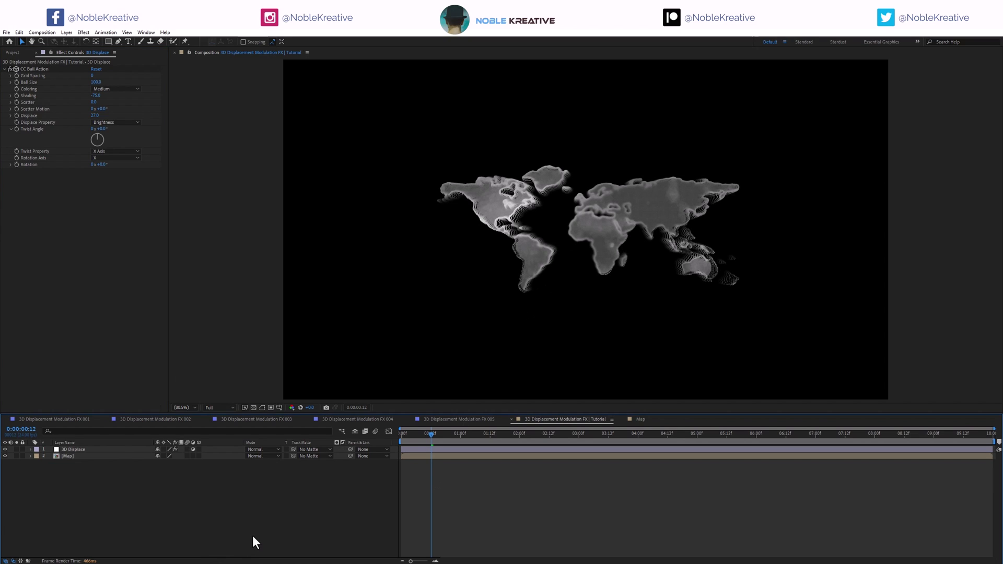
key(ctrl+alt+shift+c)
key(Return)
key(c)
drag(589, 243, 583, 196)
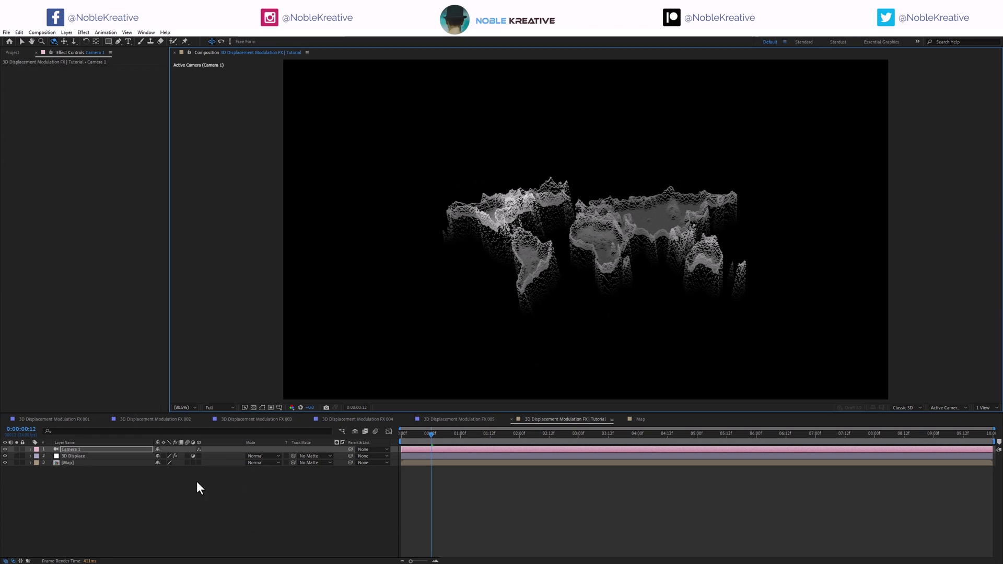
Create an orbit null for Camera 1 and set the null's X Rotation to 45°.
right_click(142, 449)
mouse_move(186, 389)
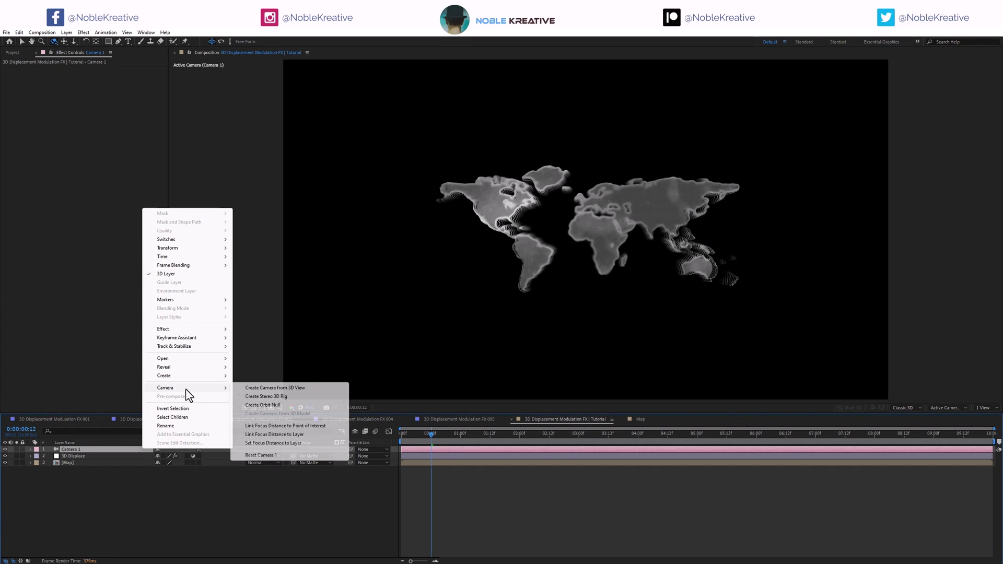
click(289, 405)
key(r)
click(167, 462)
text(45)
key(Return)
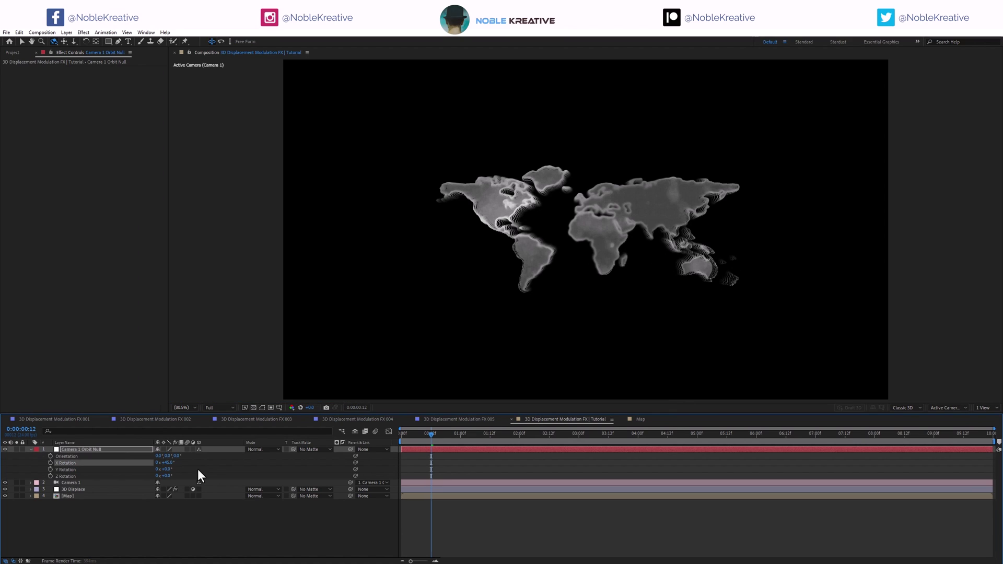
Set the 3D Displace layer's CC Ball Action Shading to -100 and Displace to 10.
click(87, 489)
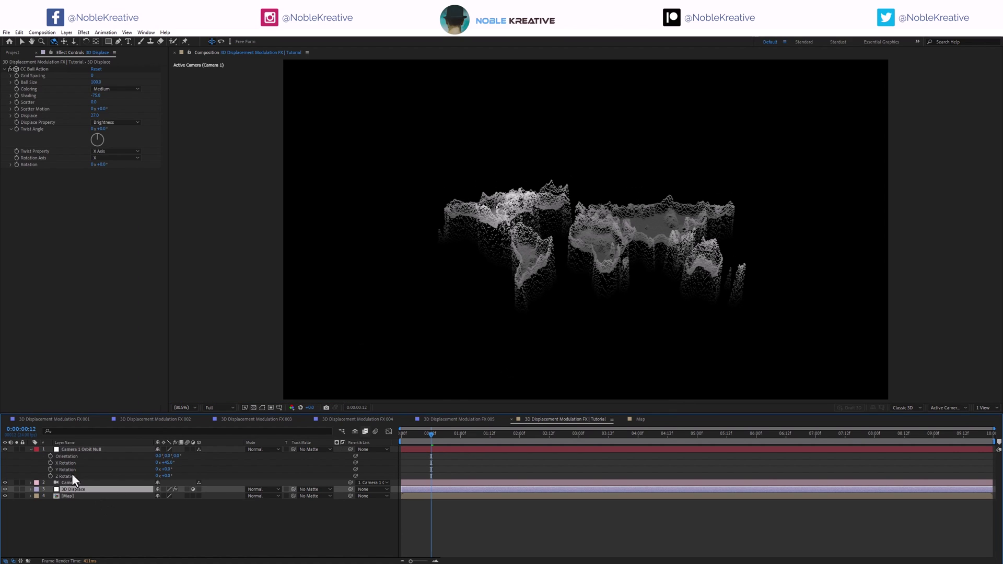
click(99, 102)
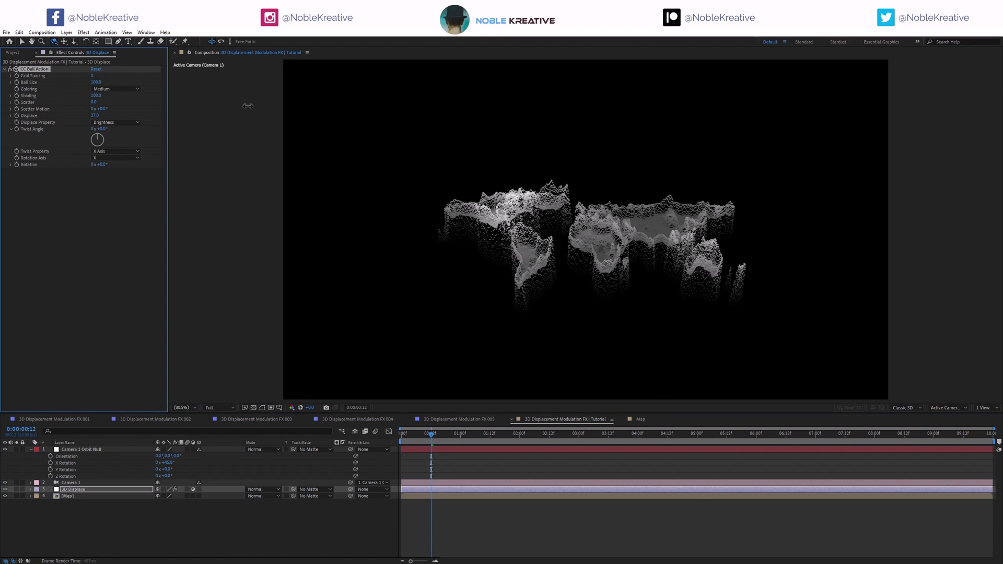
drag(247, 106, 45, 108)
click(97, 116)
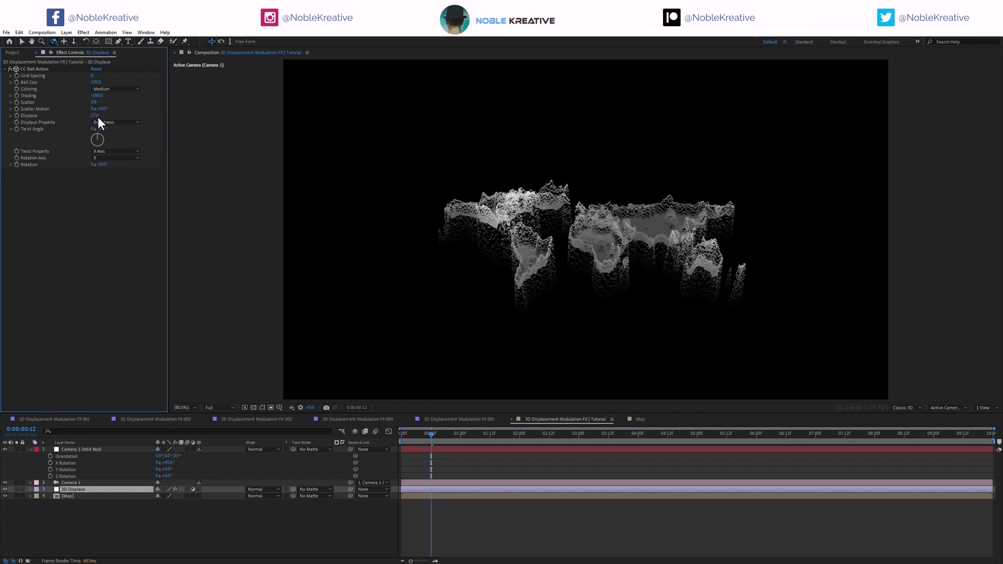
text(10)
key(Return)
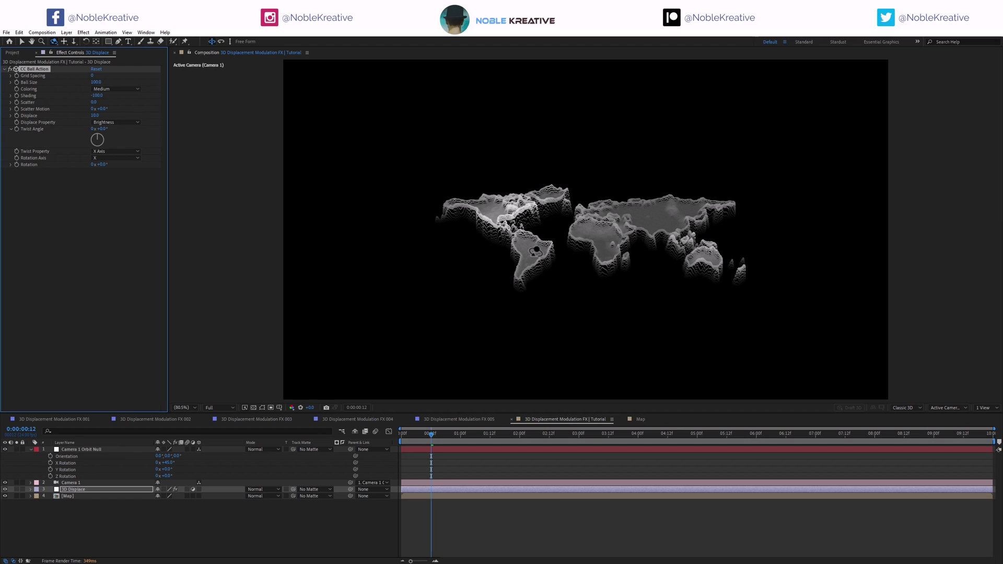
Try Red and Green as CC Ball Action's Displace Property and return it to Brightness.
click(111, 123)
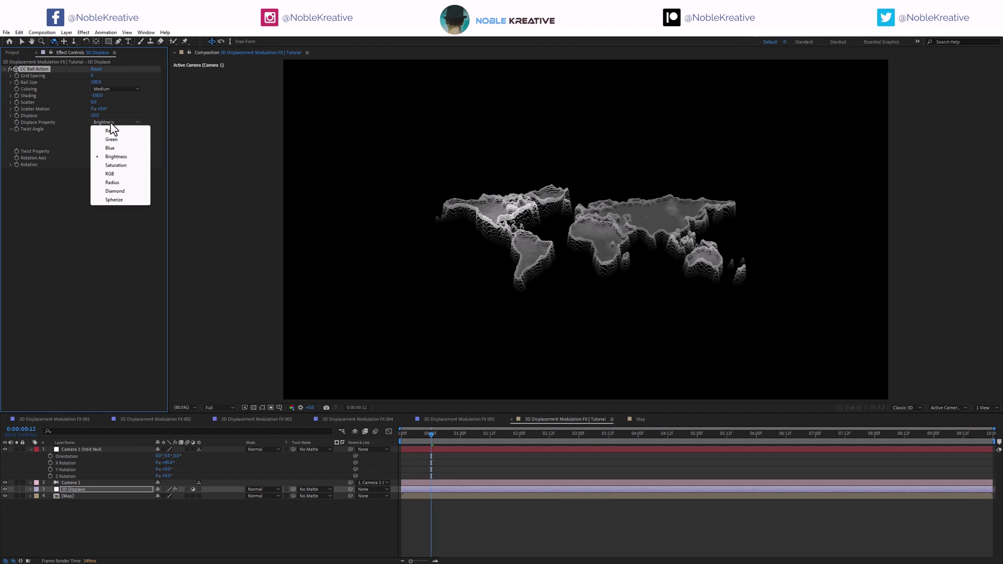
click(108, 131)
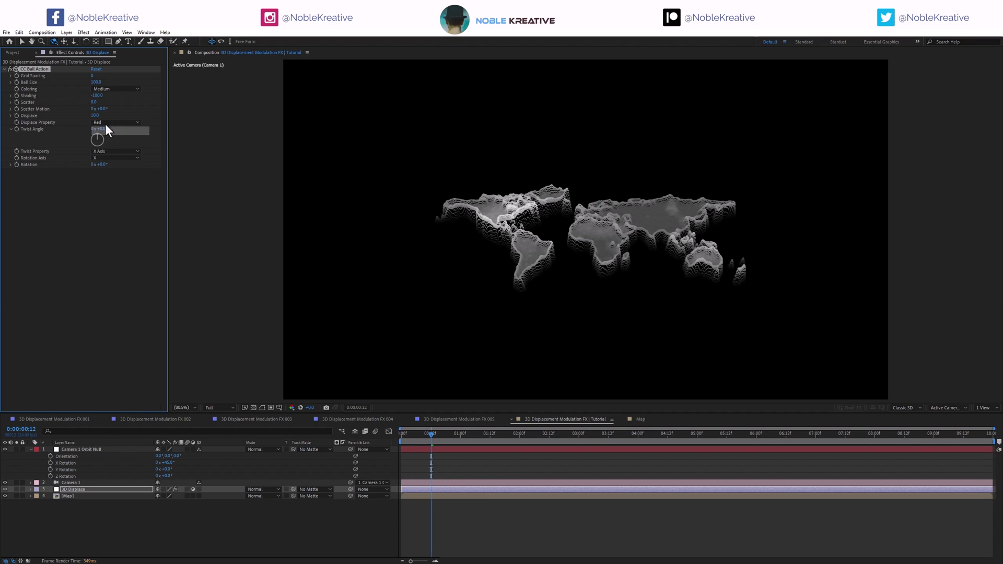
click(105, 122)
click(111, 135)
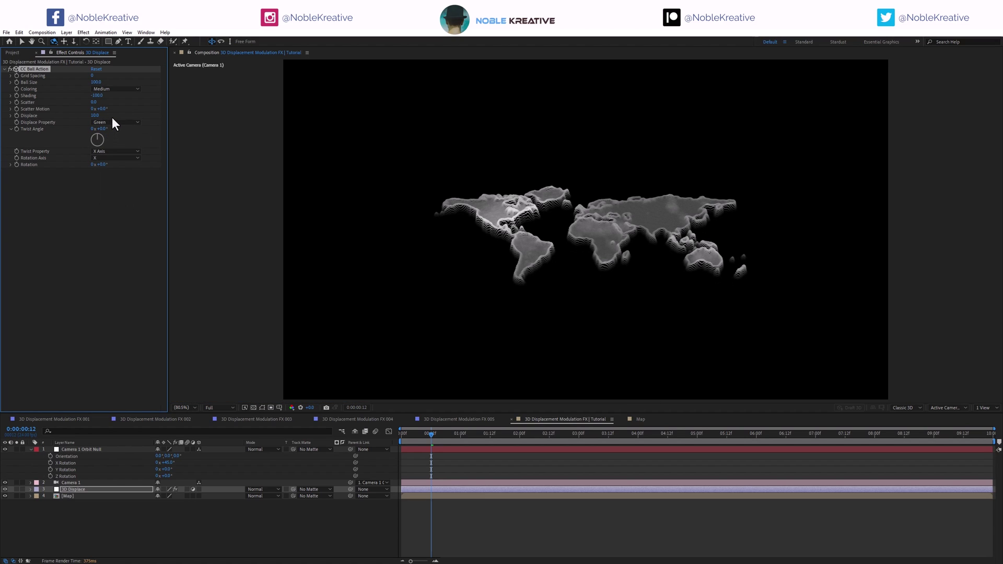
click(112, 122)
click(120, 159)
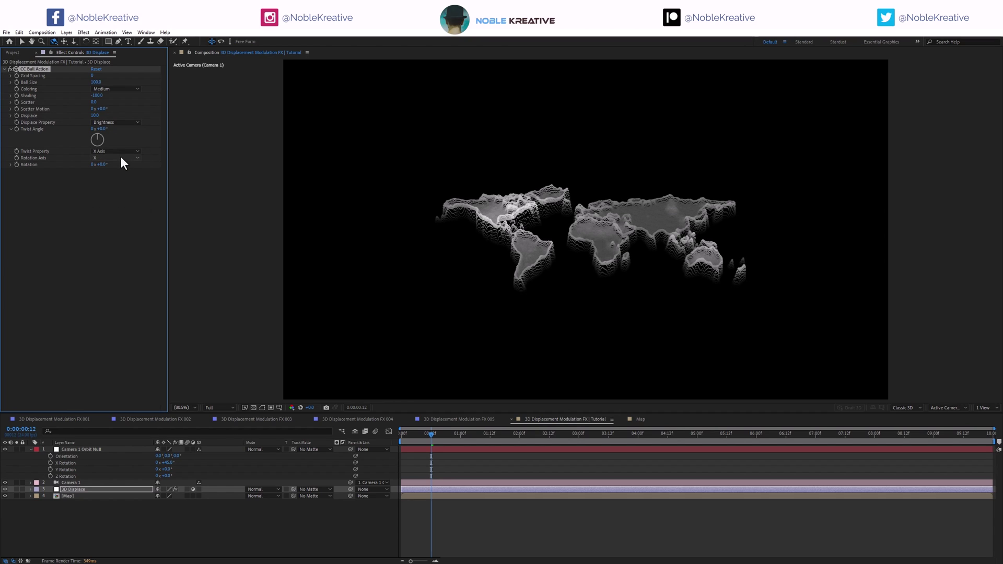
Set CC Ball Action's Twist Property to Random, try out different Twist Angles and return the angle to 0°.
mouse_move(102, 128)
mouse_down()
mouse_move(119, 128)
mouse_move(84, 126)
mouse_up()
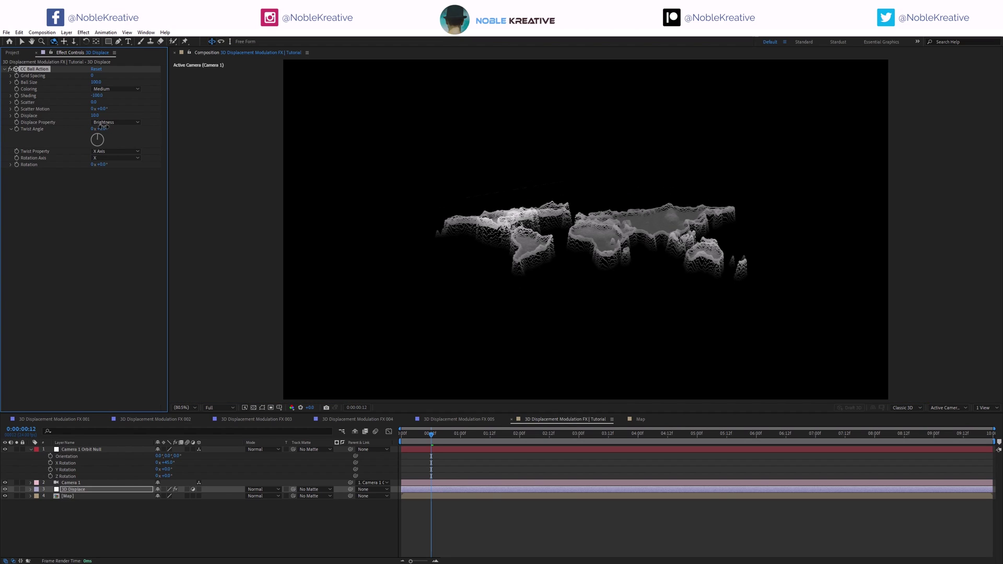
click(118, 151)
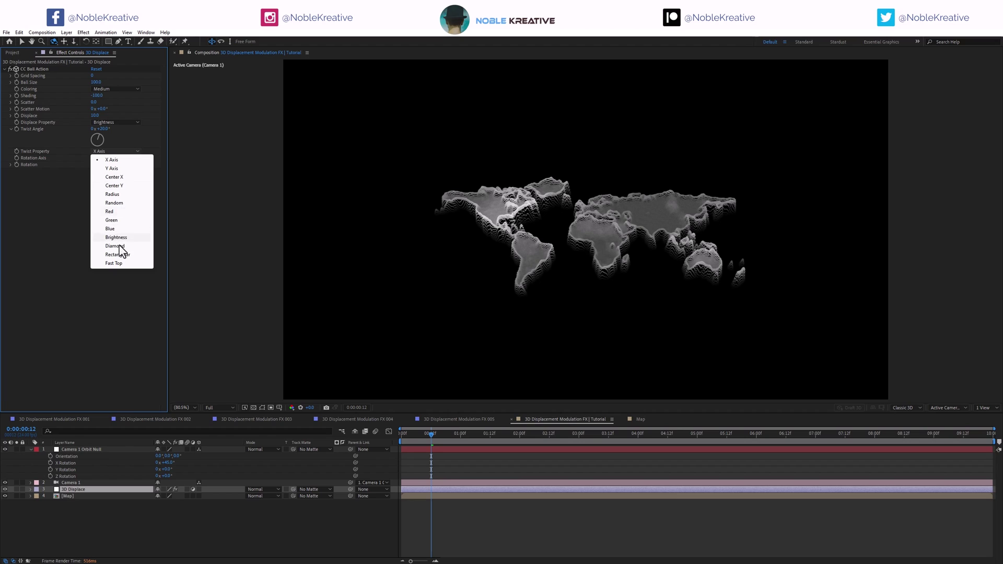
click(126, 204)
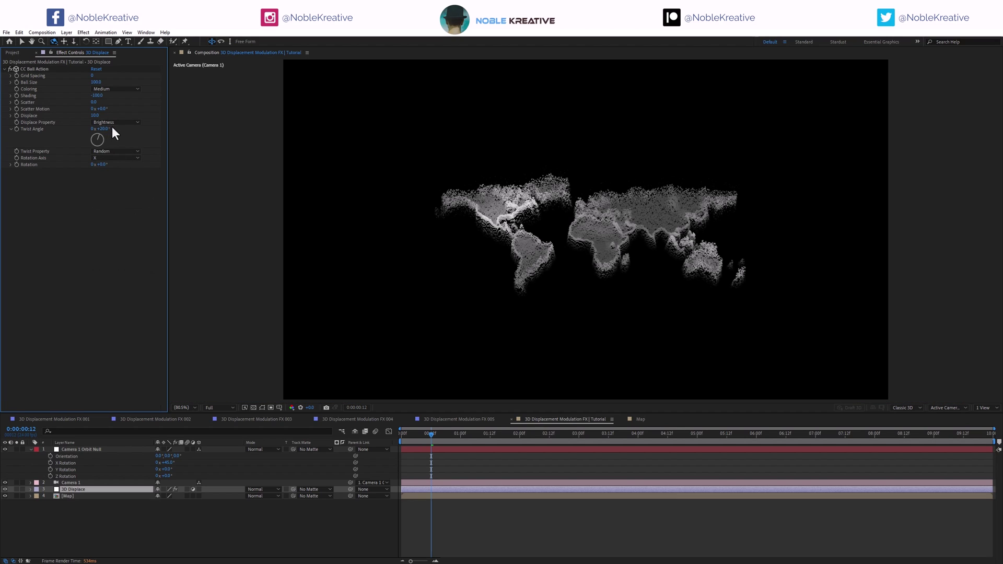
drag(111, 128, 89, 129)
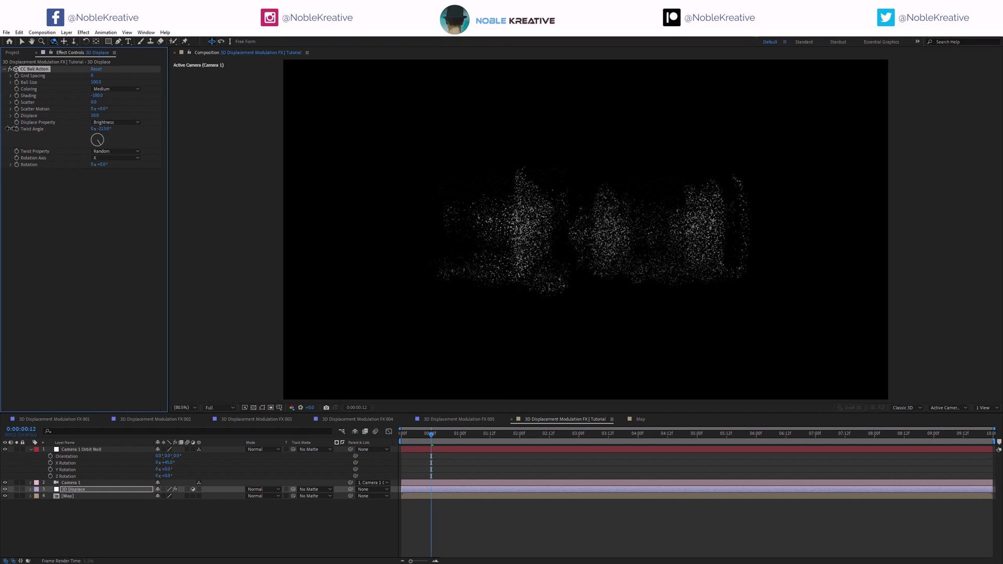
key(ctrl+z)
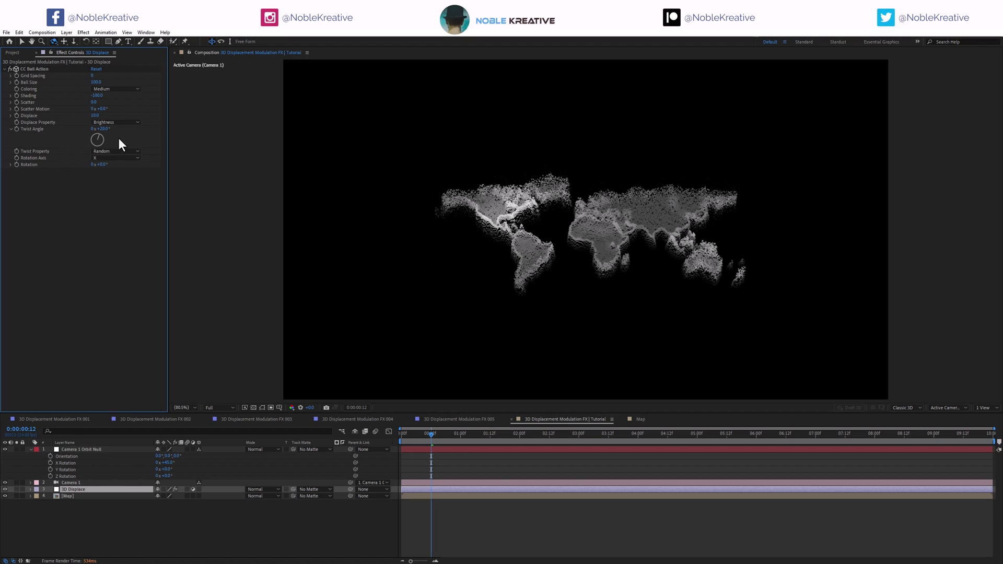
text(0)
key(Return)
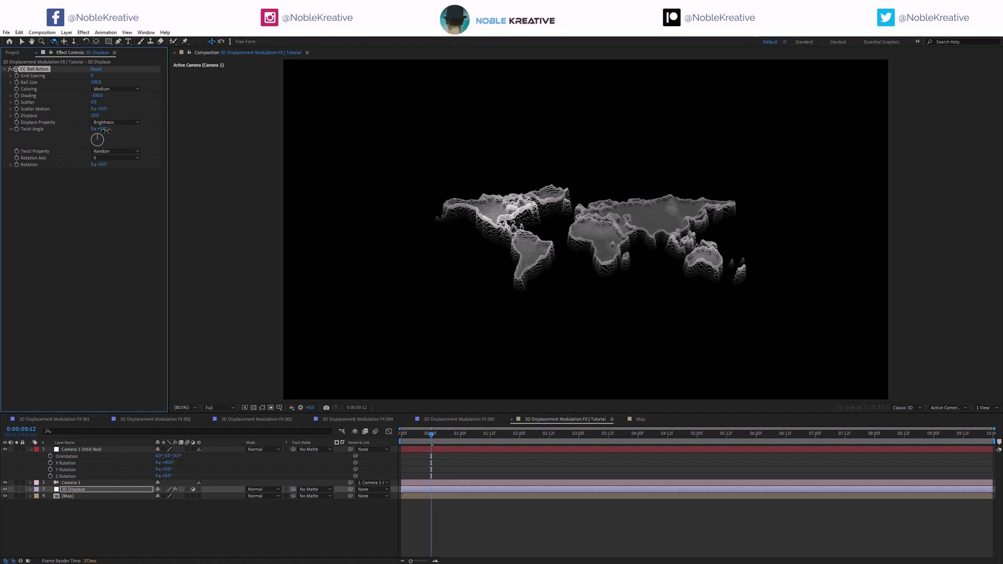
Add the Venetian Blinds effect to the 3D Displace layer.
key(ctrl+space)
text(ve)
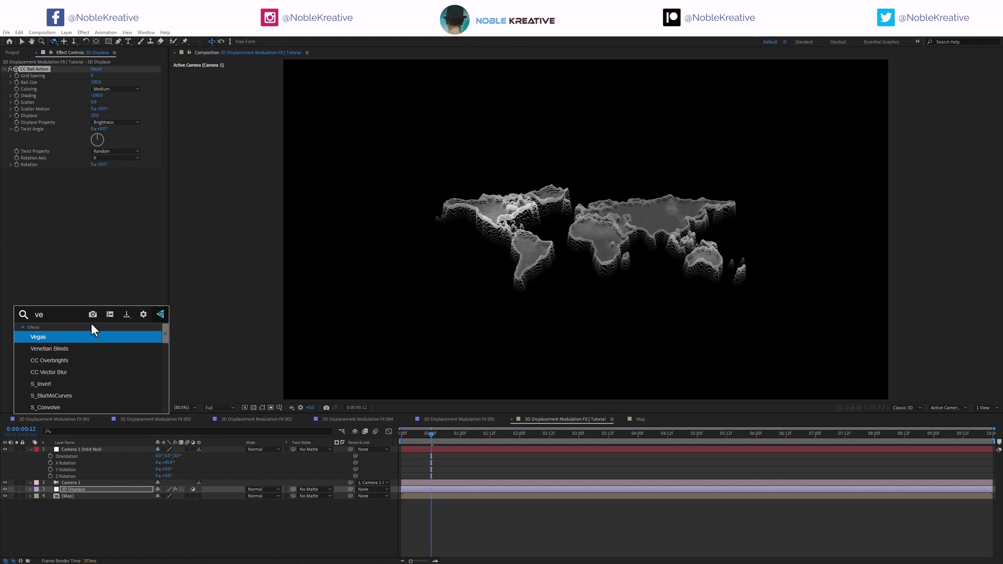
key(Down)
key(Return)
key(v)
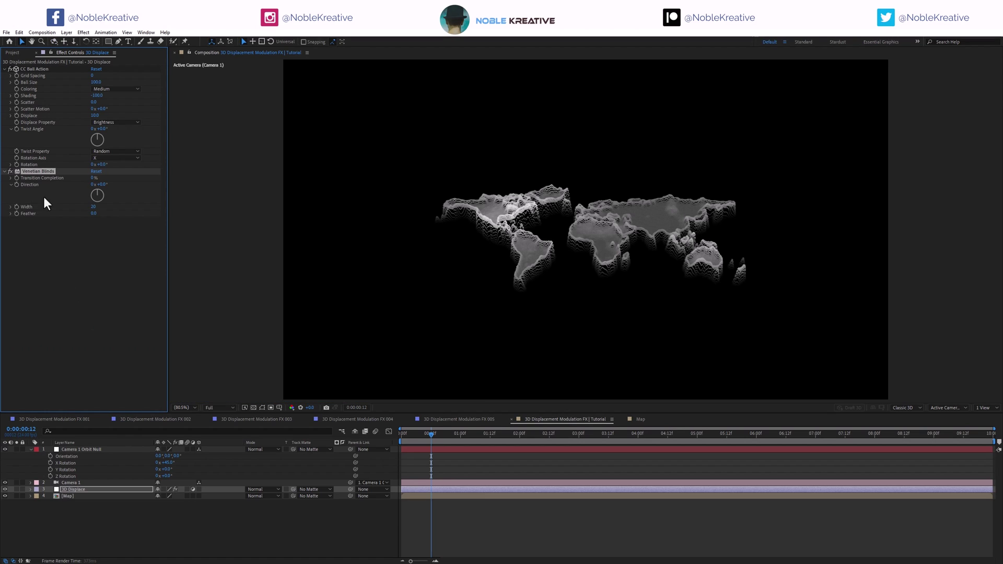
Set Venetian Blinds to 50% Transition Completion, -90° Direction and Width 10, and place it before CC Ball Action.
click(95, 179)
text(50)
key(Return)
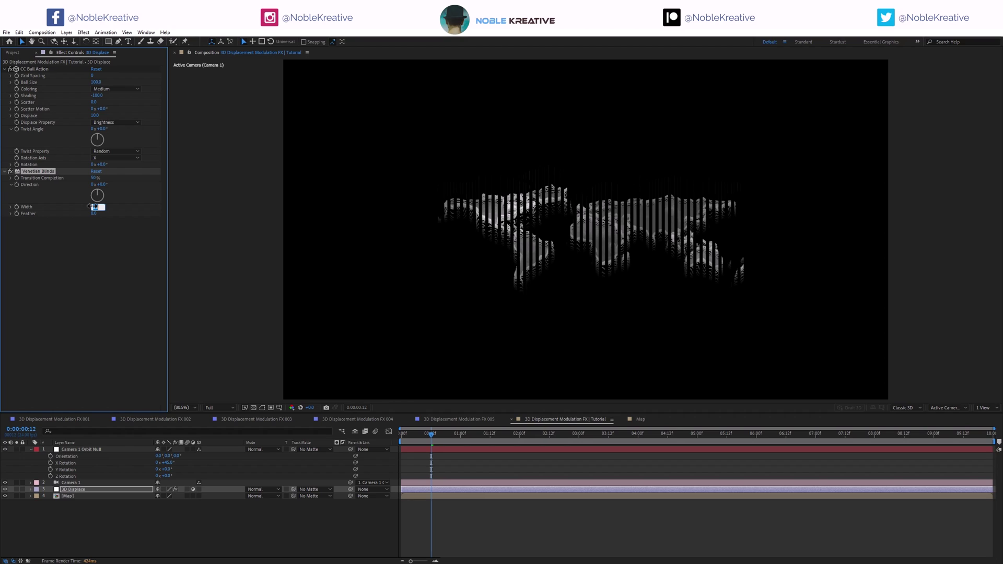
drag(93, 206, 95, 205)
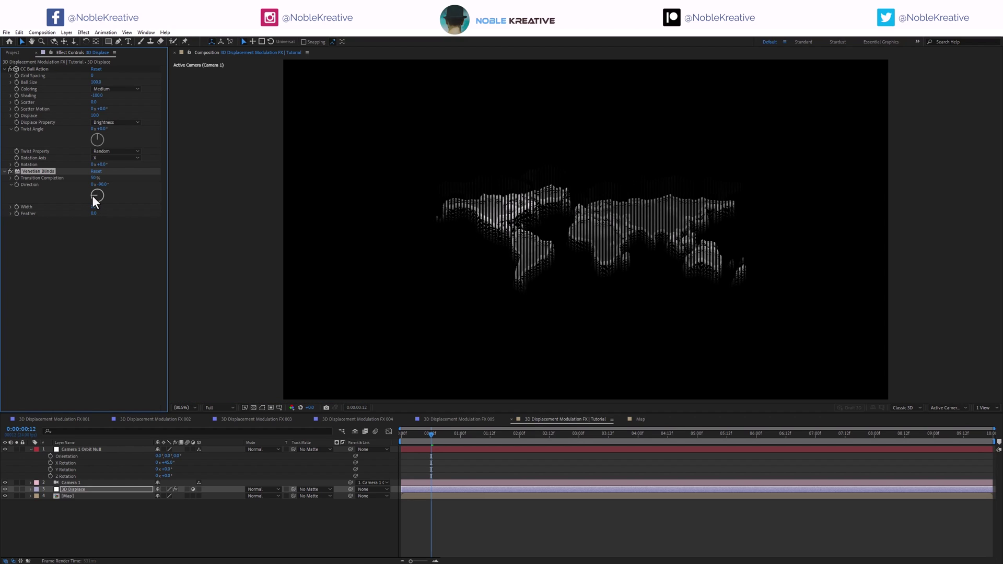
drag(42, 170, 39, 67)
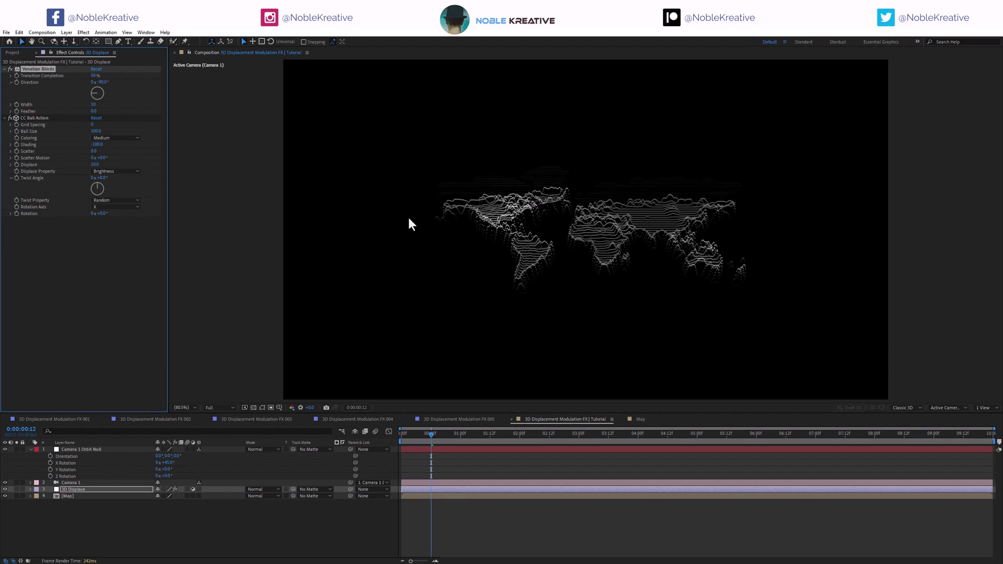
Try orbiting the camera around the lined map and undo the orbit.
key(c)
drag(551, 231, 549, 229)
key(ctrl+z)
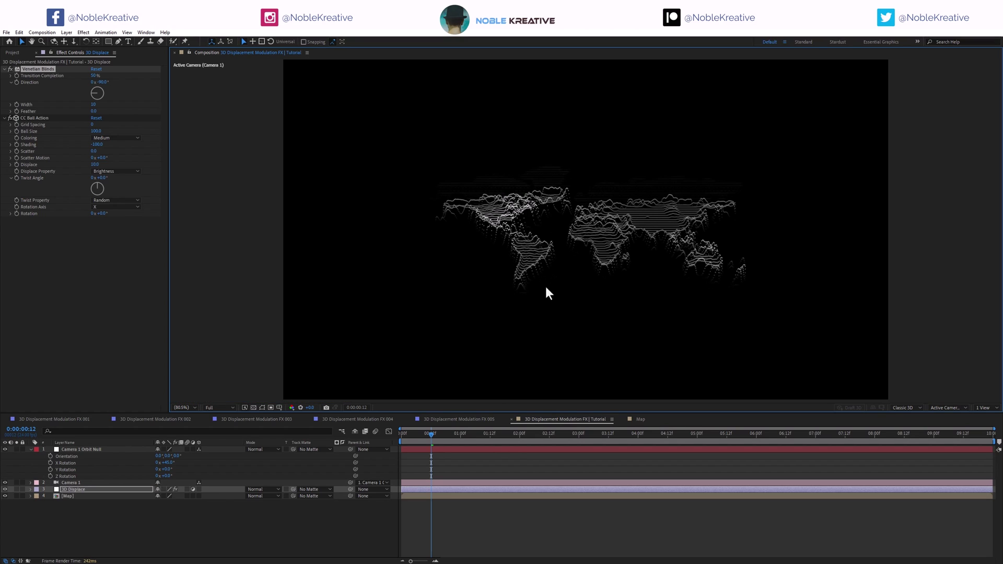
Examine the lined map at several times at 100% magnification and preview the animation from the first frame.
click(520, 439)
click(559, 437)
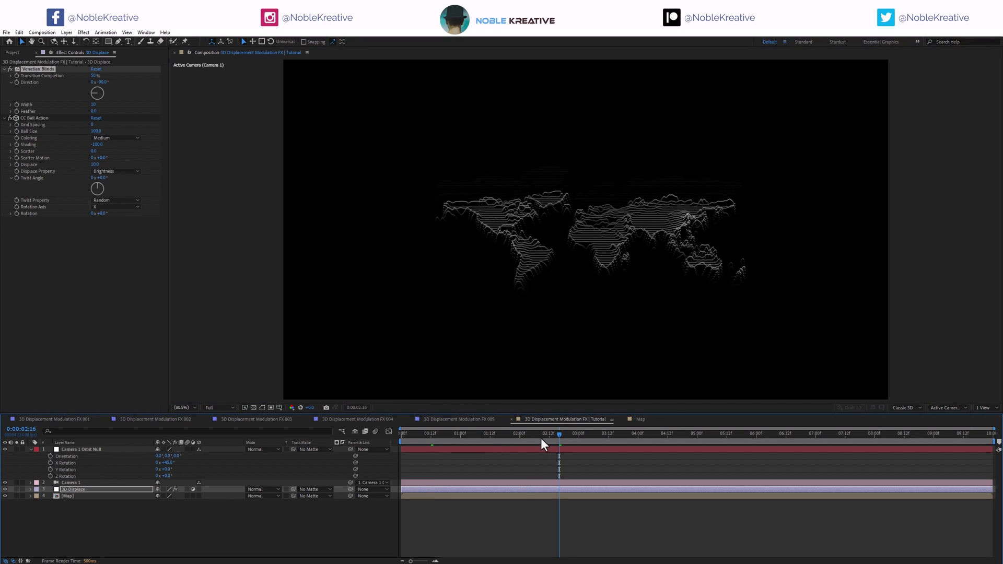
drag(565, 434, 625, 435)
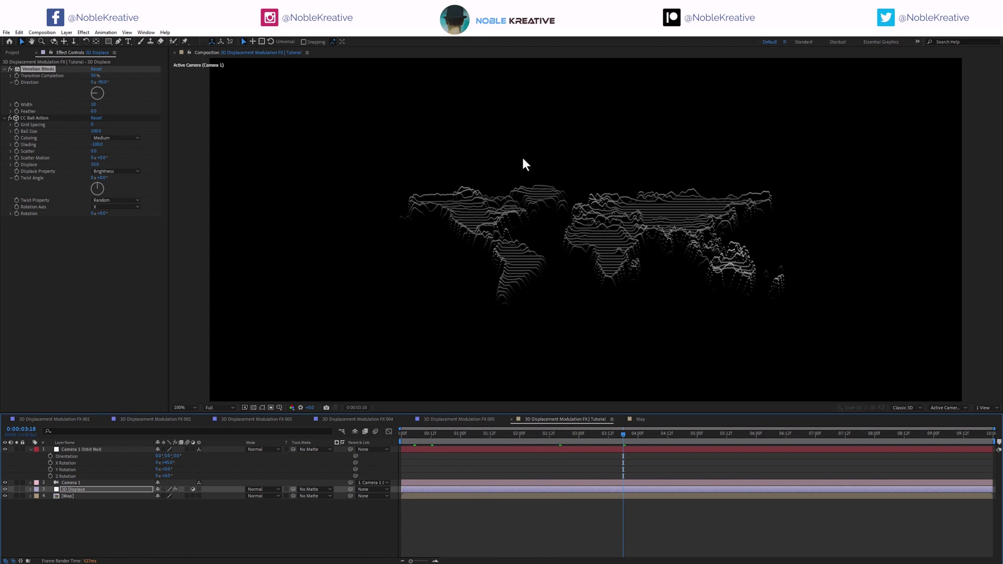
click(184, 408)
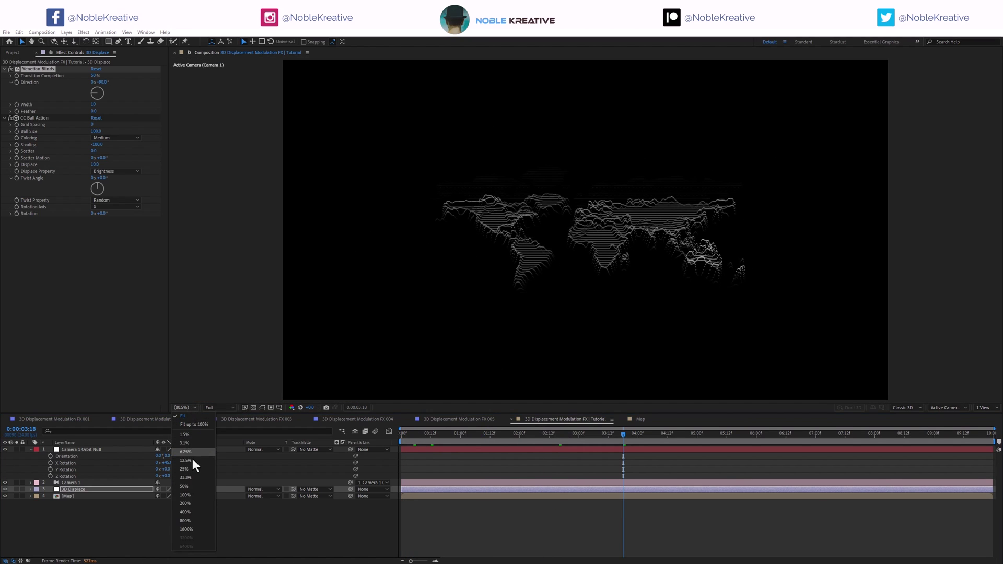
click(192, 495)
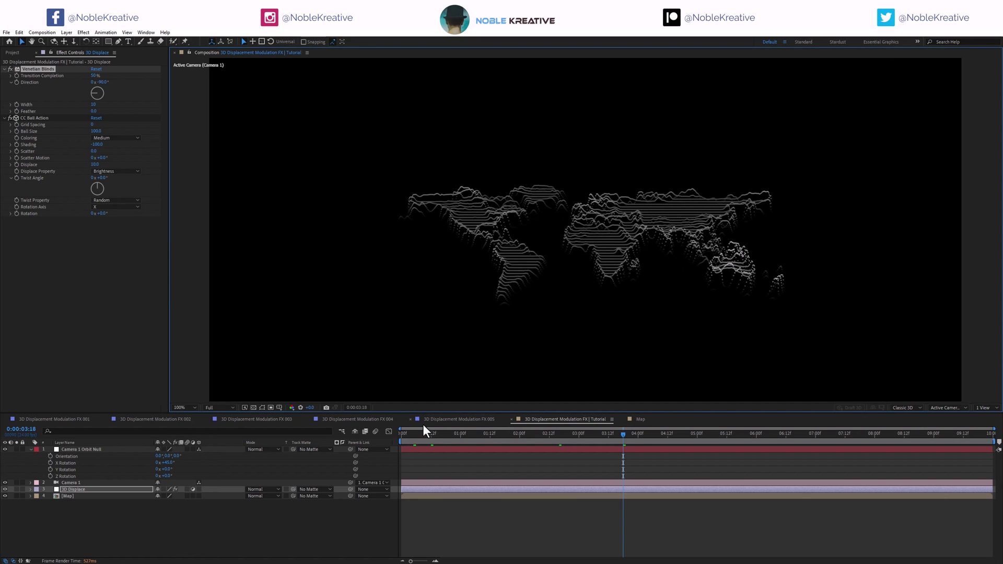
key(Home)
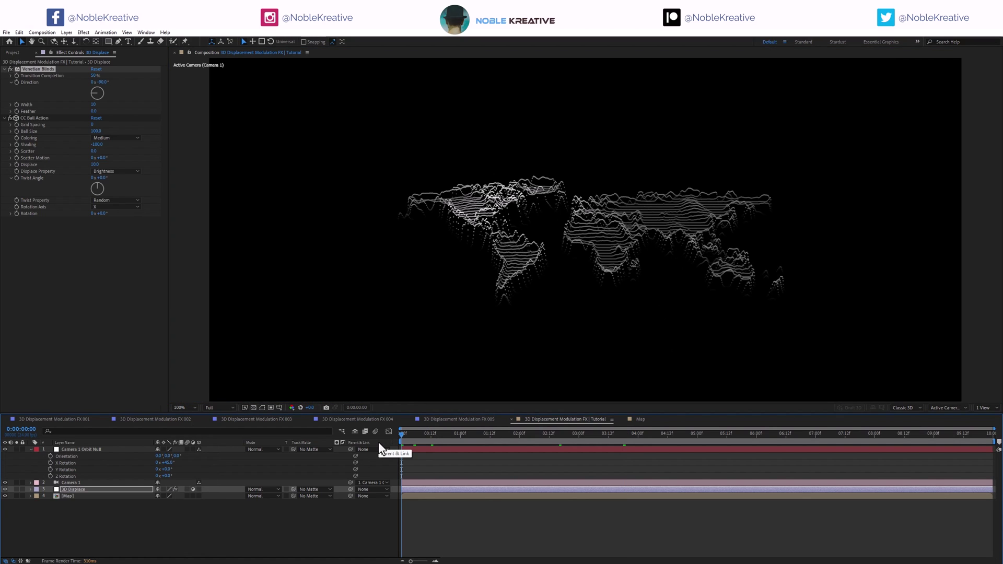
click(409, 515)
key(space)
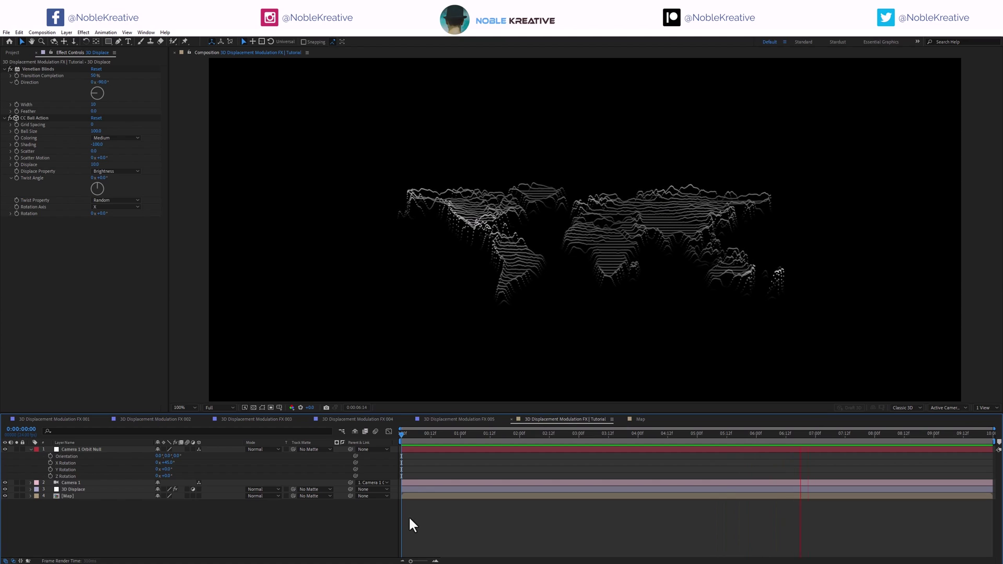
drag(411, 434, 495, 438)
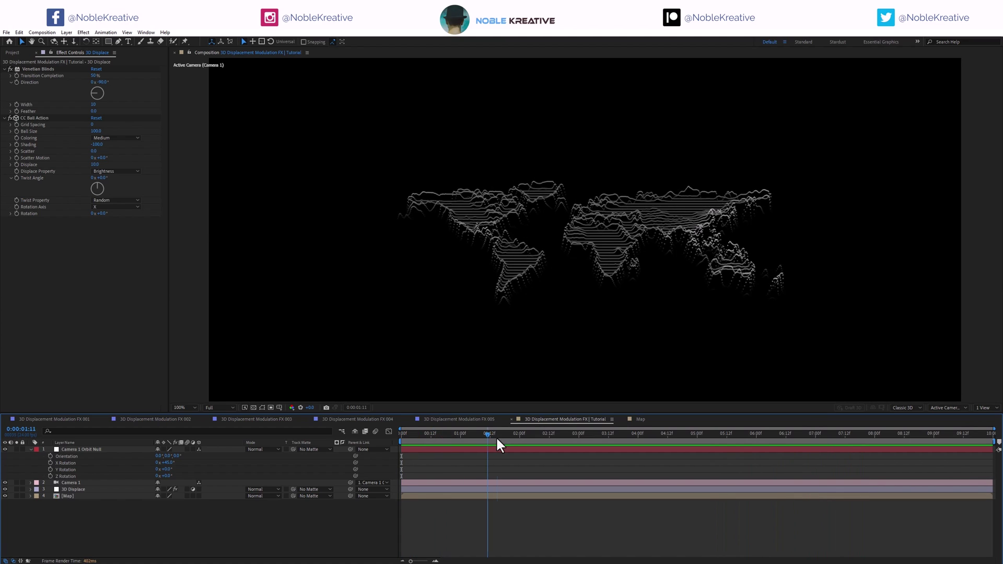
In the Map composition, try inverting the Fractal Fill noise and hiding Fractal Edge, checking the displaced result.
click(641, 419)
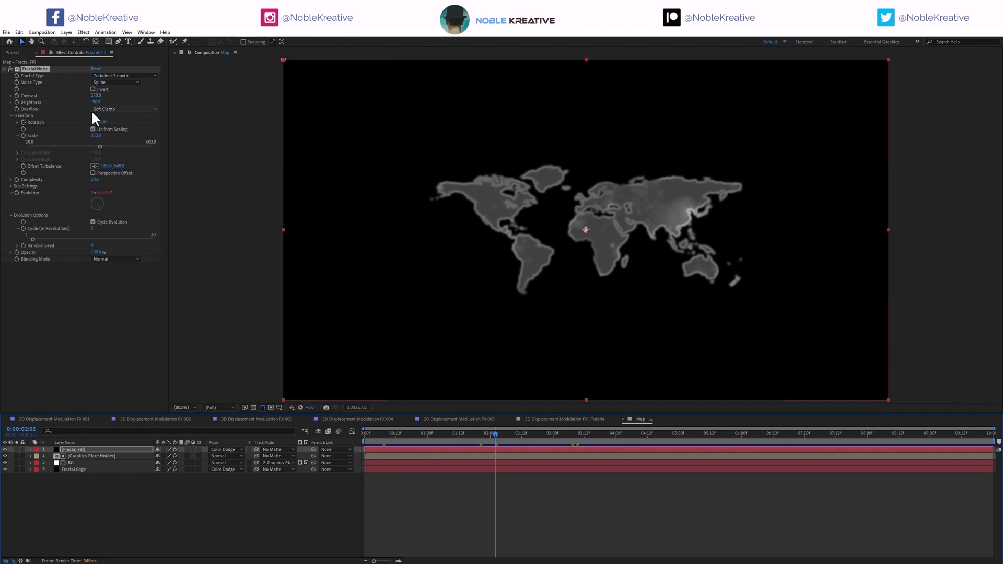
click(102, 91)
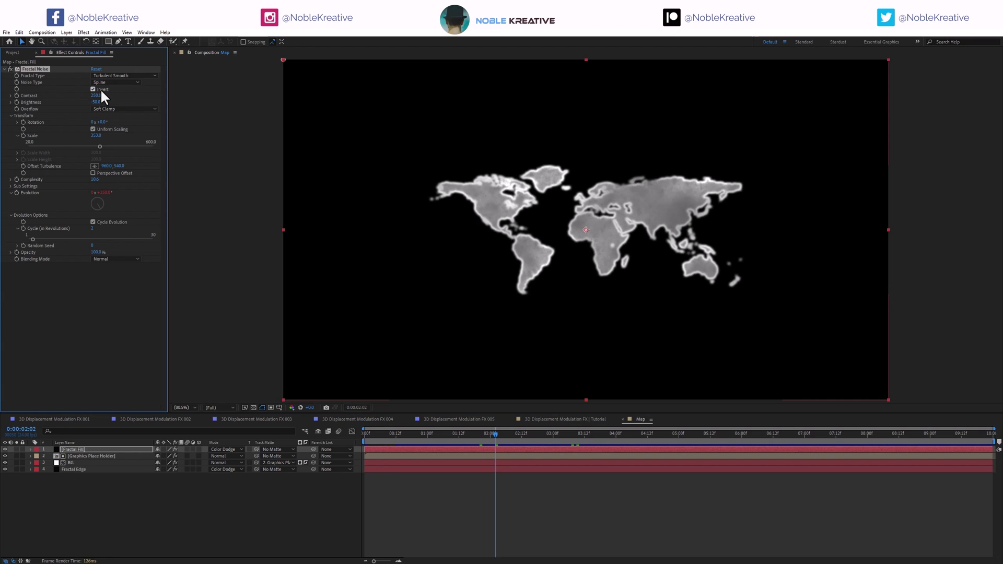
click(585, 418)
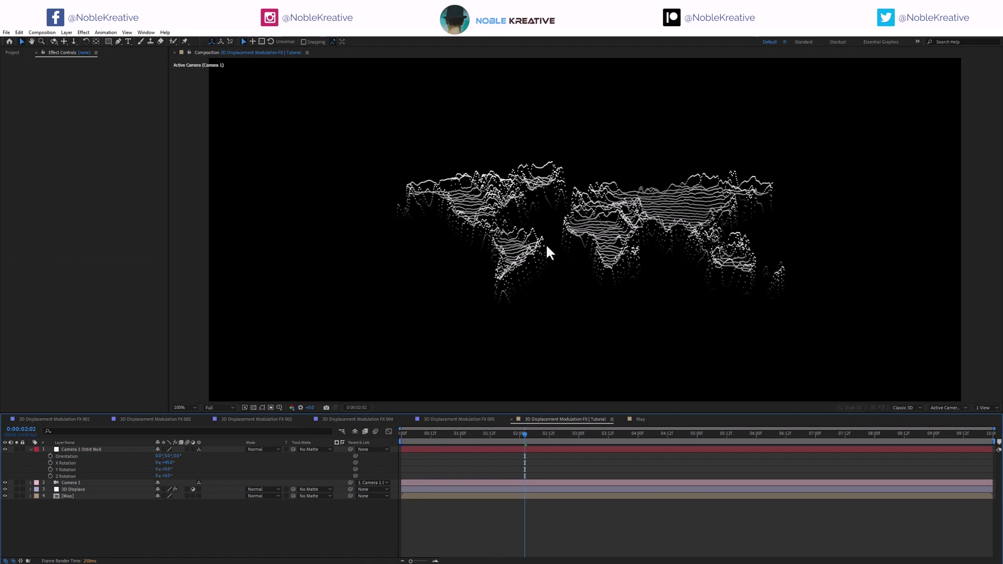
click(639, 419)
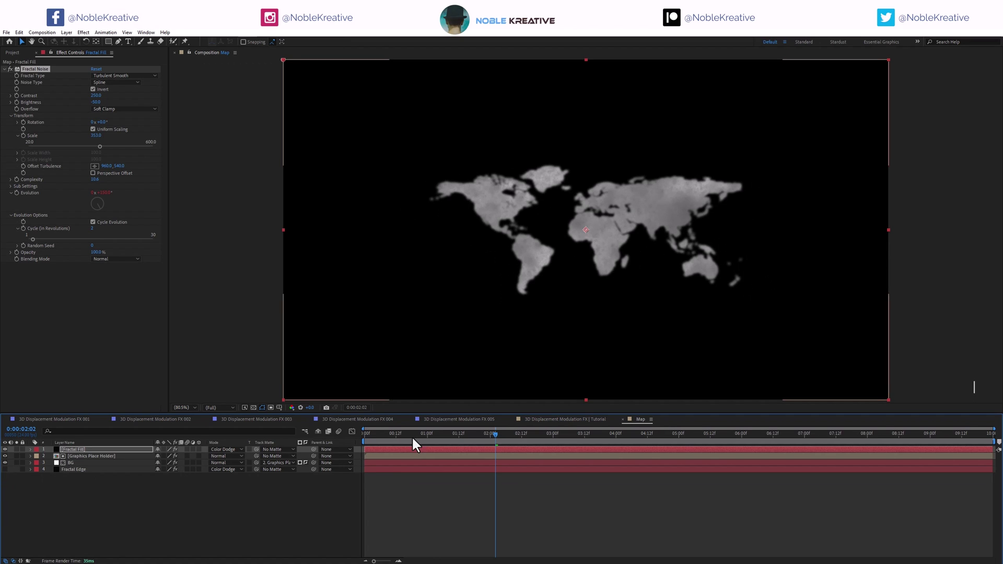
click(558, 419)
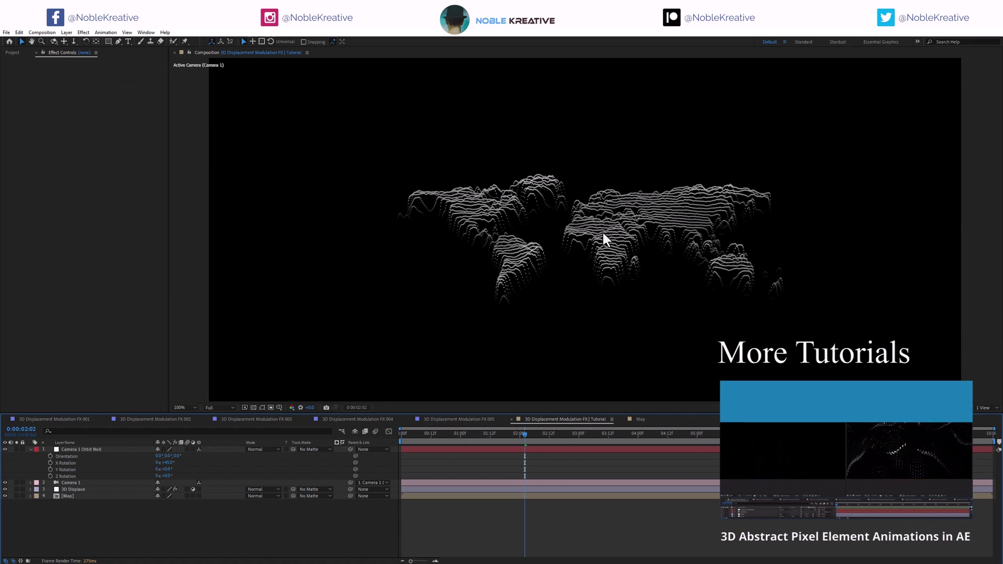
Show Fractal Edge and hide Fractal Fill in the Map composition, and check the displaced map.
click(640, 419)
click(4, 469)
click(5, 449)
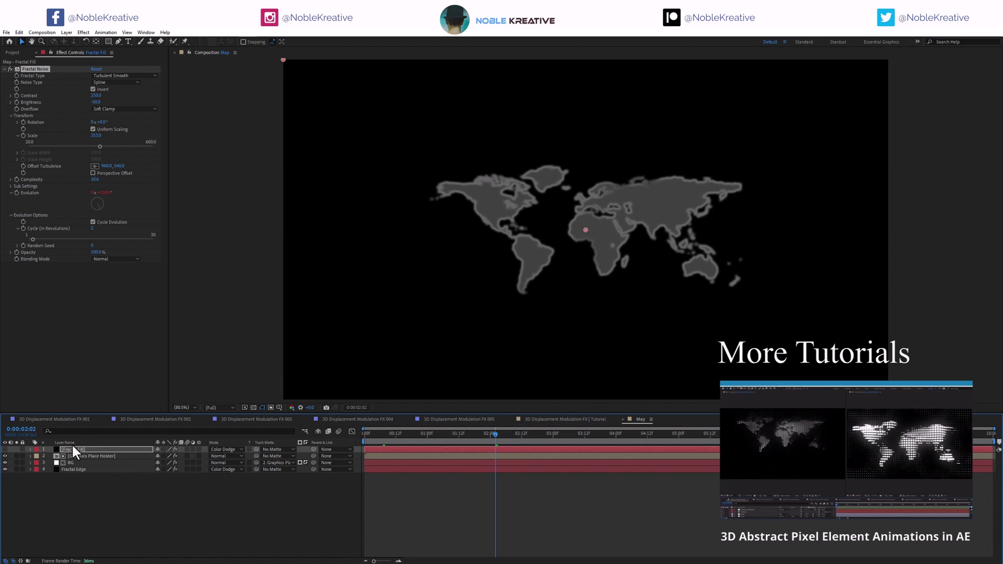
click(563, 419)
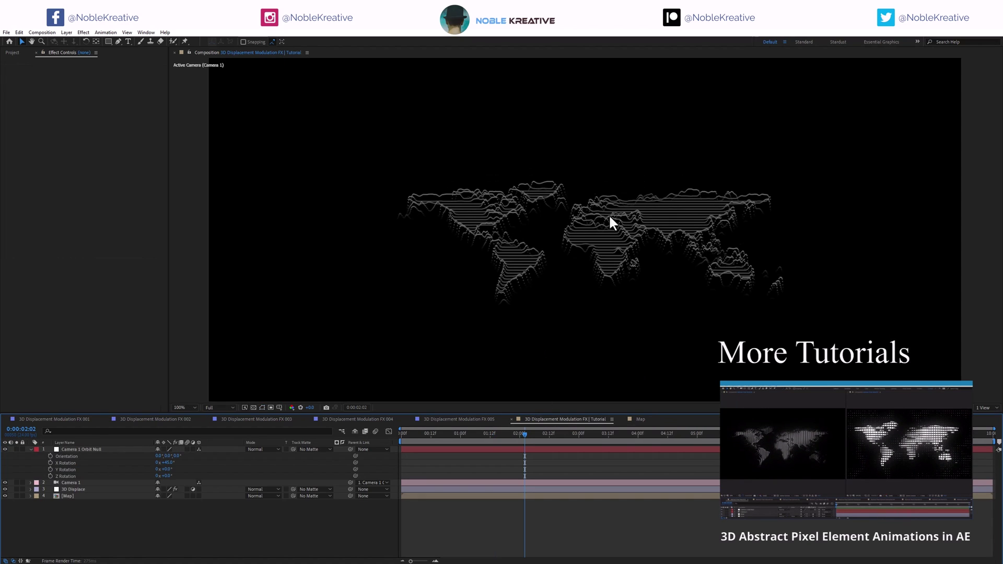
Try a larger Fast Box Blur radius on the Graphics Place Holder layer, check the displaced map and restore the radius to 3.
click(640, 419)
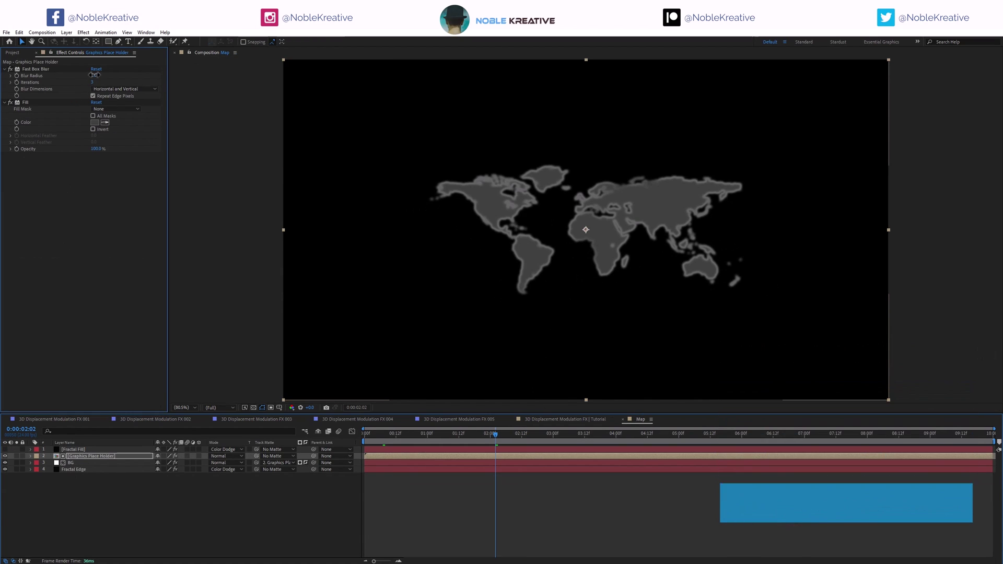
drag(93, 76, 96, 75)
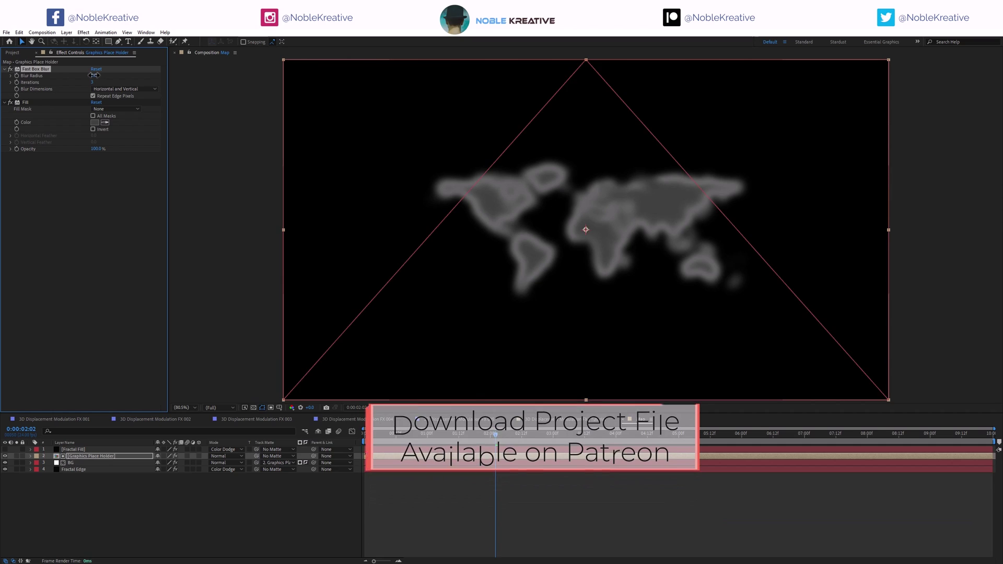
click(579, 419)
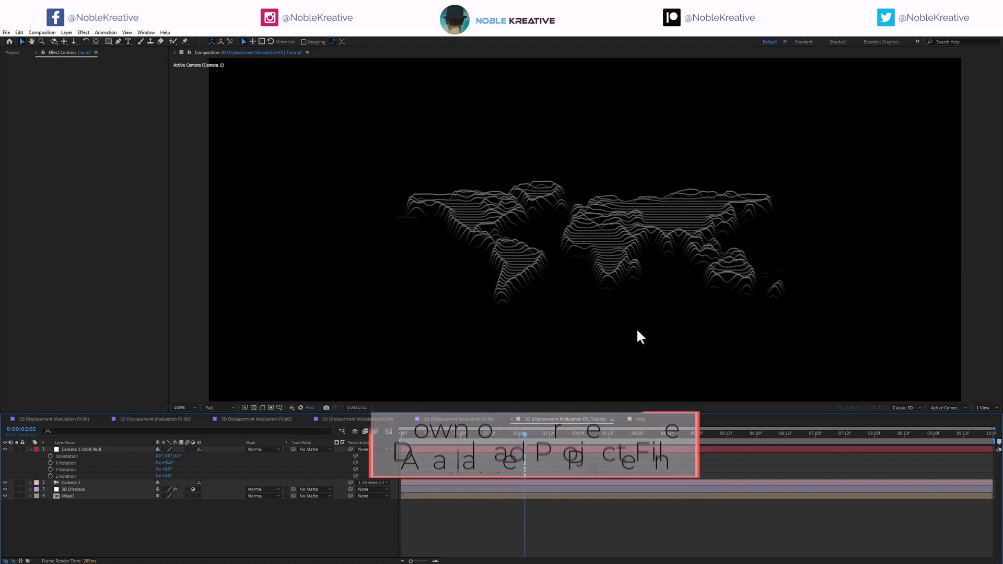
click(640, 419)
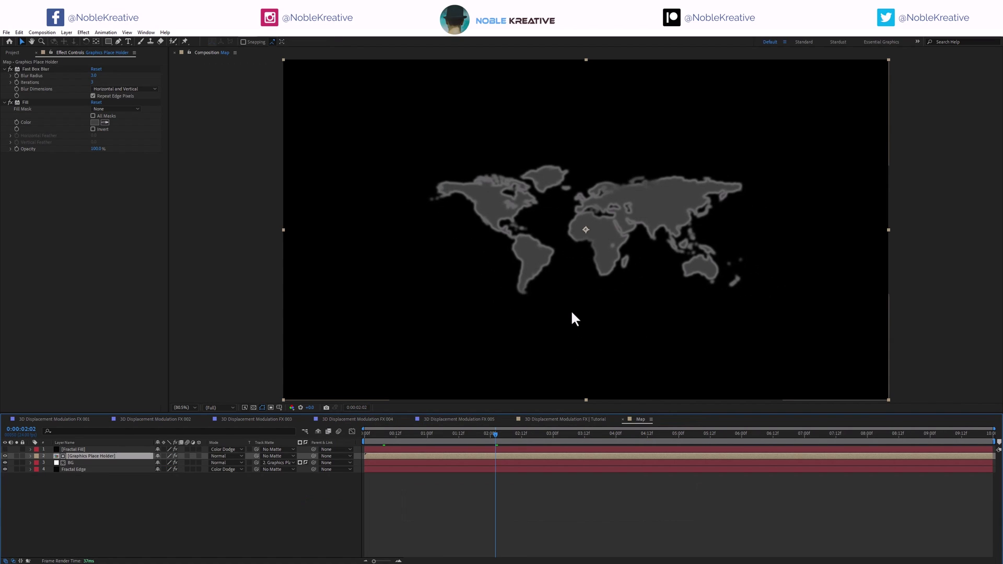
Show the Fractal Fill layer again and turn off Invert on its Fractal Noise, viewing the displaced map.
click(4, 449)
click(73, 449)
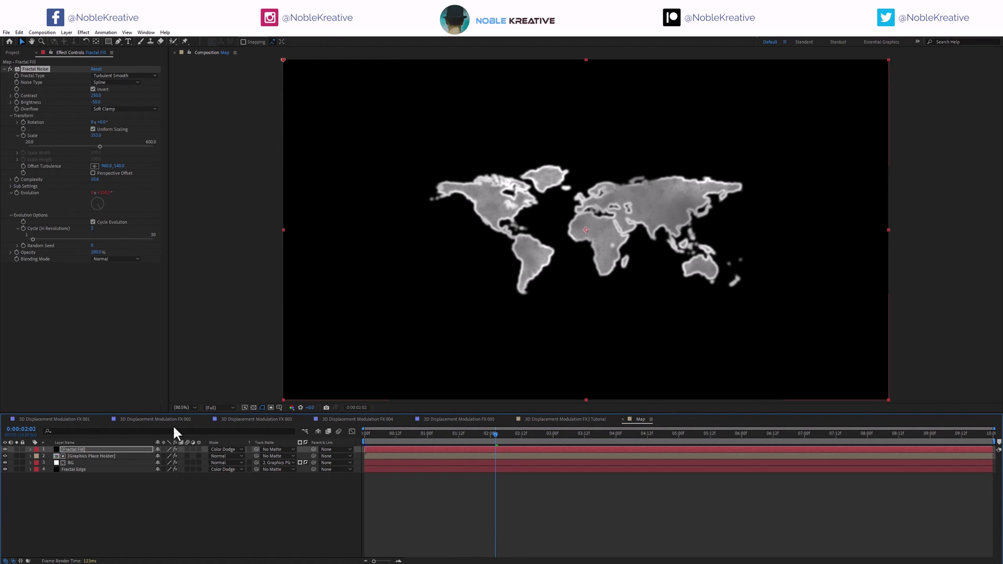
click(573, 419)
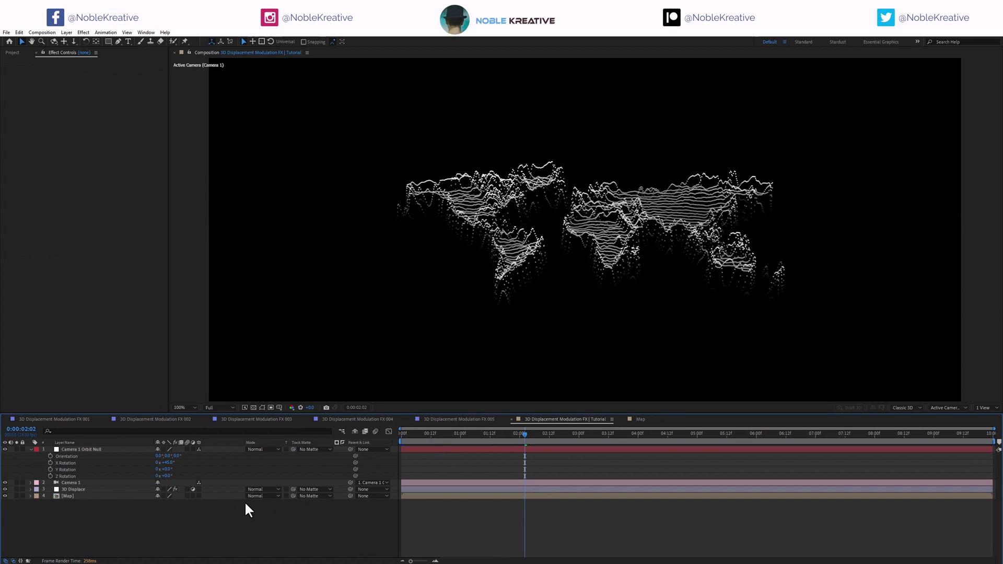
click(639, 419)
click(97, 89)
click(587, 419)
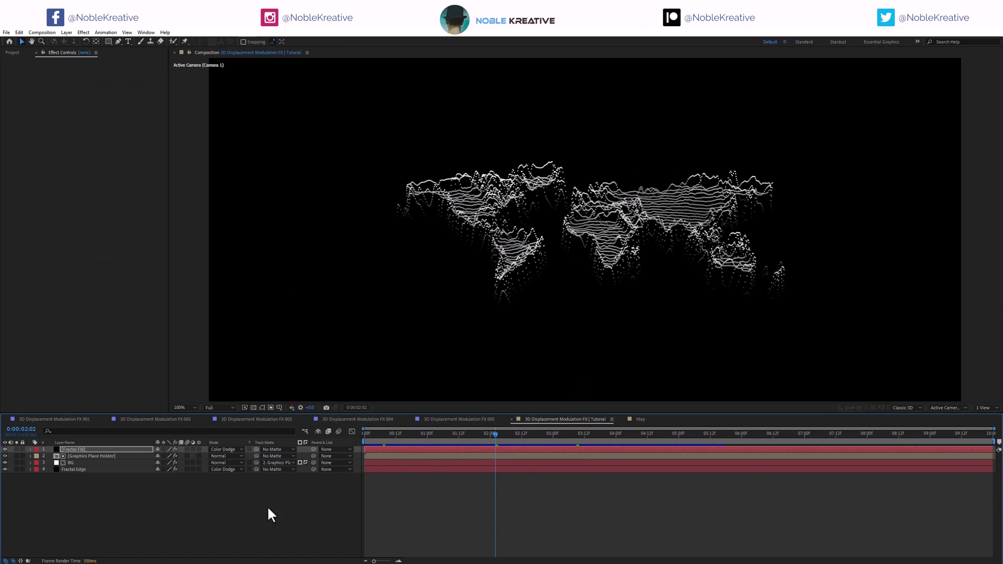
Add an adjustment layer directly above the 3D Displace layer and name it Glow.
click(79, 489)
key(ctrl+alt+y)
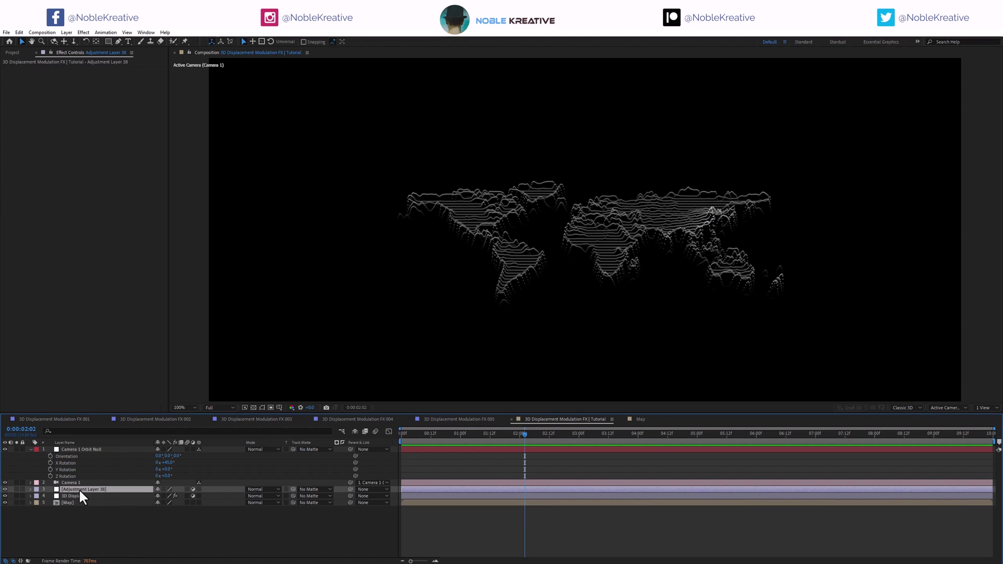
key(Return)
text(Glow)
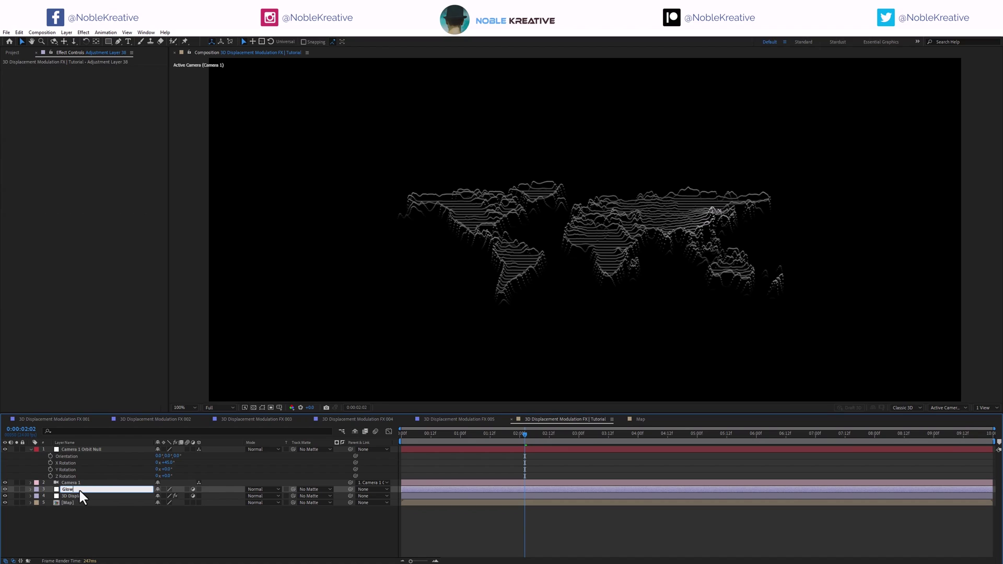
key(Return)
Apply the Glow effect to the Glow layer, with Glow Radius 2 and Glow Intensity 2.
key(ctrl+space)
text(glow)
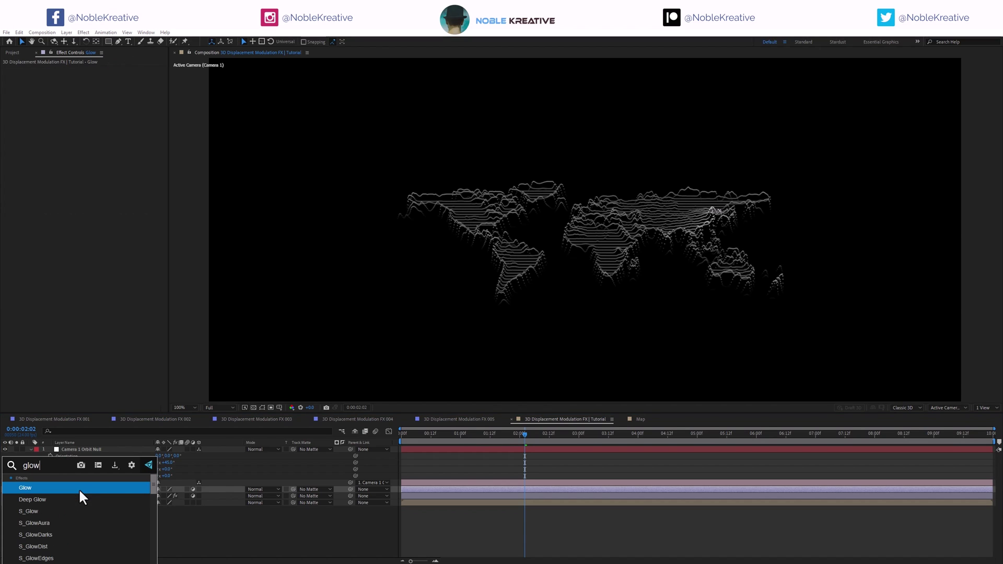
key(Return)
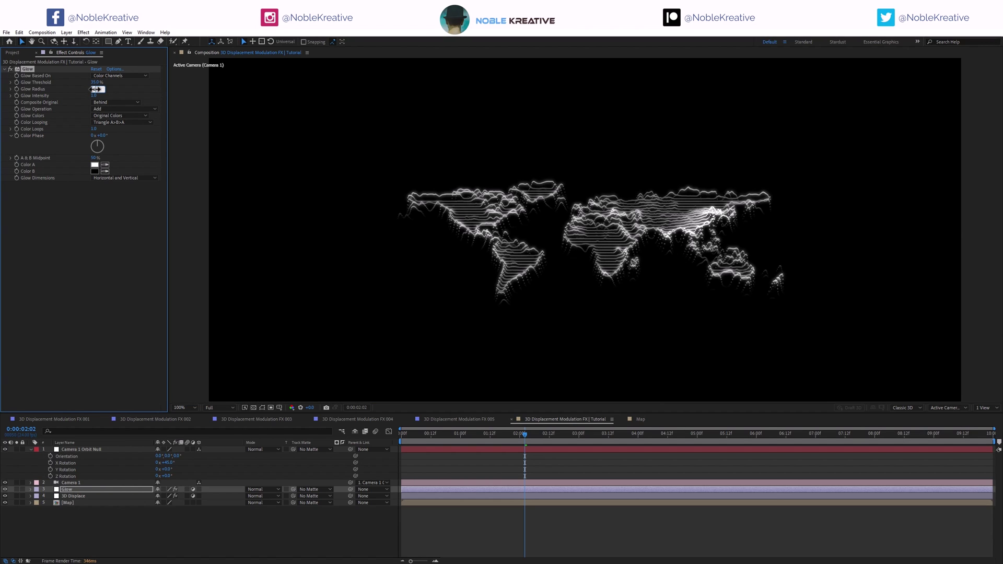
drag(95, 89, 90, 90)
click(92, 96)
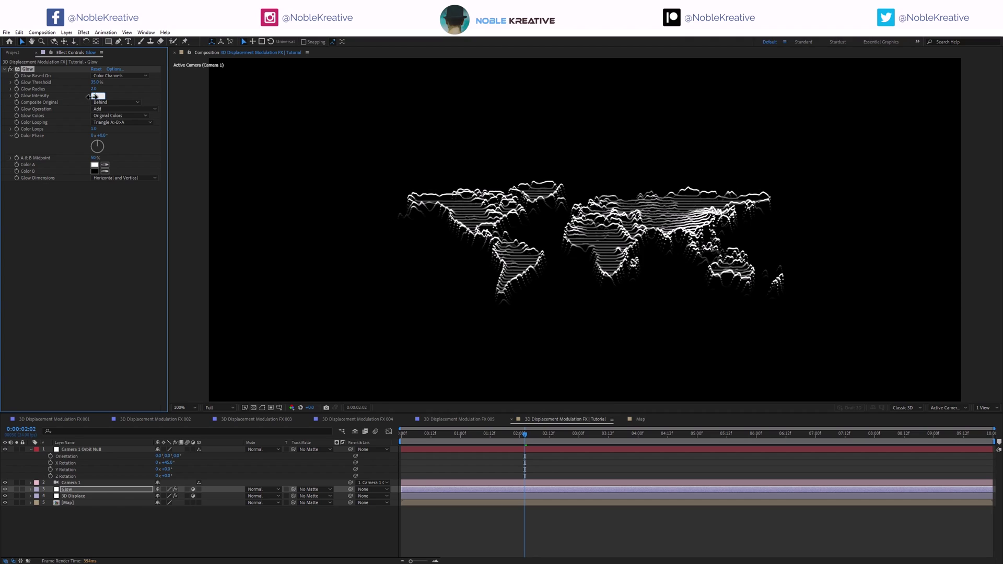
key(Return)
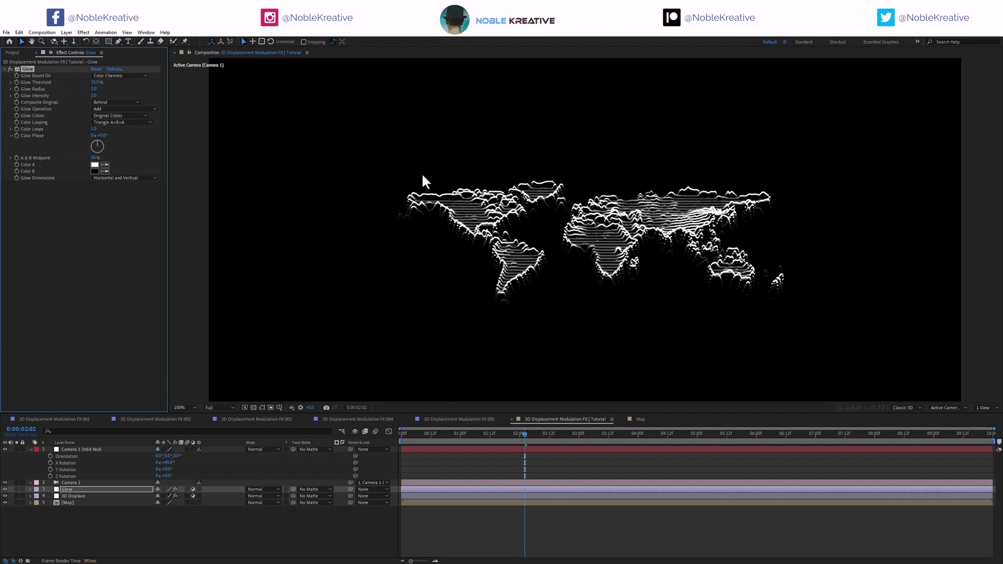
Add another adjustment layer directly above the Glow layer and name it Color.
click(90, 490)
key(ctrl+alt+y)
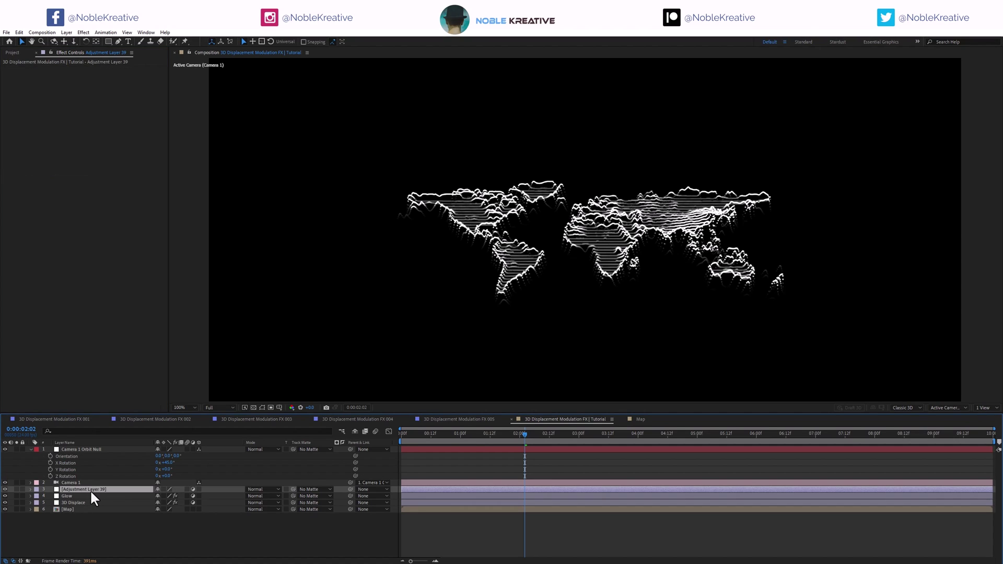
key(Return)
key(Return)
Apply the Colorama effect to the Color adjustment layer.
key(ctrl+space)
text(colo)
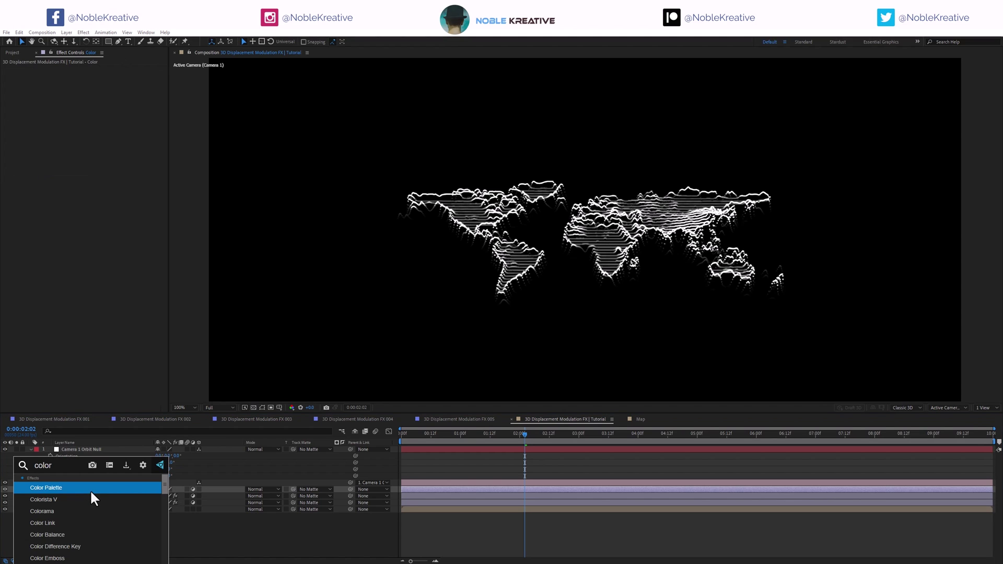
key(Down)
key(Down)
key(Return)
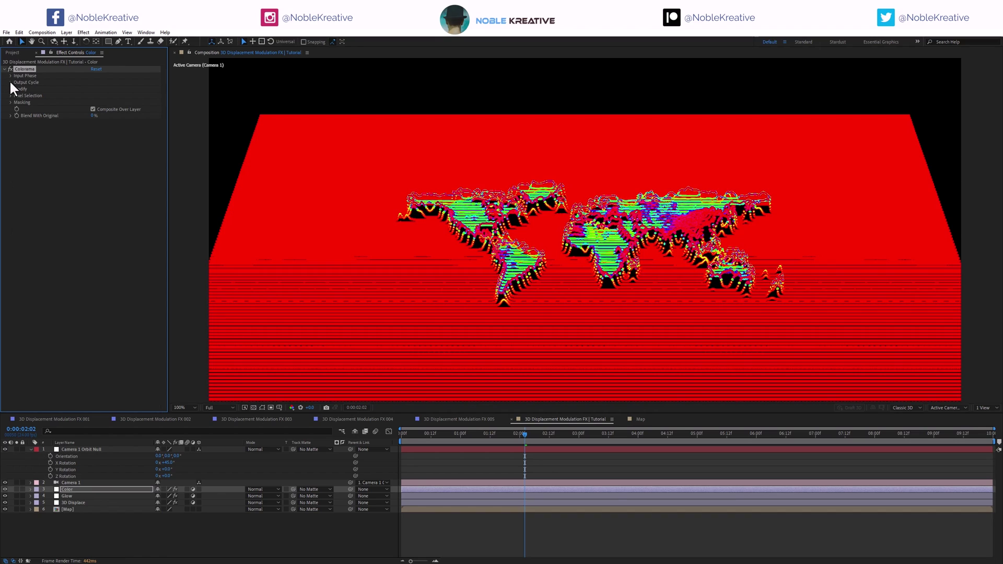
Choose the Fire preset palette for Colorama's Output Cycle.
click(10, 81)
click(11, 75)
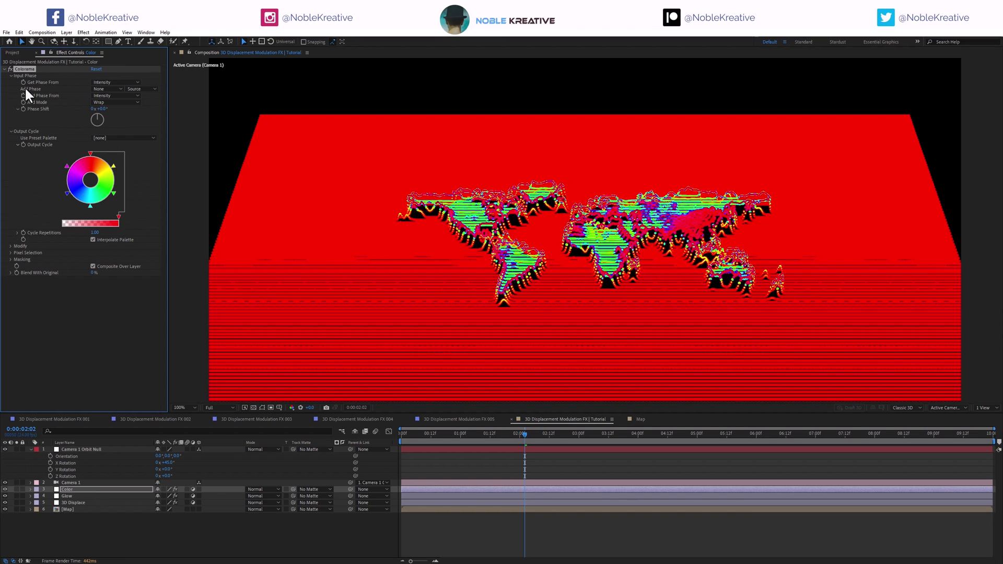
click(111, 137)
click(128, 313)
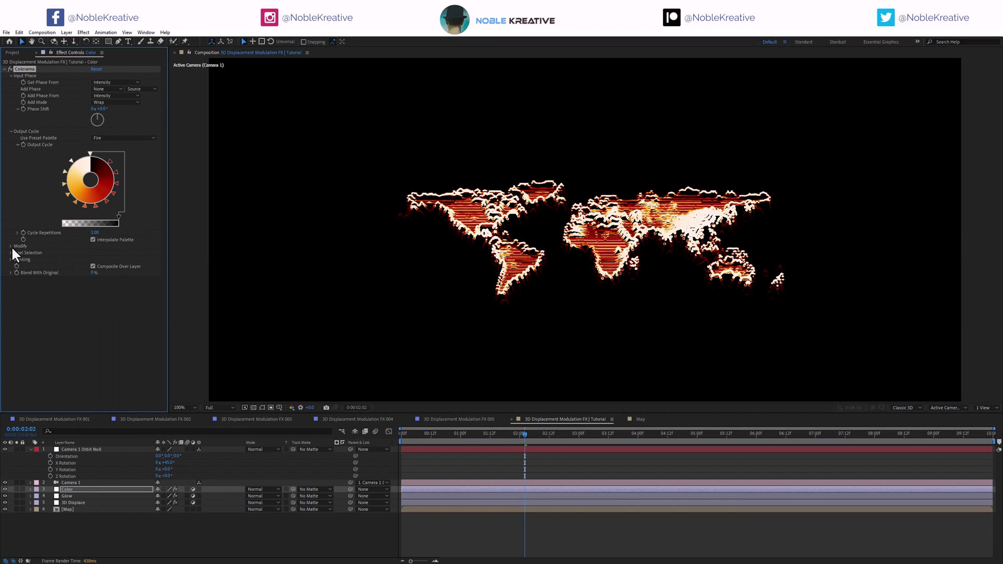
Turn off Modify Alpha and Composite Over Layer in Colorama.
click(11, 245)
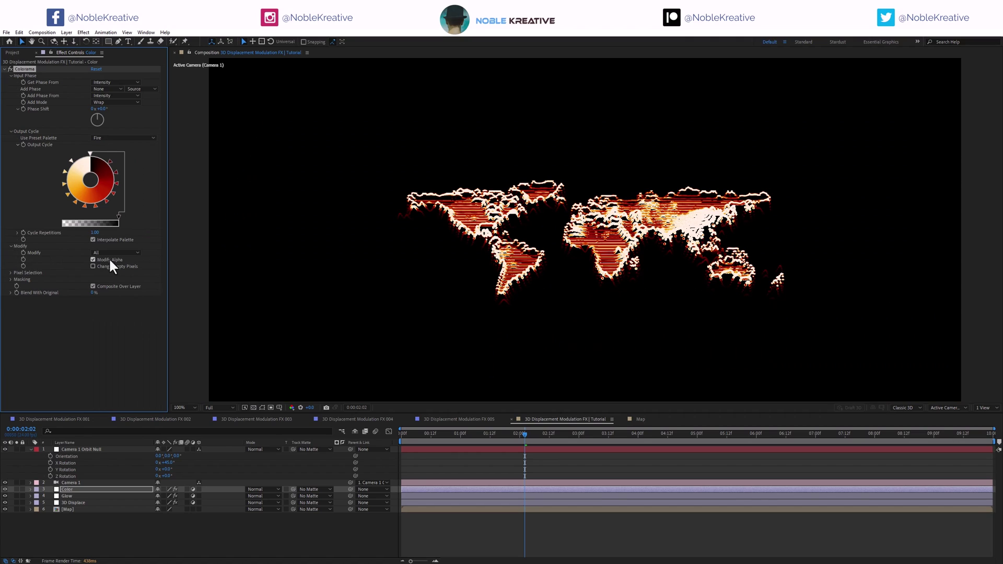
click(93, 260)
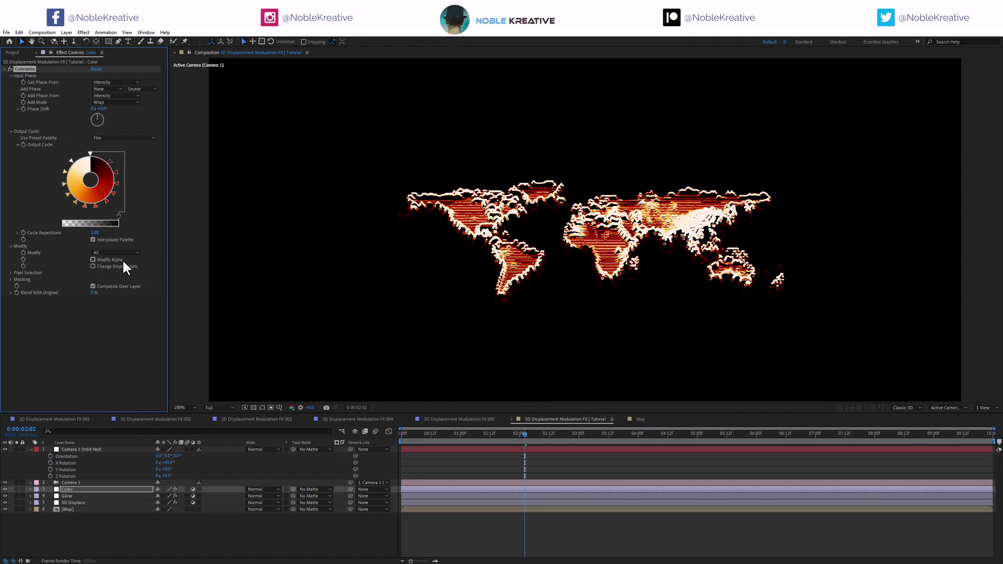
click(93, 286)
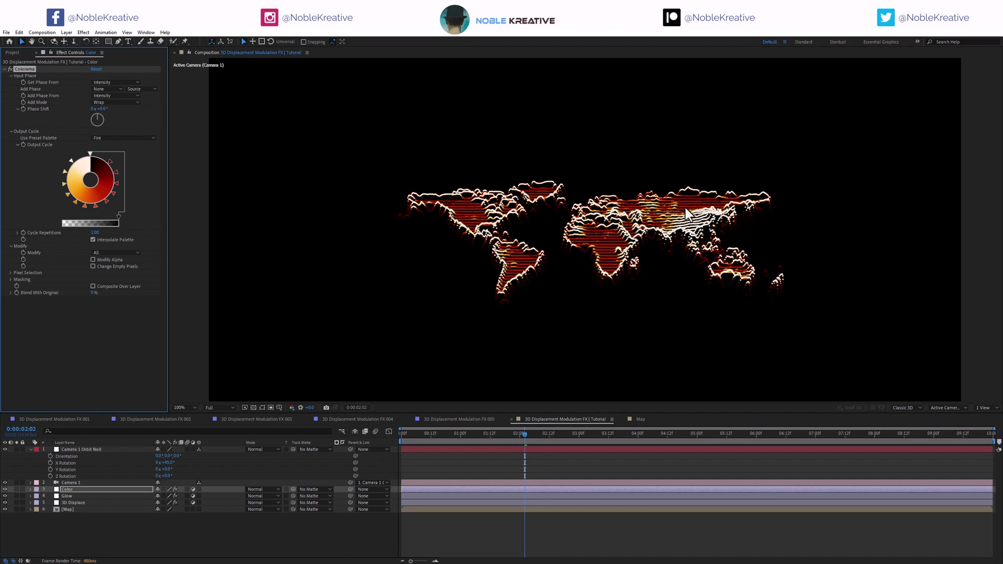
Try the Ramp Green, Negative and Alpha Ramp preset palettes in Colorama, and return to Fire.
click(125, 138)
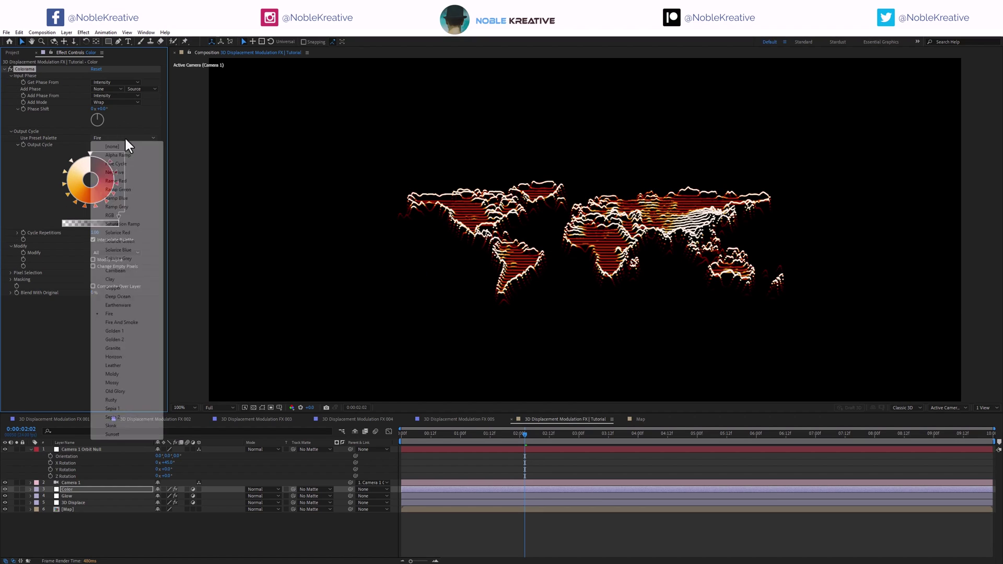
click(127, 194)
click(127, 136)
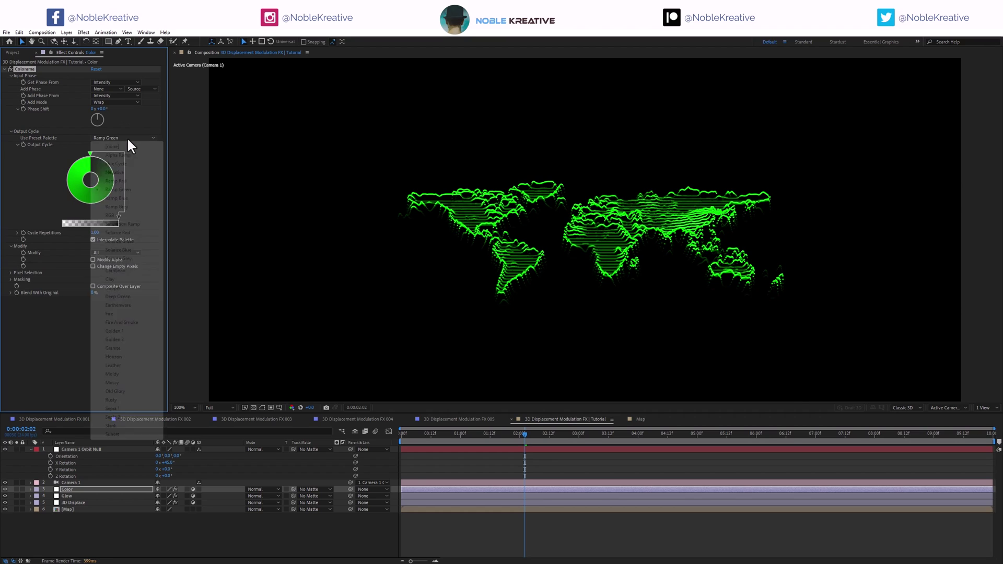
click(126, 172)
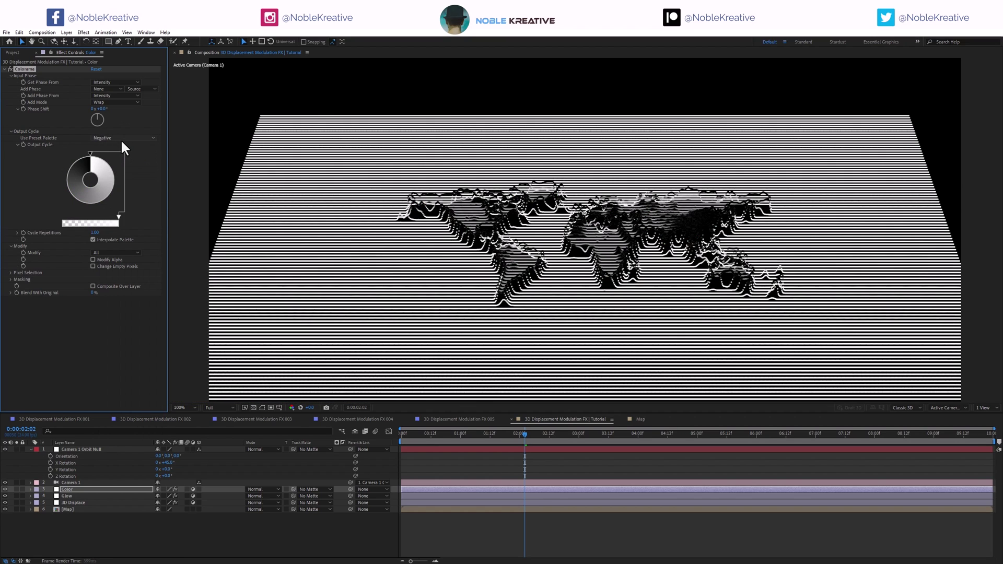
click(120, 137)
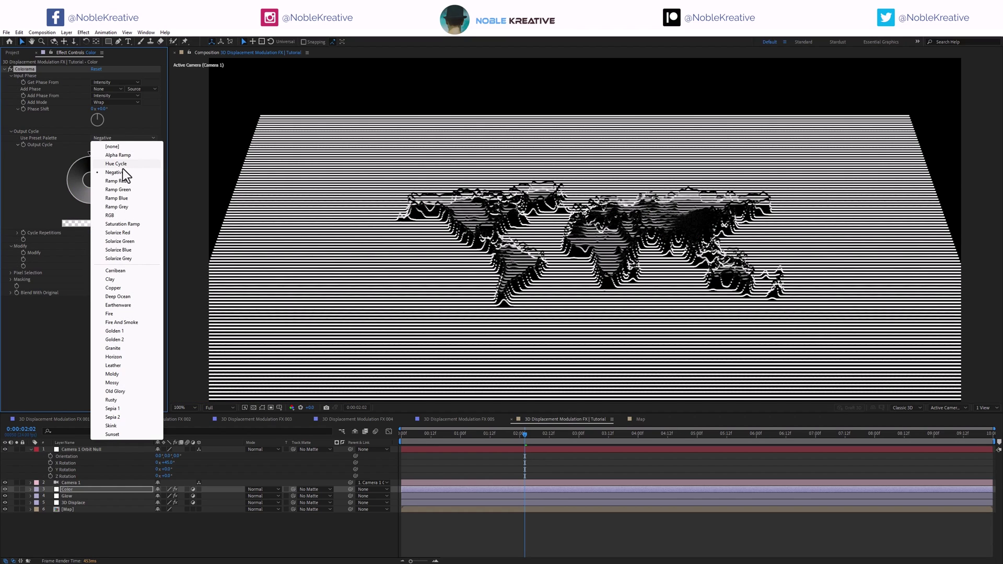
click(123, 155)
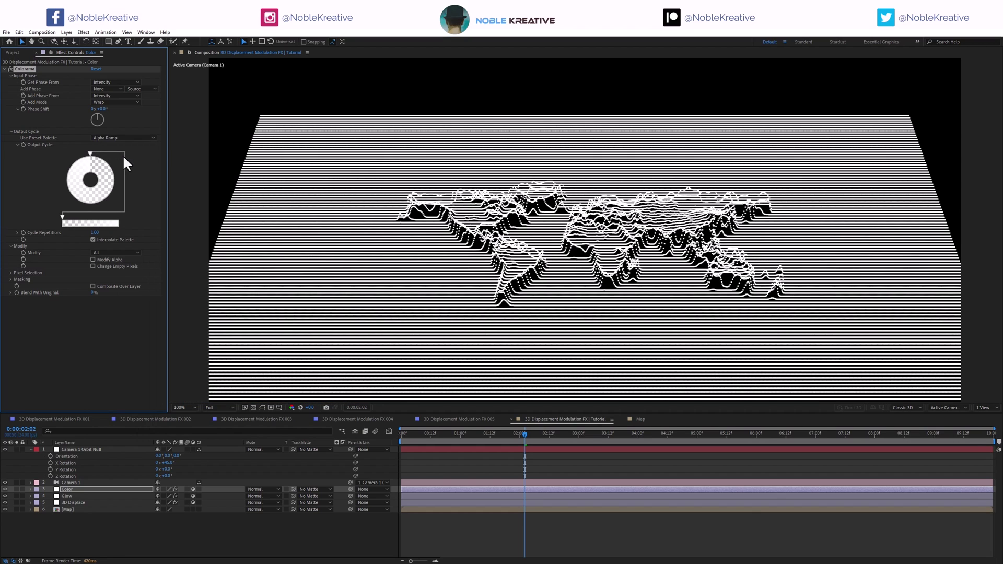
click(125, 139)
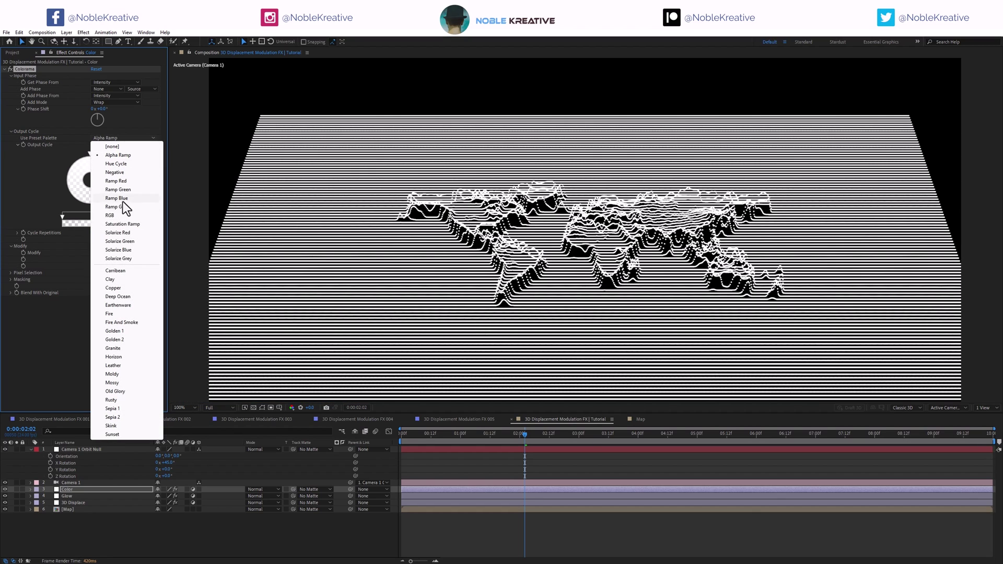
click(118, 319)
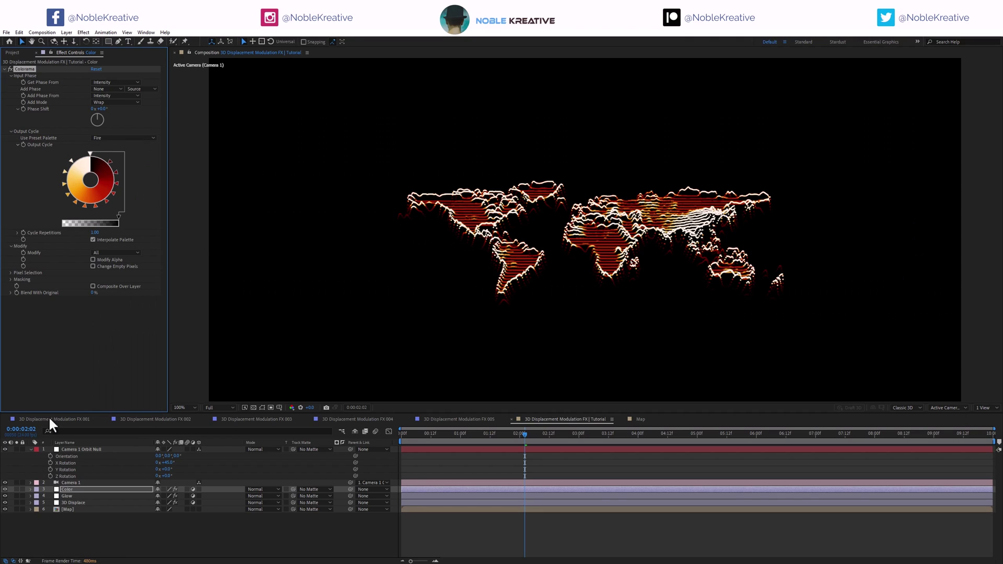
Duplicate the Glow adjustment layer and move the copy above the Color layer.
click(74, 494)
key(ctrl+d)
drag(74, 495, 75, 488)
On the Glow 2 layer, set Glow Radius to 500 and Glow Threshold to 25%.
click(95, 89)
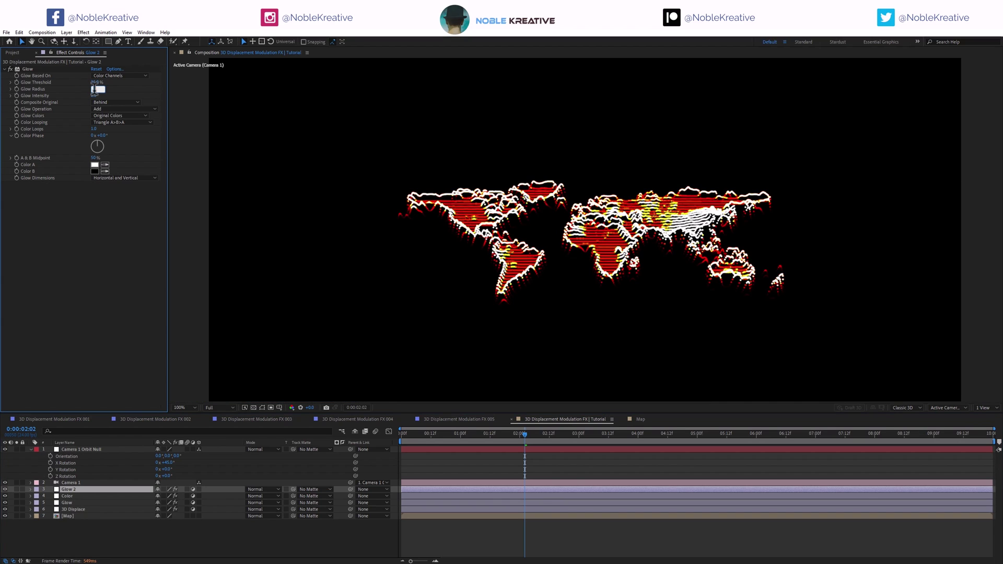
text(00.0)
click(95, 82)
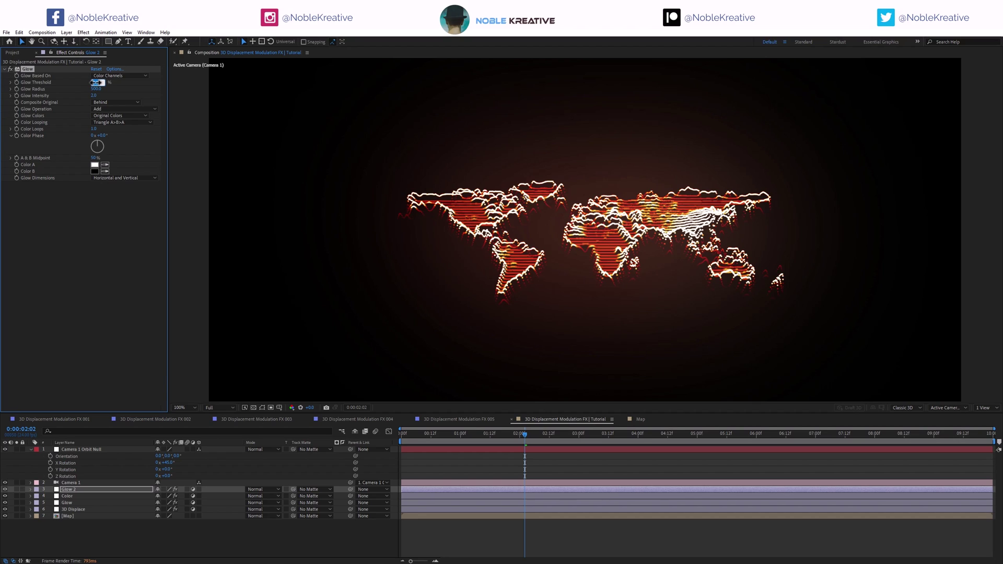
text(60)
key(Return)
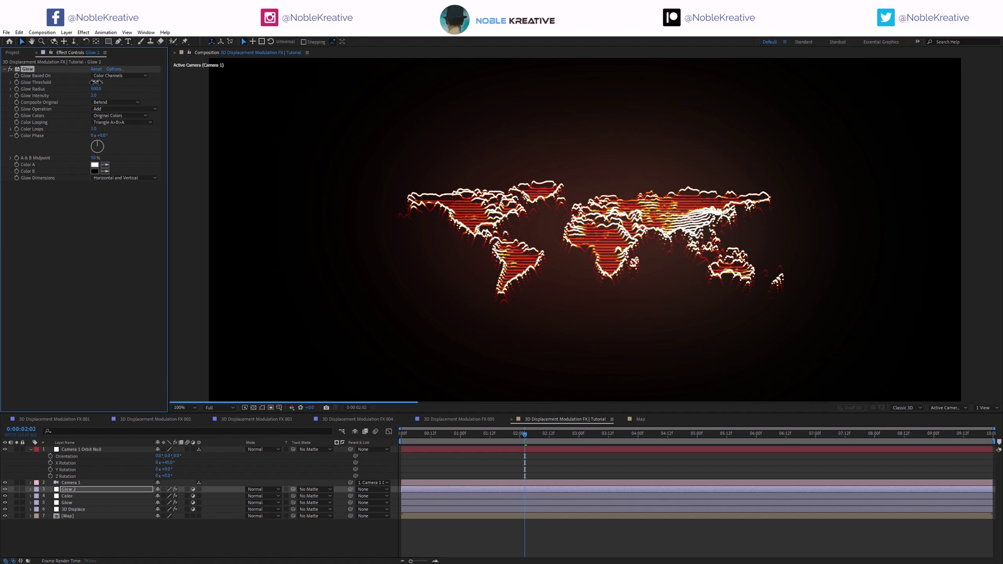
Try a Glow Intensity of 1 on the Glow 2 layer, and settle on 1.5.
click(95, 95)
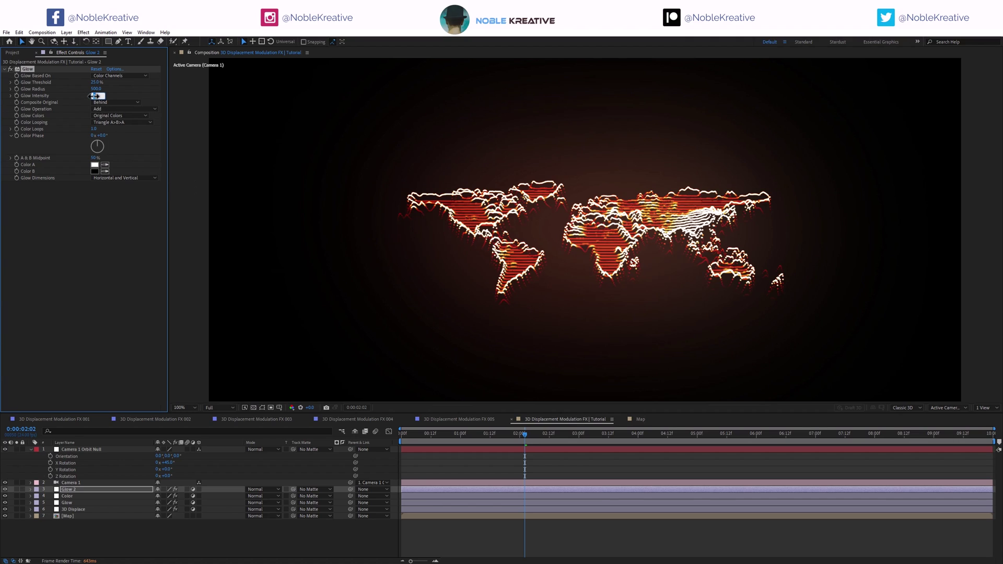
text(1)
key(Return)
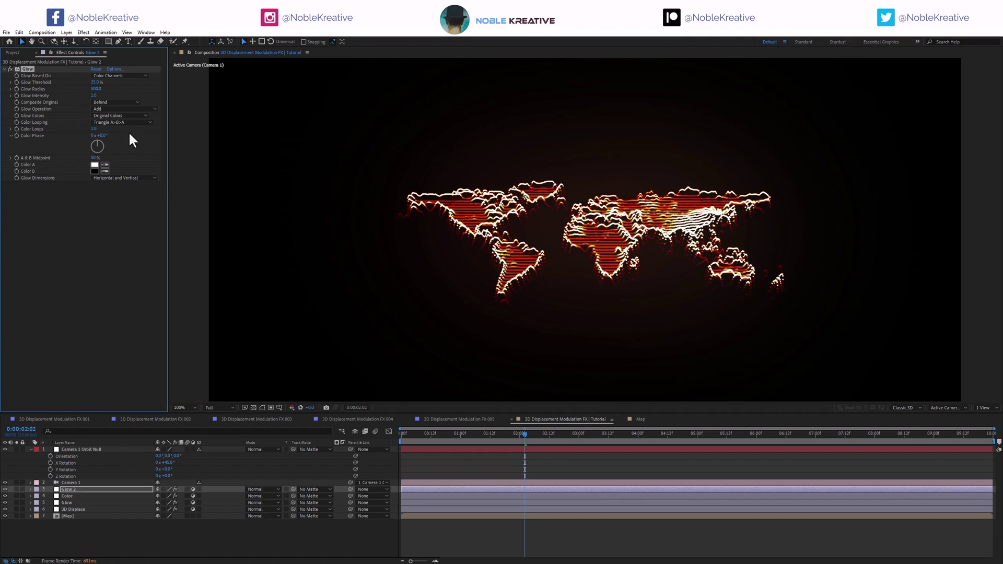
text(1.5)
key(Return)
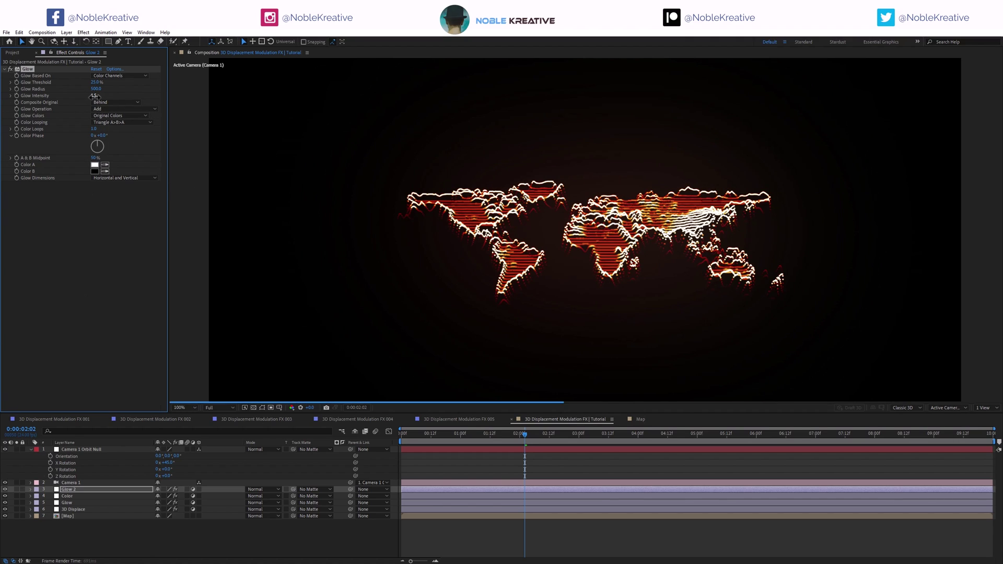
Apply Camera Lens Blur to the 3D Displace layer with a Blur Radius of 0.5.
click(93, 496)
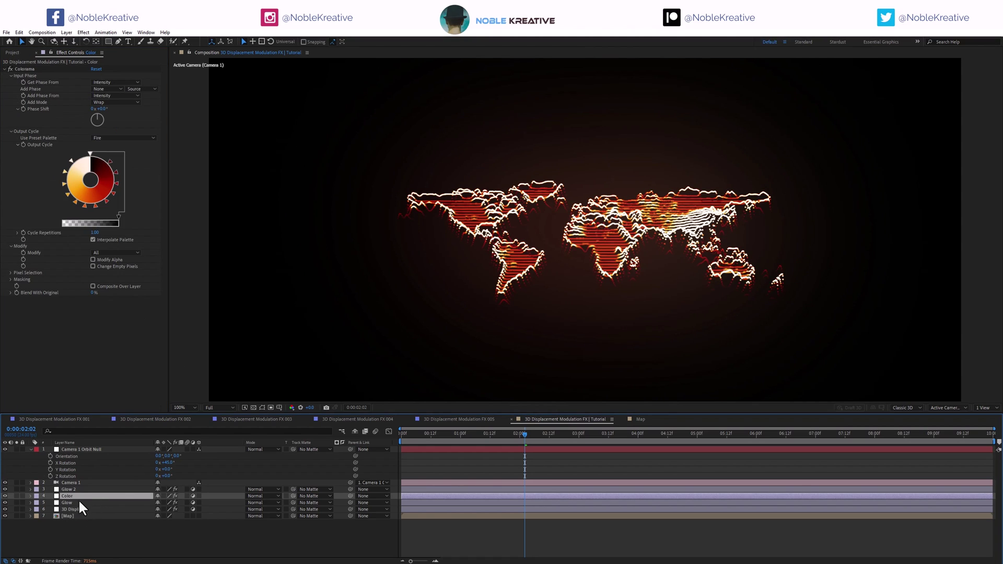
click(77, 509)
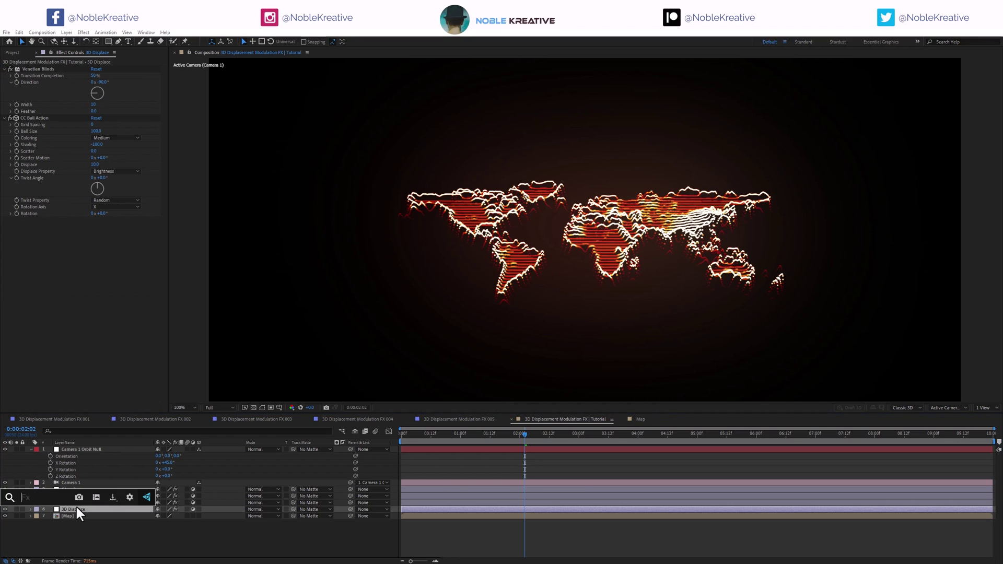
key(ctrl+space)
text(camera)
key(Down)
key(Return)
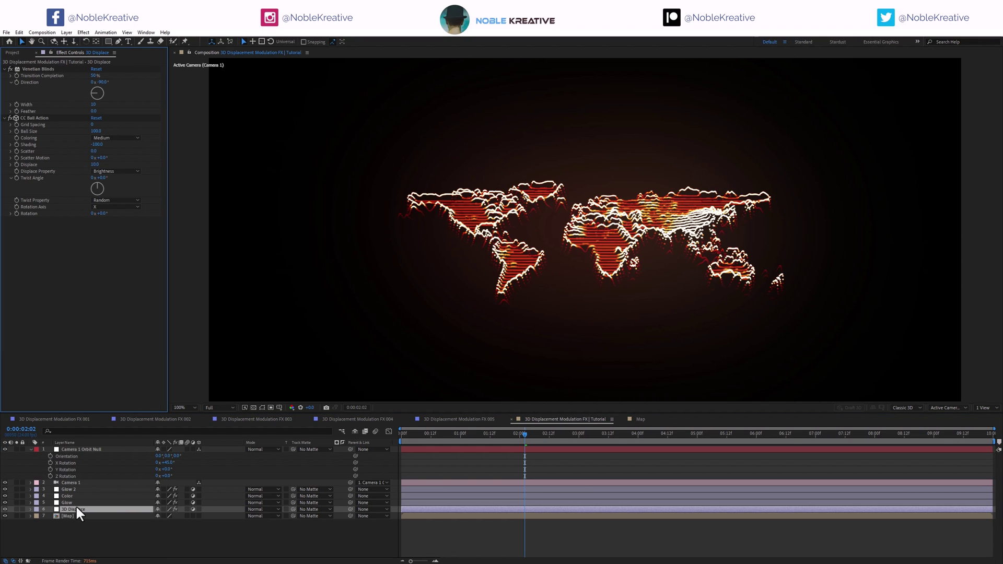
click(94, 227)
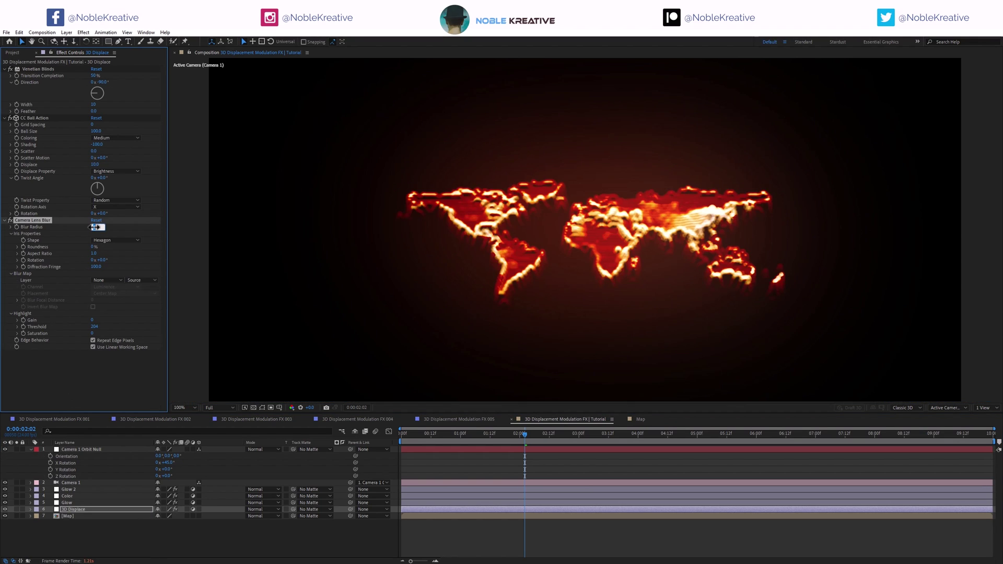
text(0.5)
key(Return)
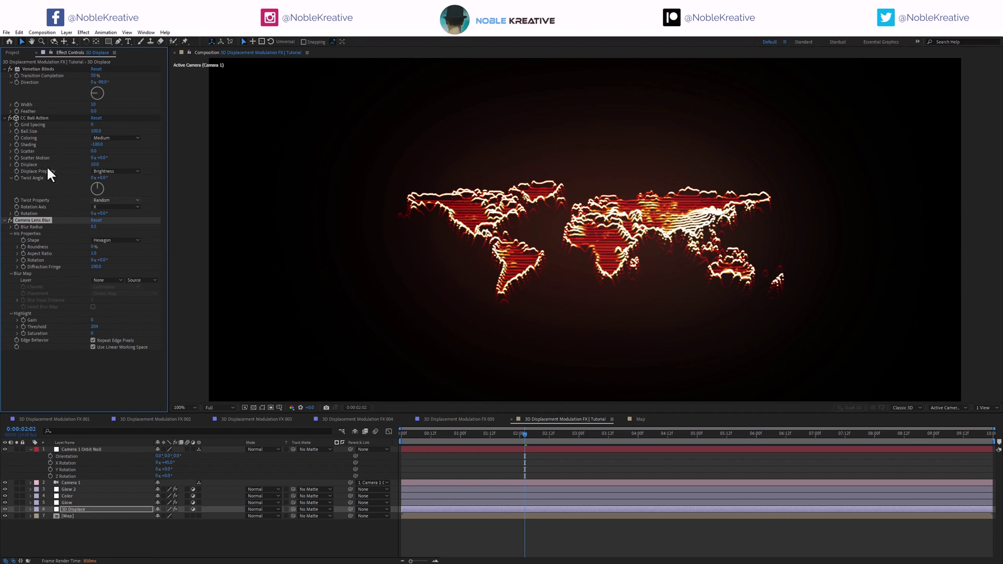
Try the Crisp and Smooth Coloring options of CC Ball Action on the 3D Displace layer.
click(115, 139)
click(124, 148)
click(116, 138)
click(118, 165)
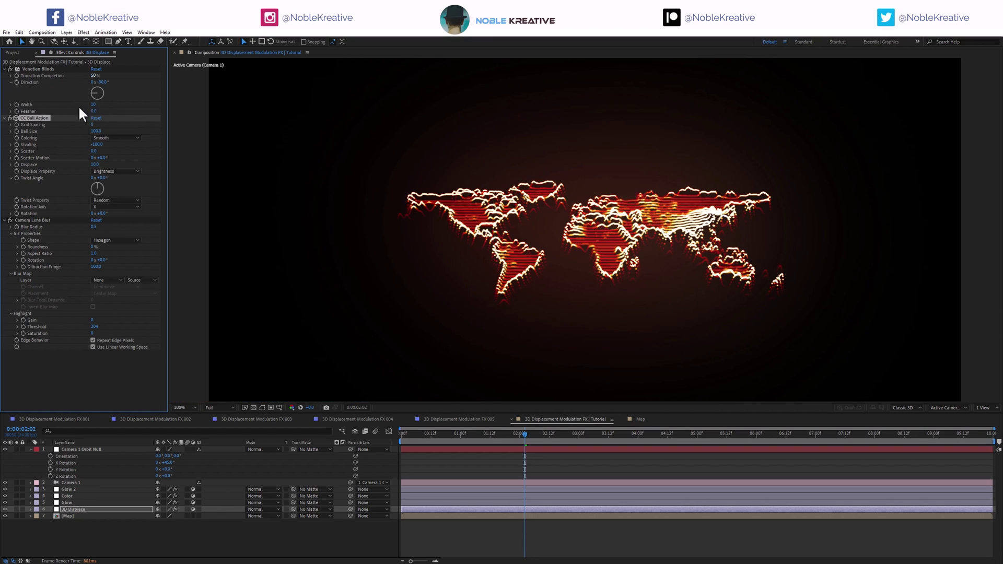
Reduce the Venetian Blinds Width on the 3D Displace layer and set CC Ball Action's Coloring to Crisp.
drag(94, 105, 101, 106)
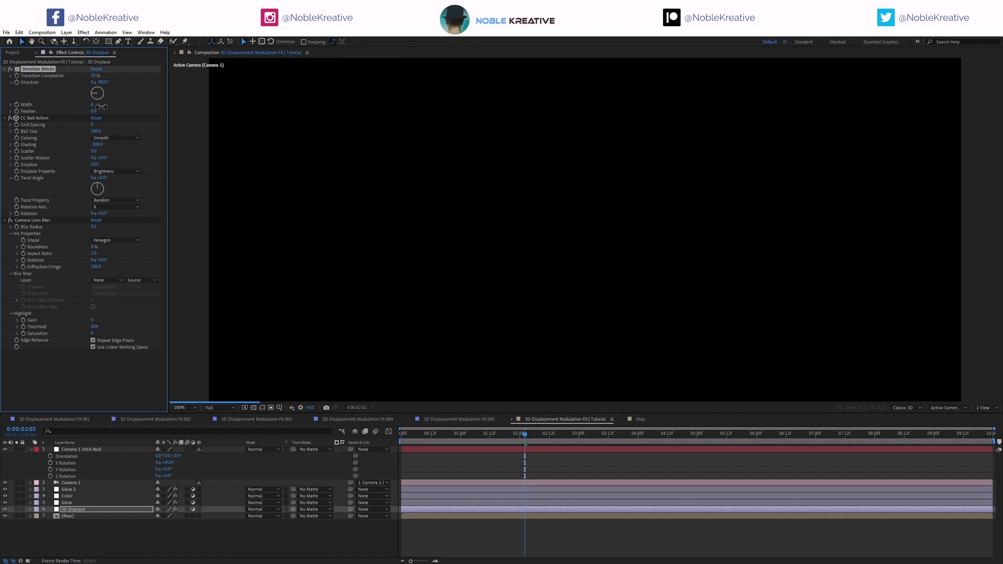
click(120, 138)
click(111, 146)
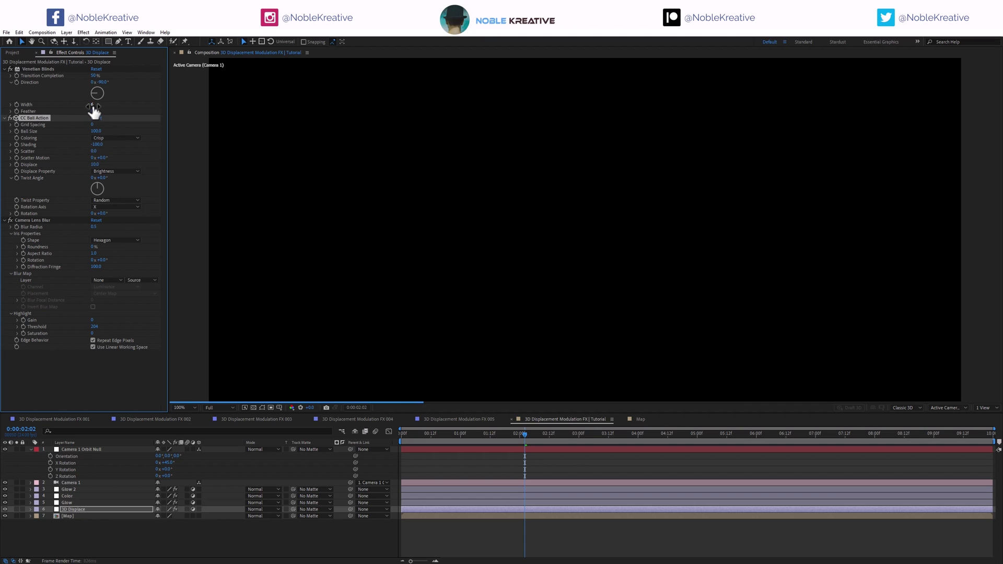
Try a Width of 2 in Venetian Blinds on the 3D Displace layer, and settle on Transition Completion 50% and Width 10.
drag(92, 105, 76, 105)
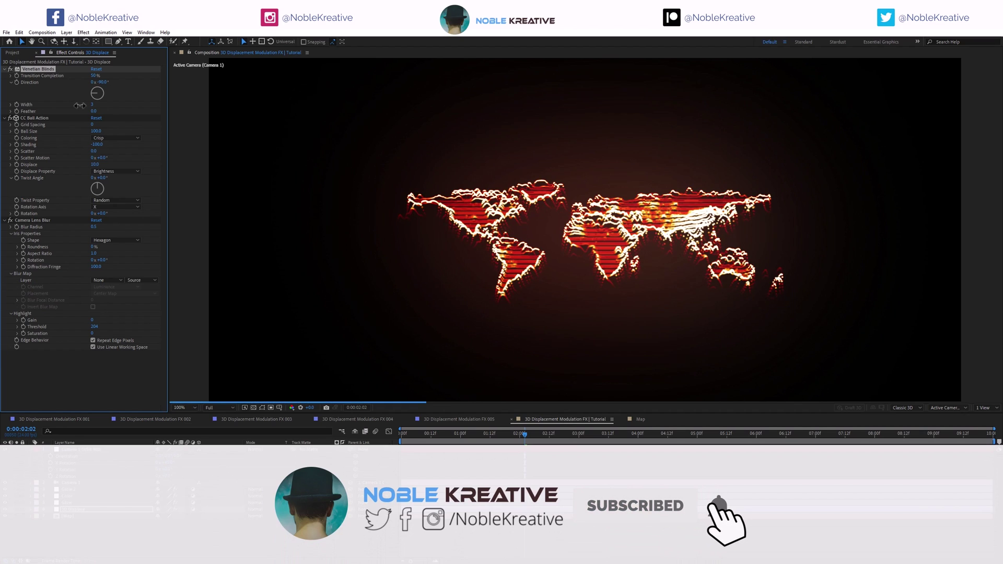
drag(95, 76, 115, 80)
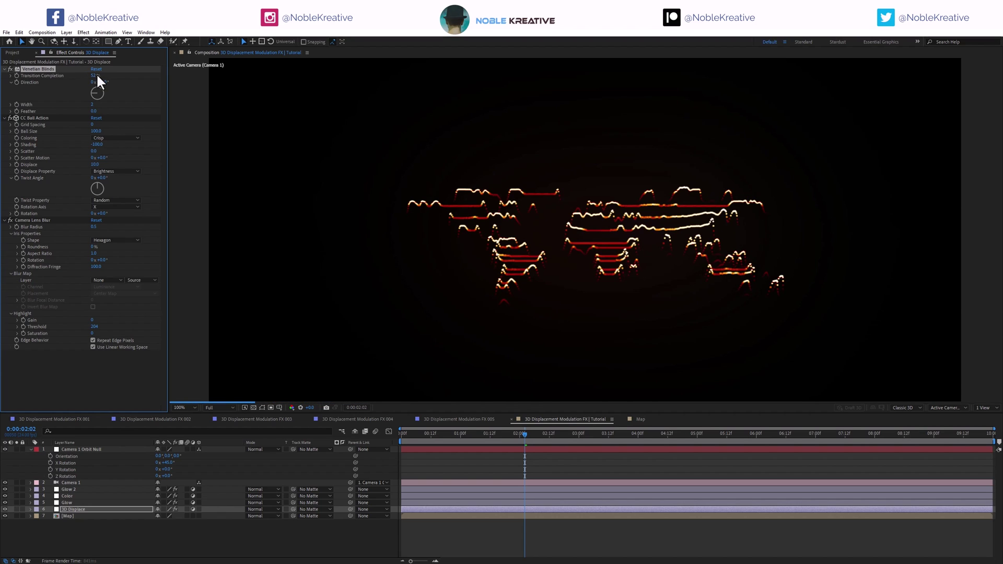
click(94, 76)
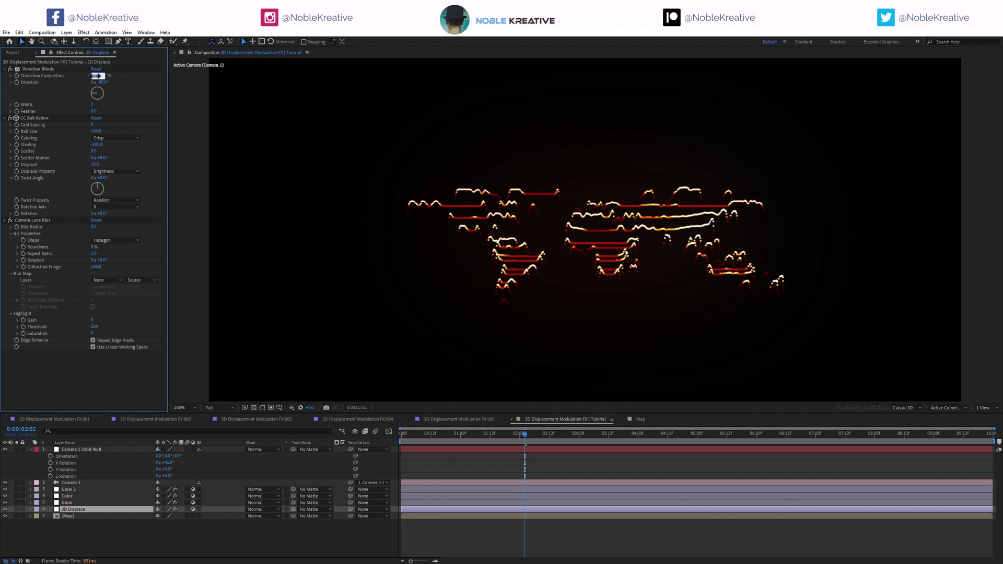
text(50)
key(Return)
click(93, 105)
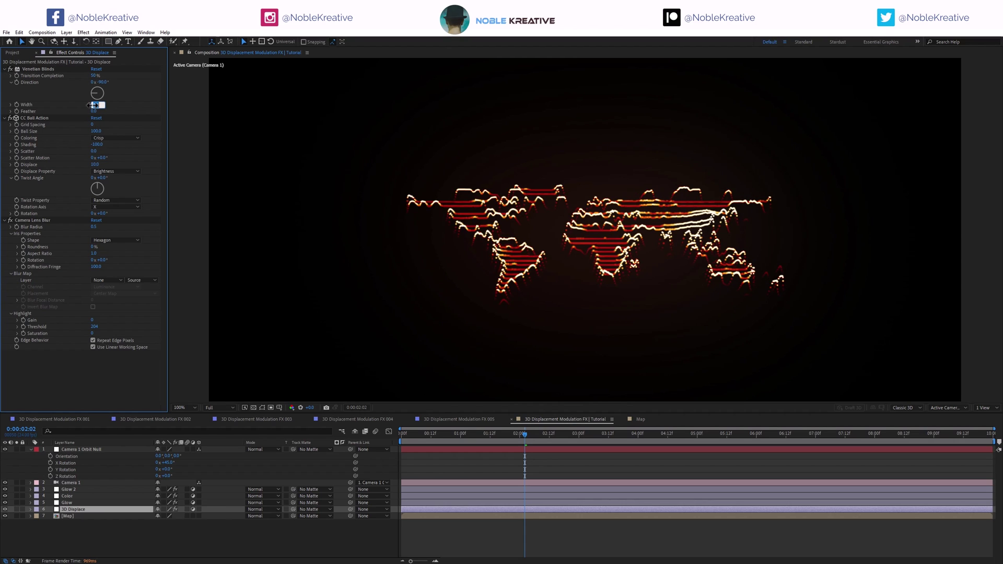
text(10)
key(Return)
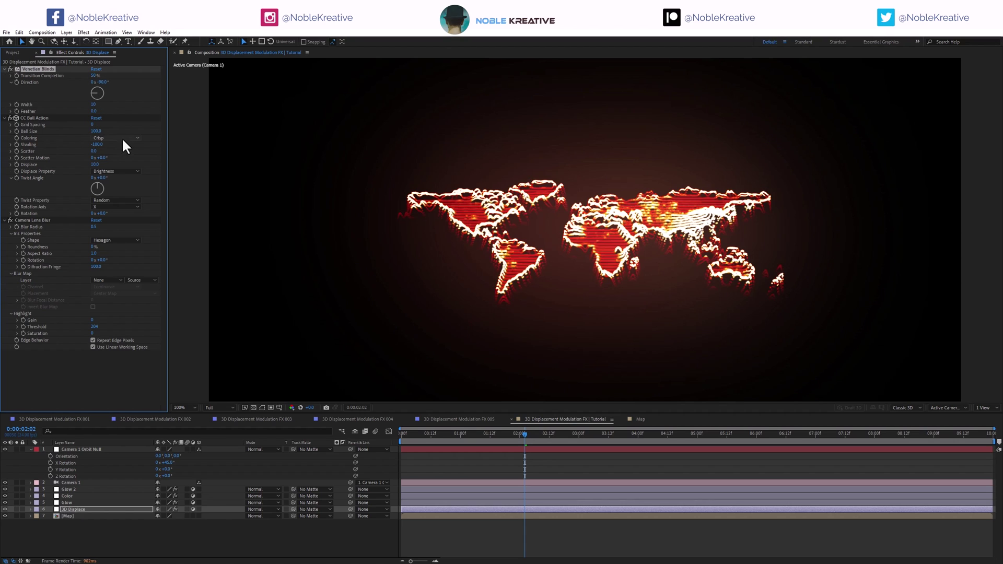
Set CC Ball Action's Coloring to Medium, try a Shading of 100, and settle on a Shading of 0.
click(113, 138)
click(123, 152)
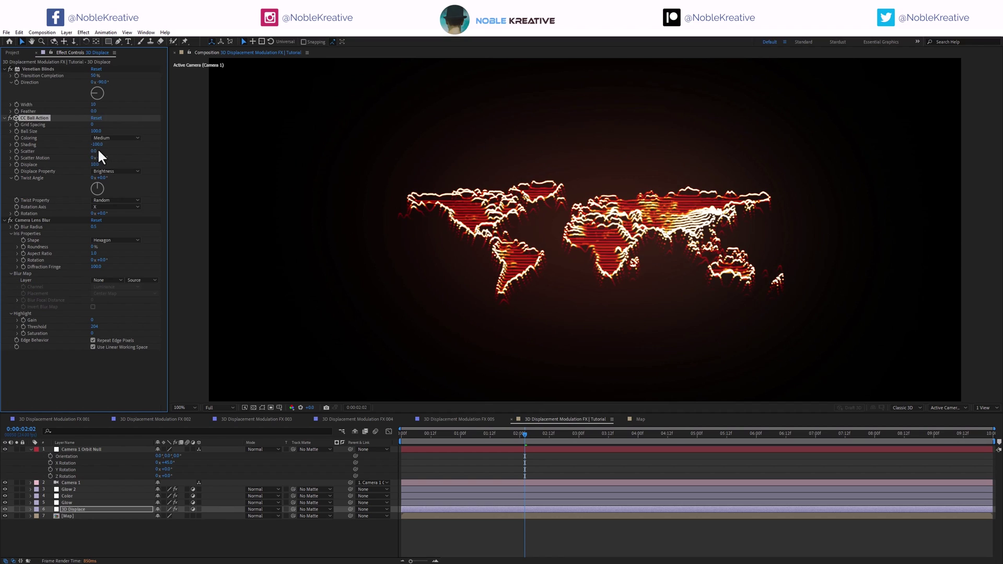
drag(96, 144, 319, 146)
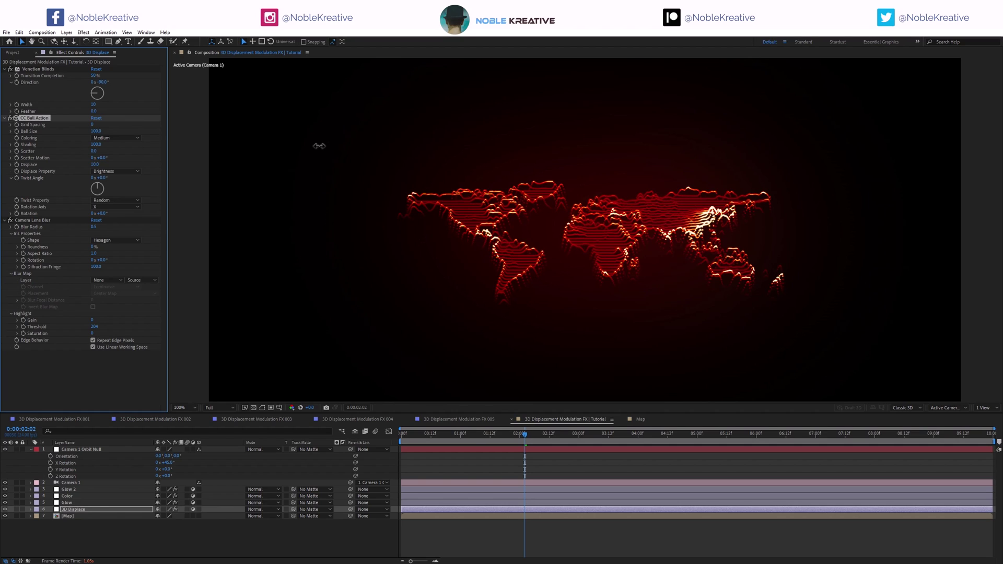
drag(319, 146, 95, 147)
click(98, 145)
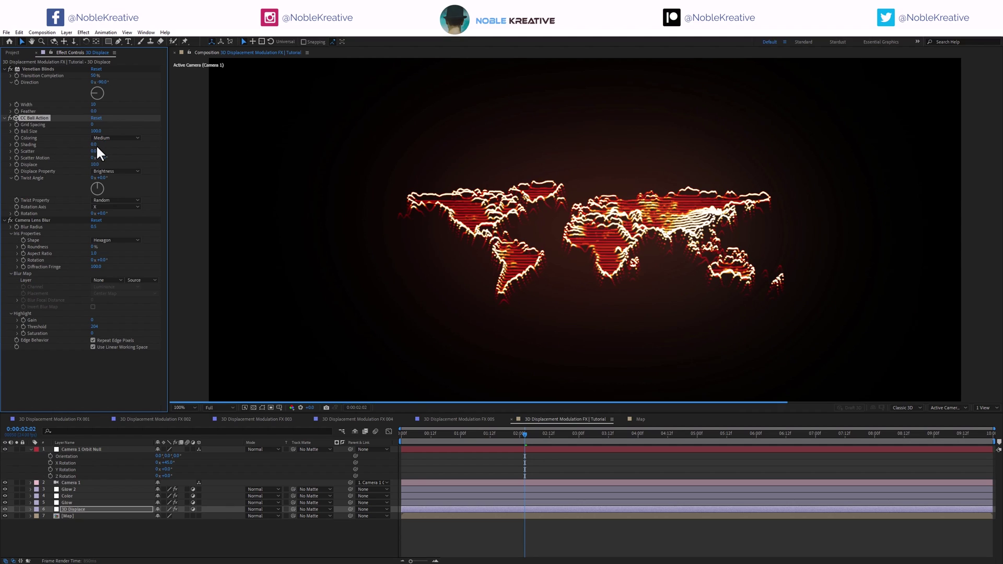
text(0)
key(Return)
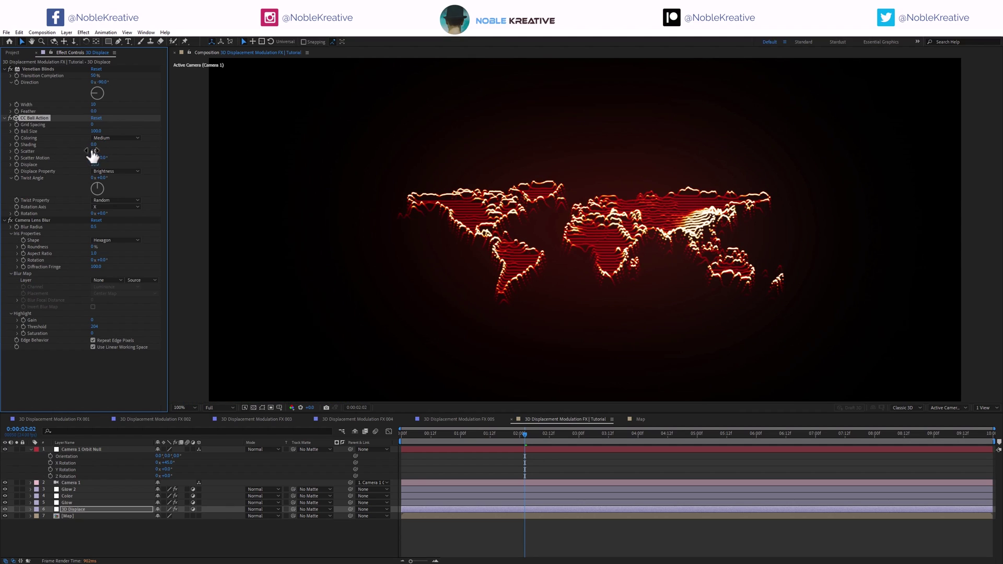
Try scattering the balls and a Displace of -10 in CC Ball Action on the 3D Displace layer, and restore both values.
drag(119, 153, 128, 155)
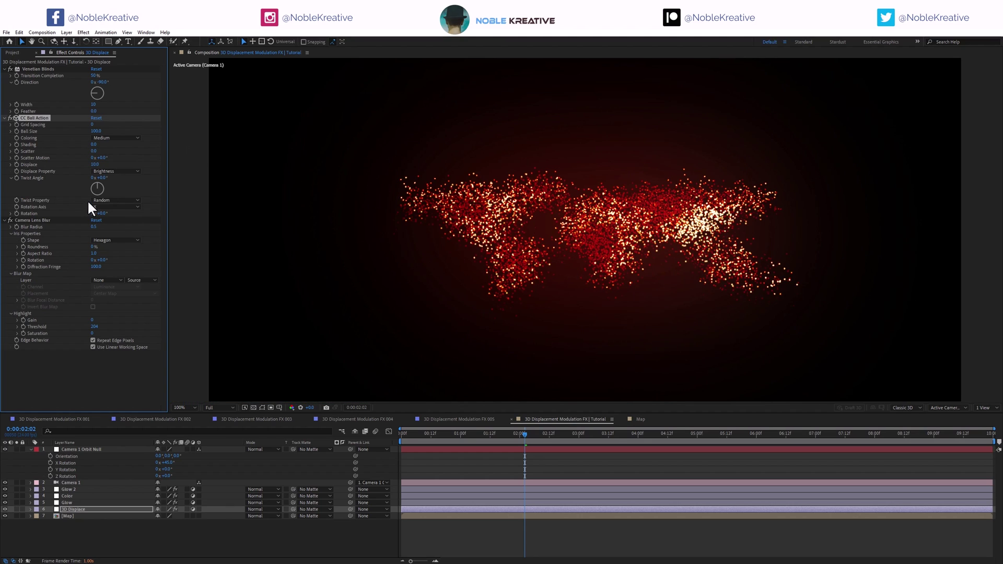
key(ctrl+z)
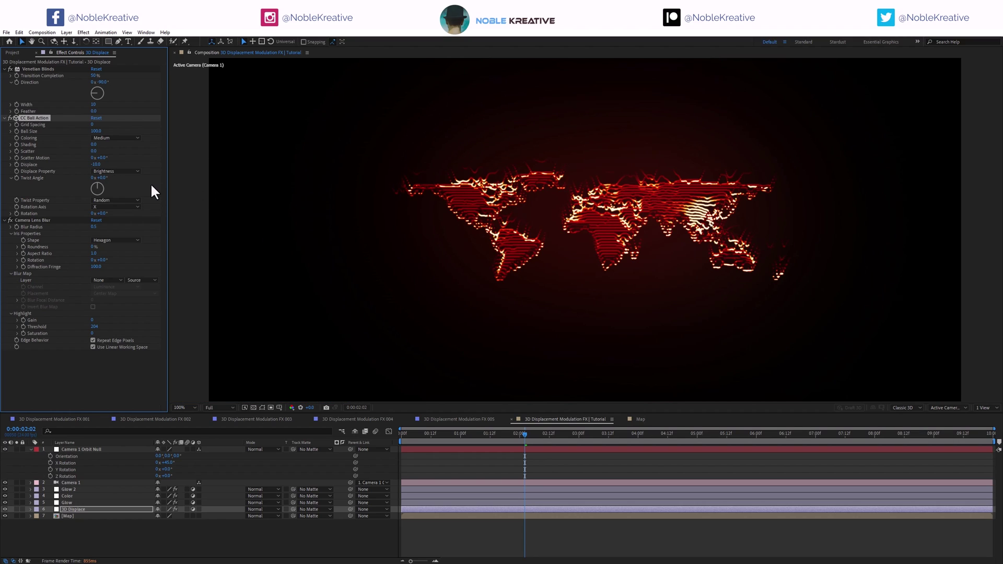
click(95, 165)
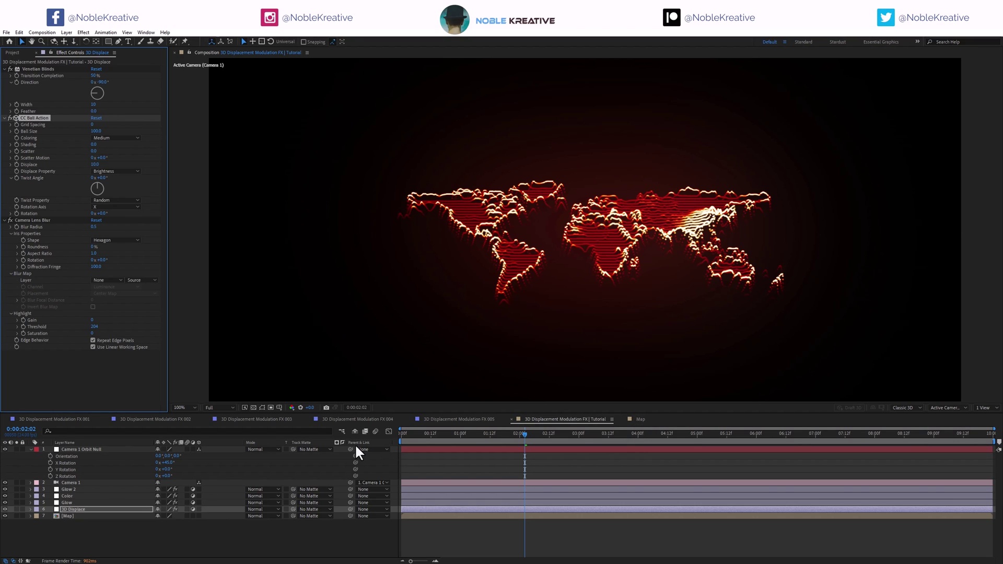
Scale the Map layer to 200% and pull the camera back to fit the whole map in the frame.
click(120, 515)
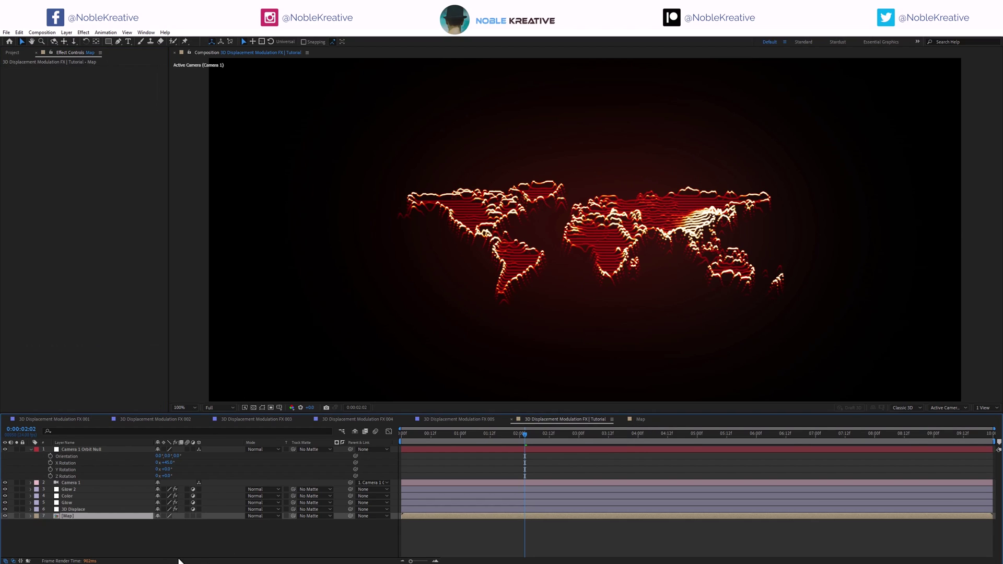
key(s)
click(180, 522)
text(200)
key(Return)
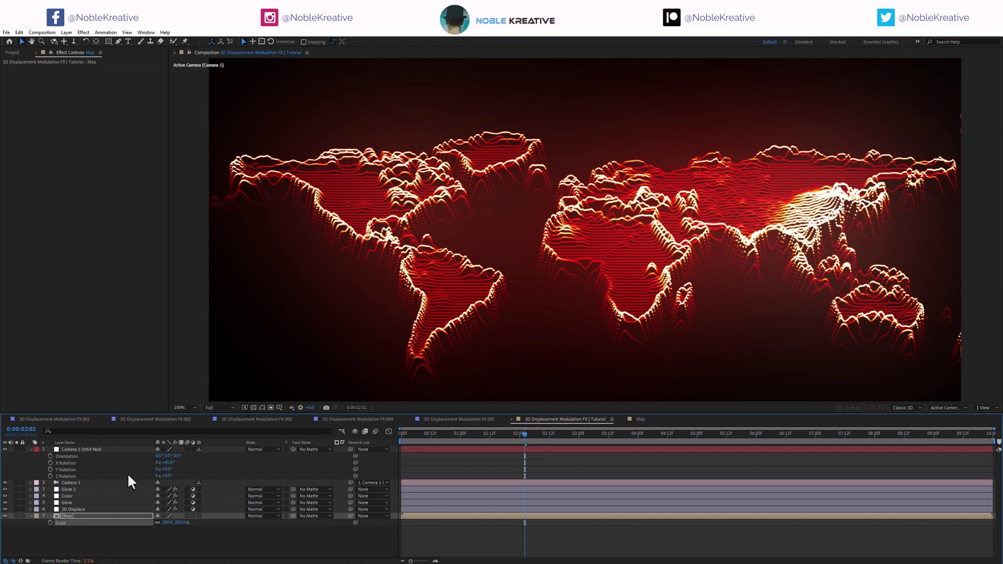
drag(585, 230, 584, 274)
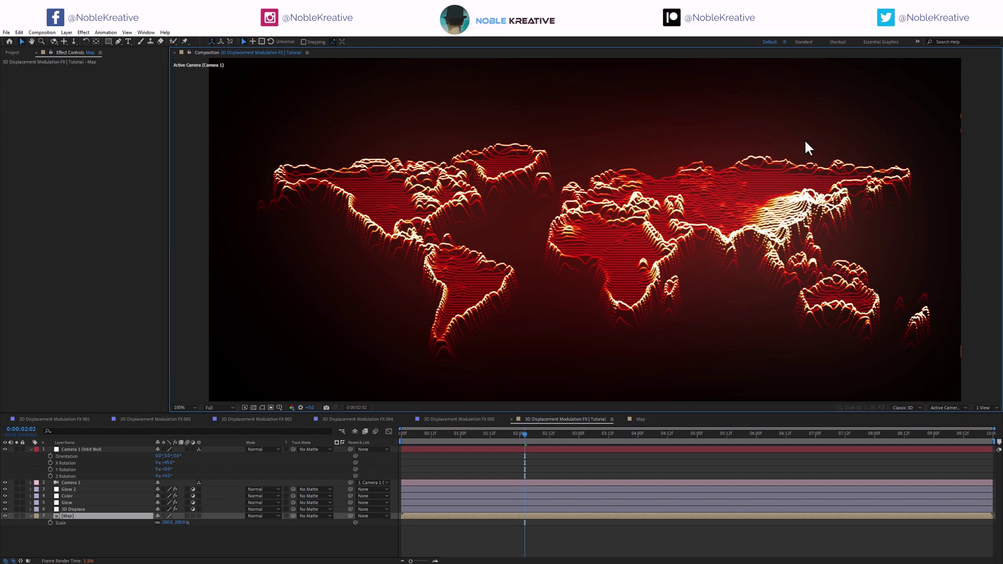
Add a new adjustment layer above Glow 2 and name it Look.
key(ctrl+alt+y)
key(Return)
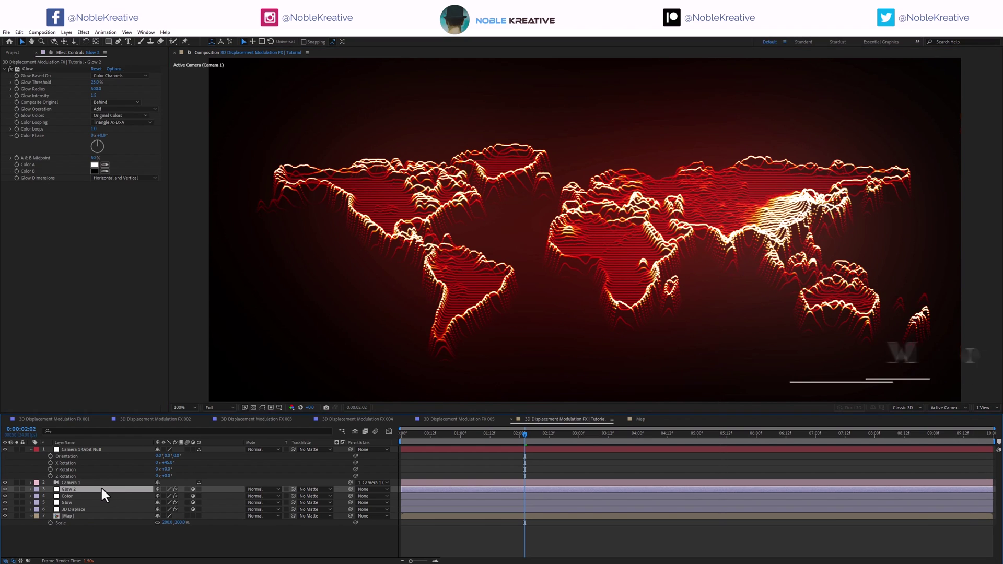
text(Look)
key(Return)
Apply the Transform effect to the Look layer and set its Scale to 105.
key(ctrl+space)
text(tr)
click(102, 490)
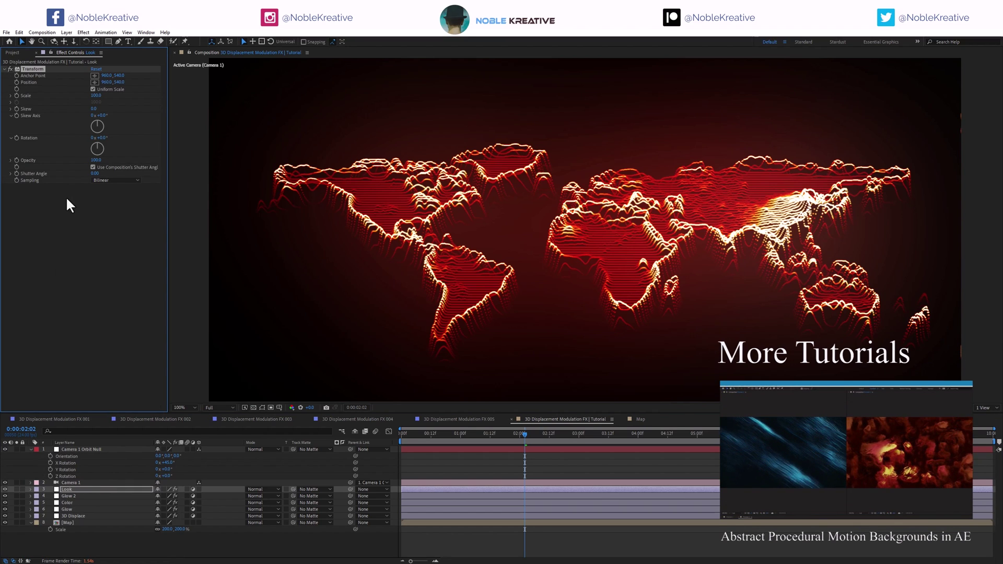
text(105)
key(Return)
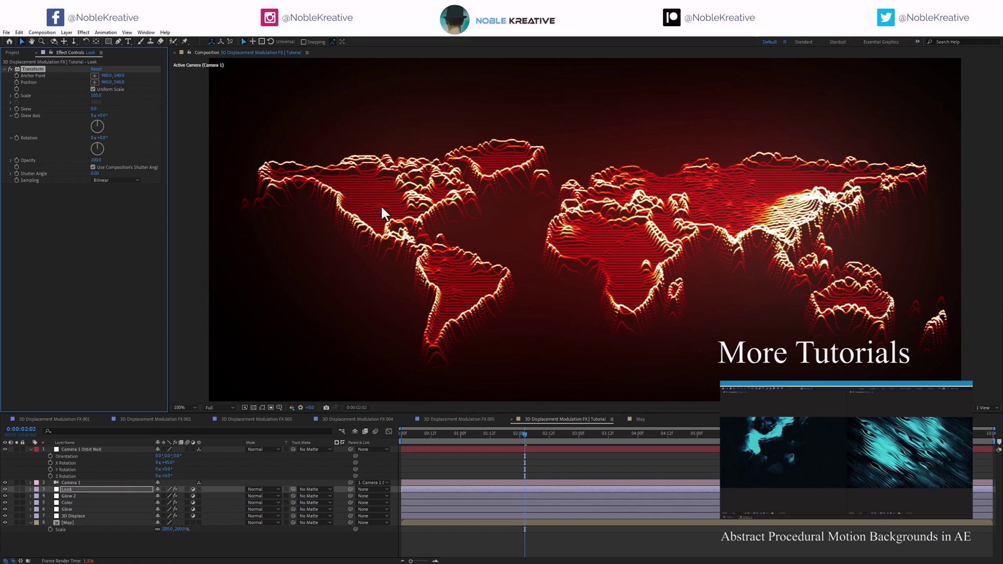
Apply Lumetri Color to the Look layer and choose the SL MATRIX BLUE creative look.
key(ctrl+space)
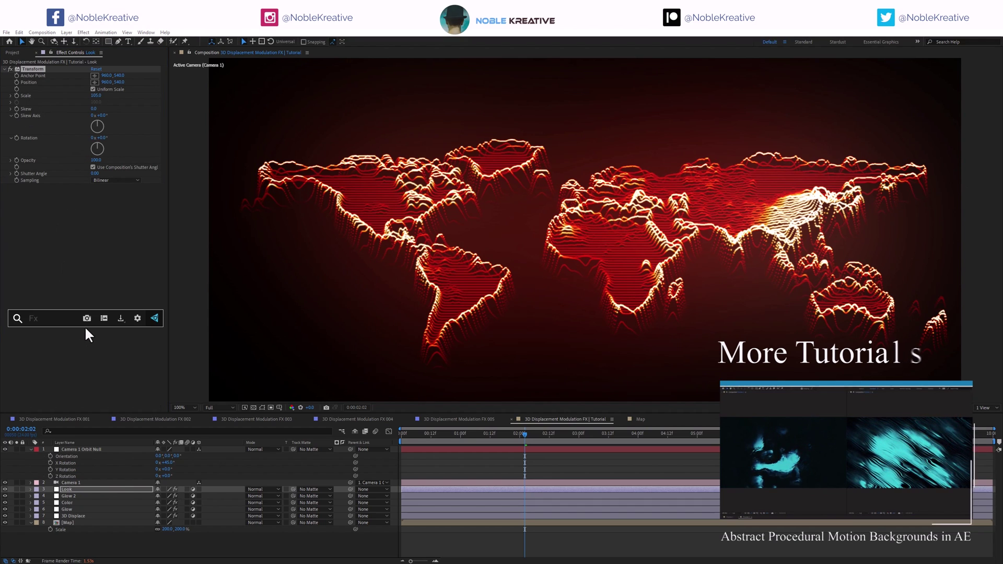
text(lum)
key(Down)
key(Return)
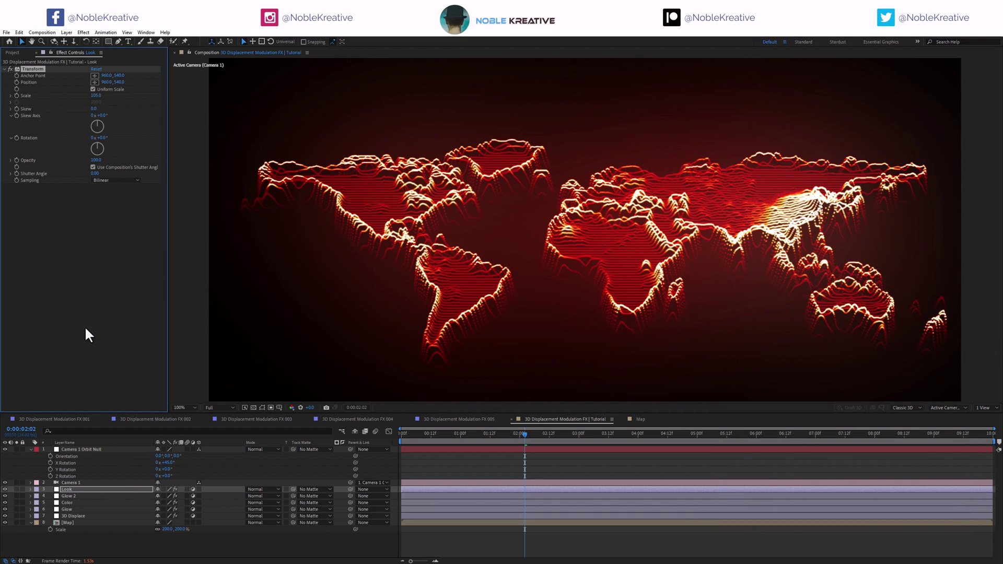
click(11, 200)
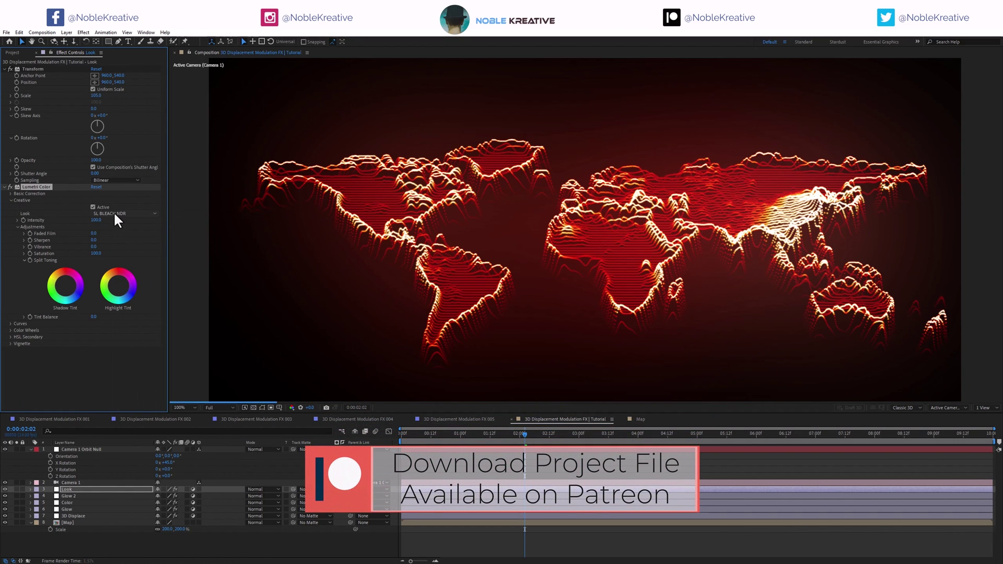
click(115, 213)
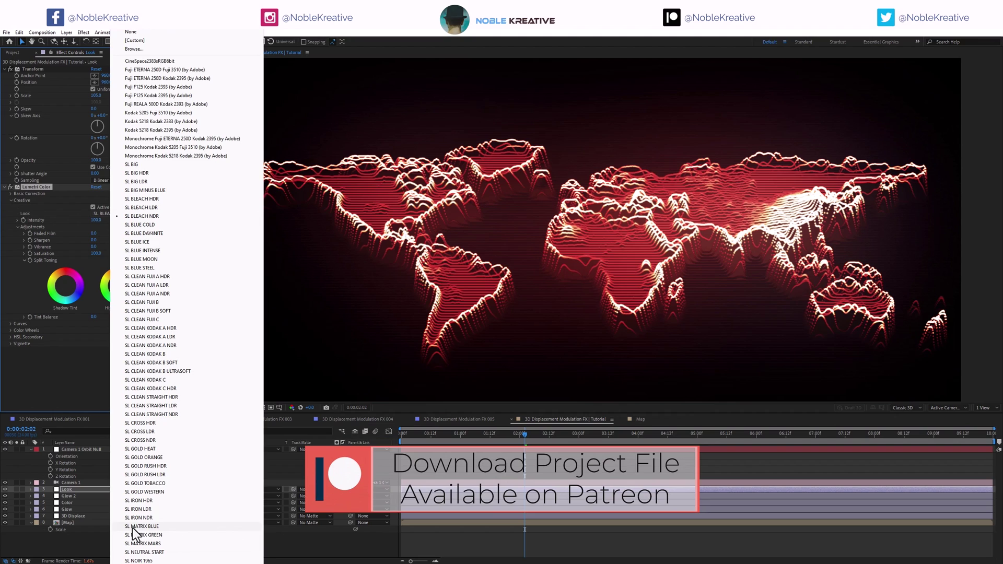
click(133, 527)
click(142, 523)
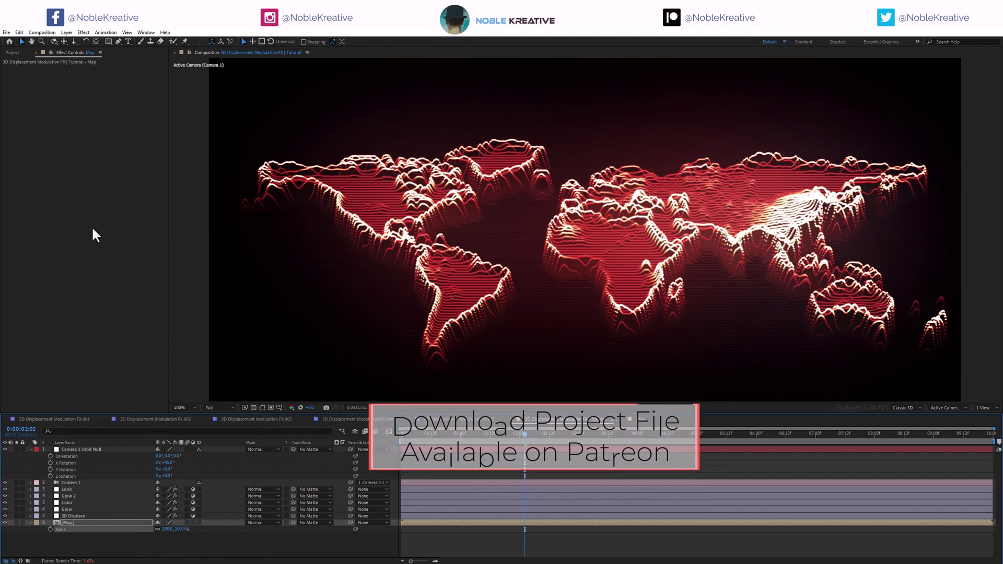
Apply the Sharpen effect to the Look layer with a low Sharpen Amount.
click(76, 489)
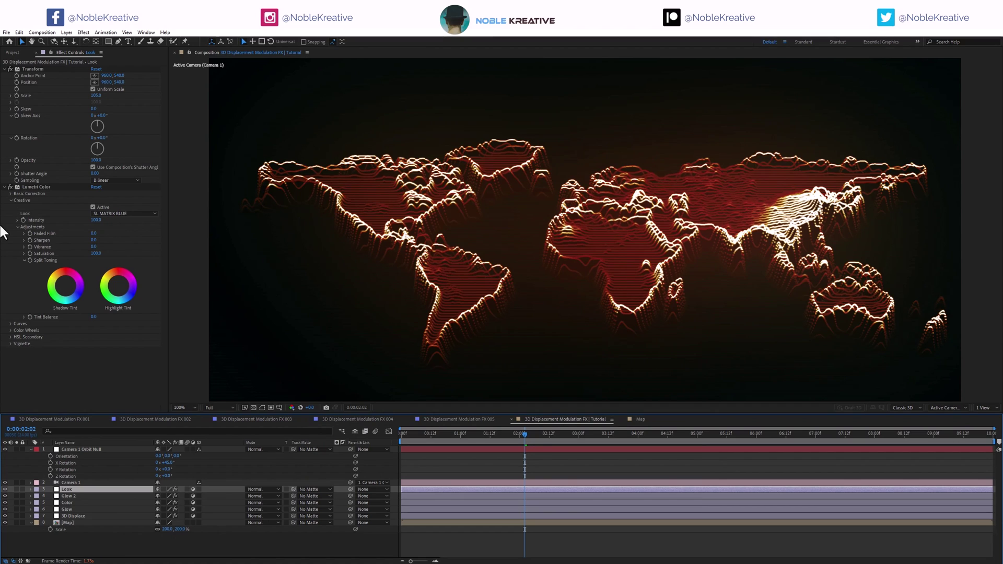
key(ctrl+space)
text(shar)
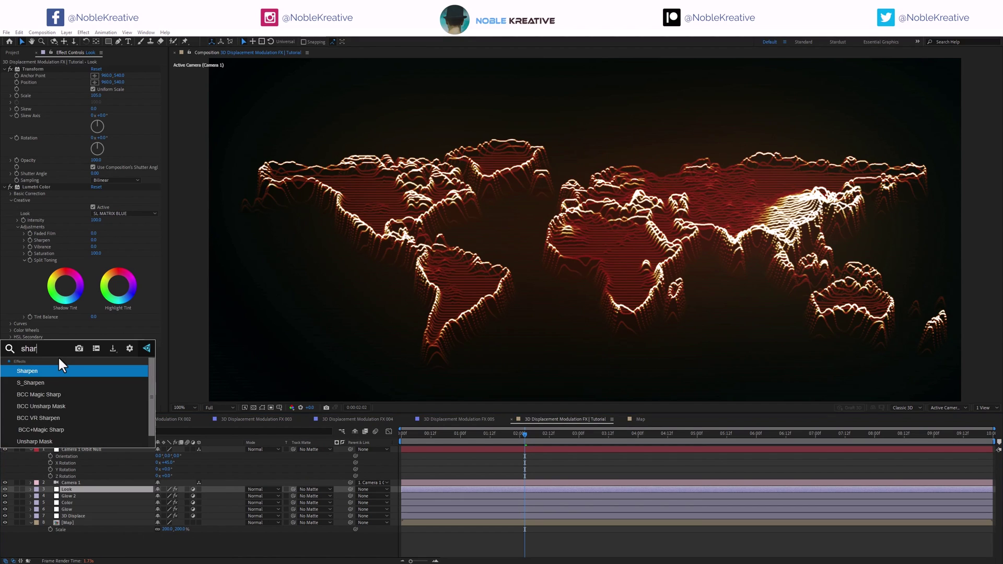
key(Return)
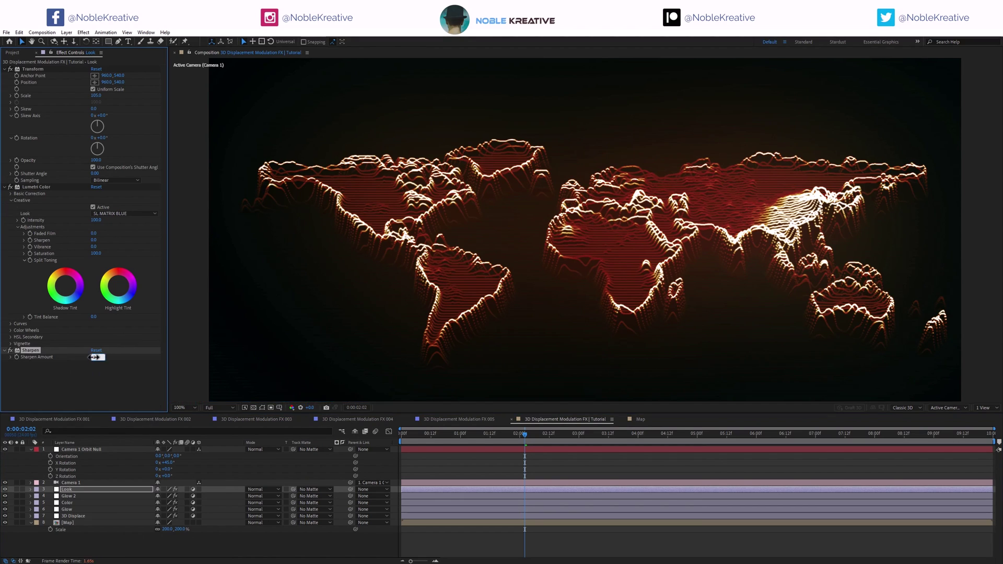
Apply the Noise effect to the Look layer with an Amount of Noise of 5%.
click(102, 490)
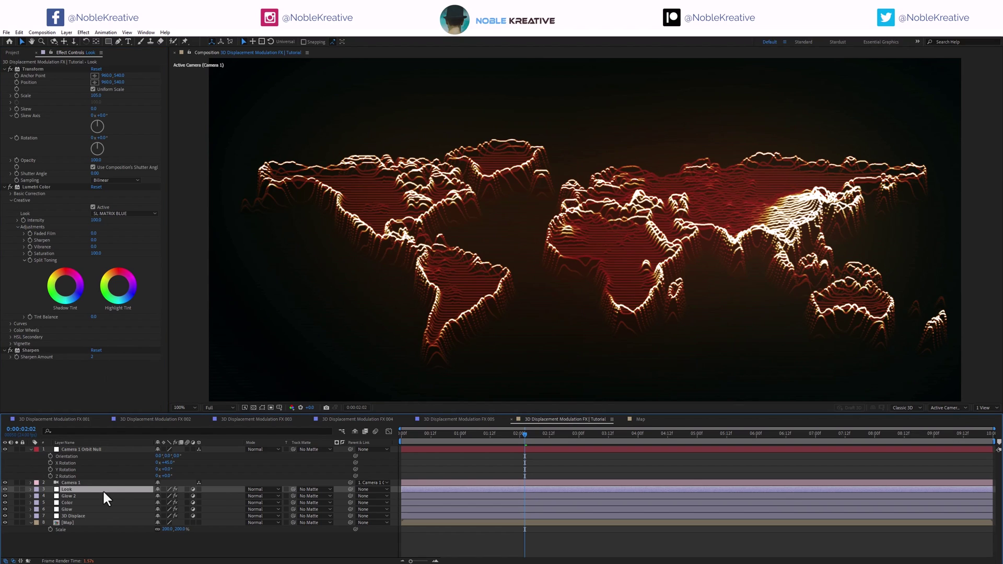
key(ctrl+space)
text(noise)
key(Return)
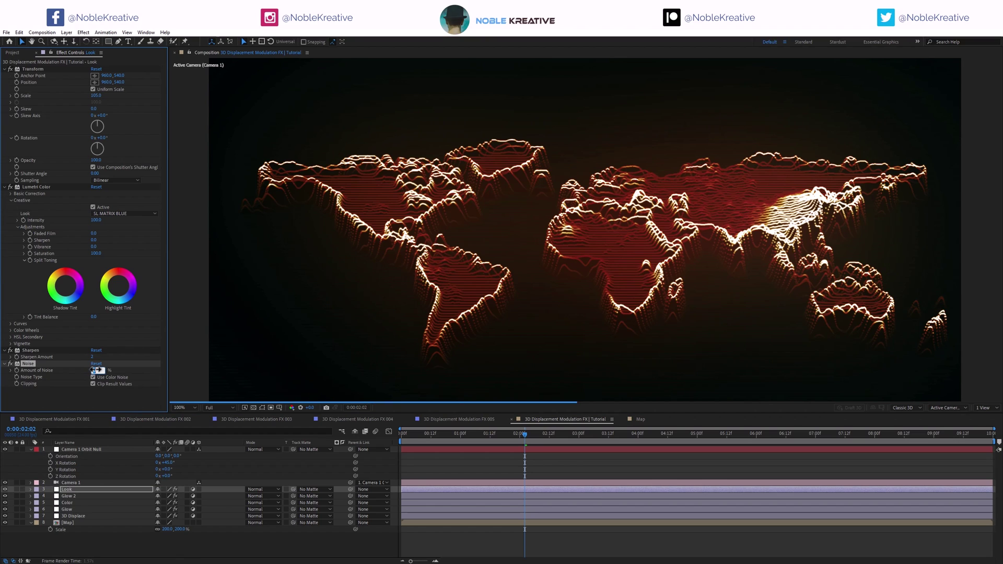
drag(95, 369, 100, 369)
Keyframe the Camera 1 Orbit Null's X Rotation from 0° at the first frame to 45° at about 5 seconds, with Easy Ease.
key(Home)
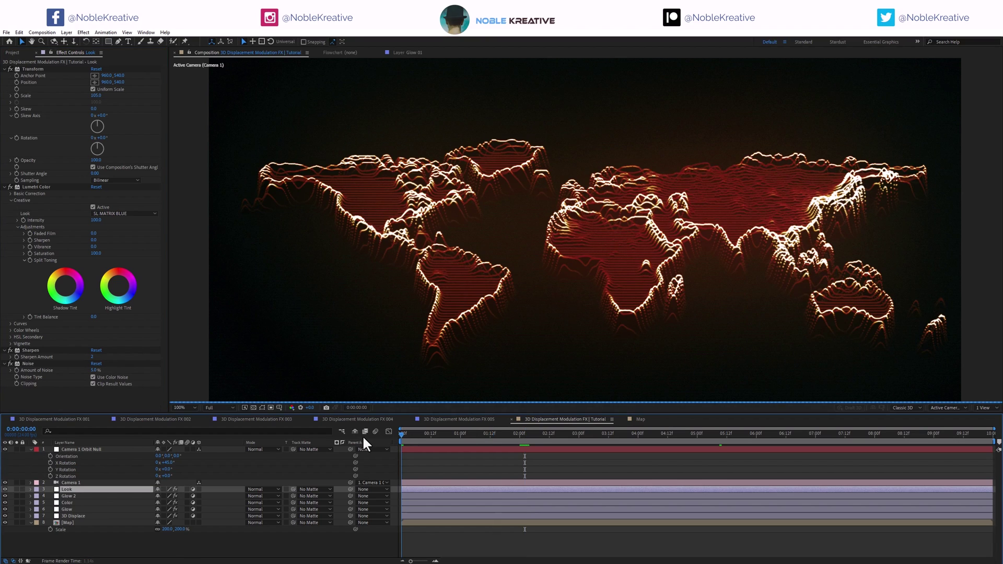
click(50, 462)
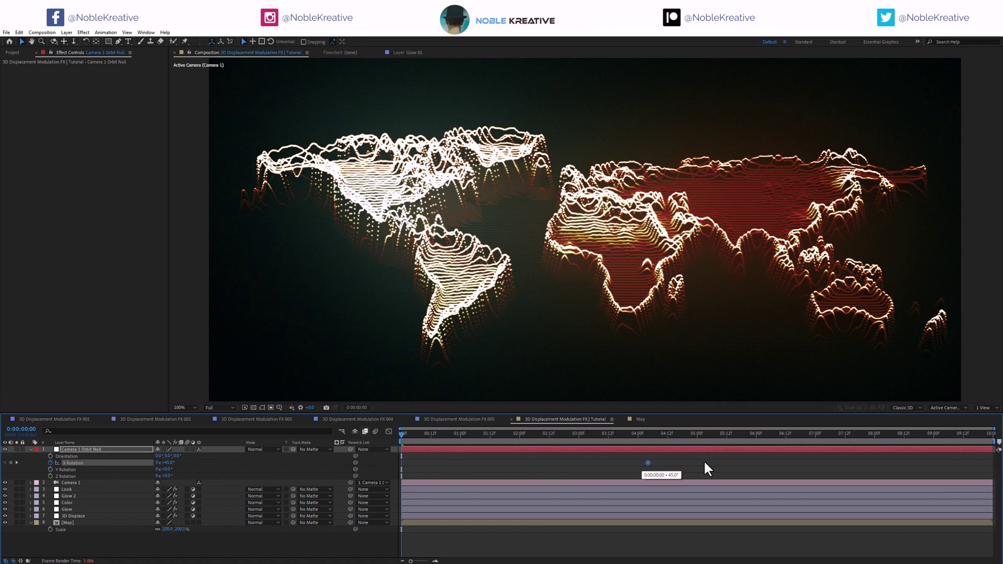
drag(700, 462, 700, 462)
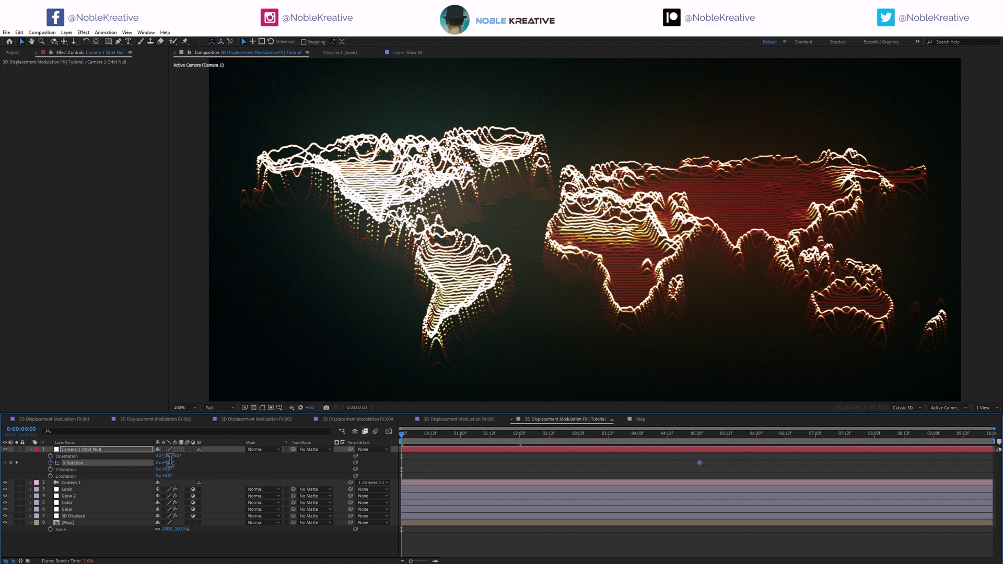
key(Return)
drag(711, 459, 351, 474)
key(F9)
click(426, 459)
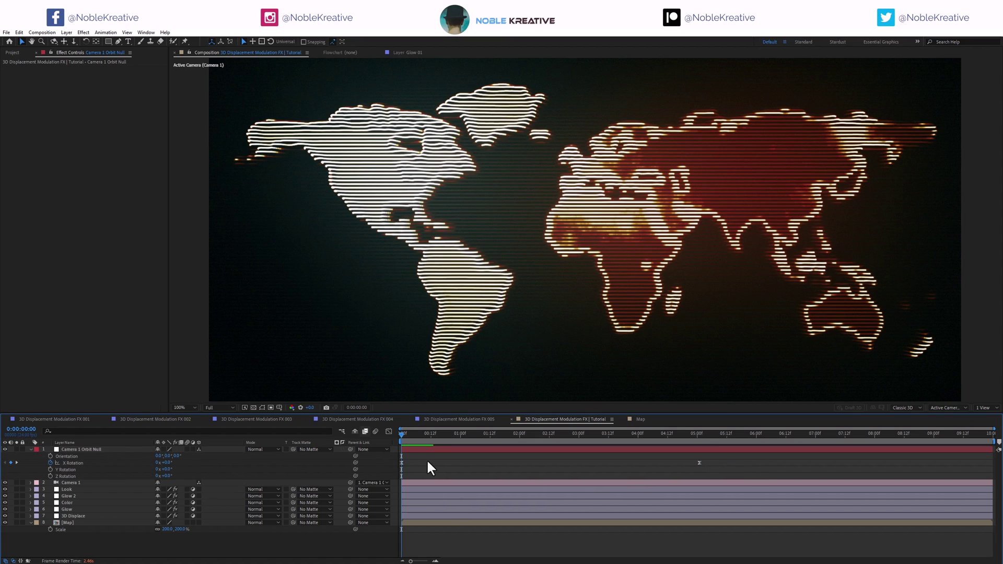
Preview the camera tilt animation, scrub through its opening frames, and open the Map composition.
key(space)
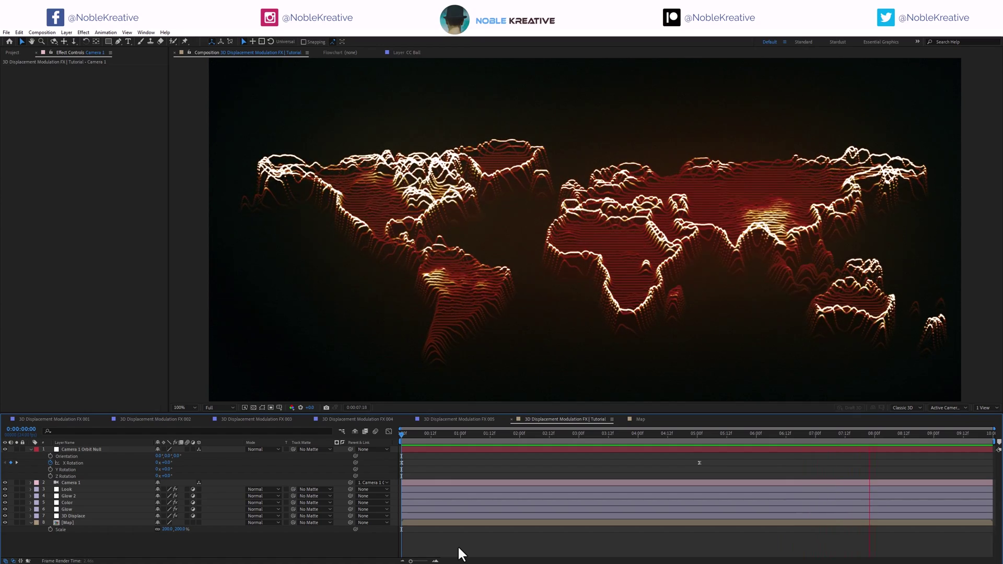
drag(459, 433, 412, 436)
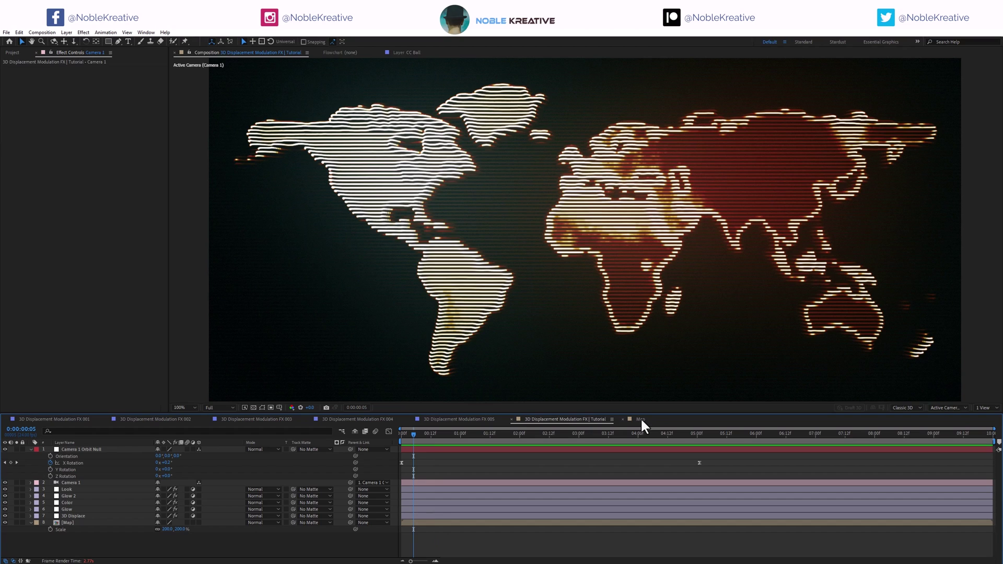
click(640, 419)
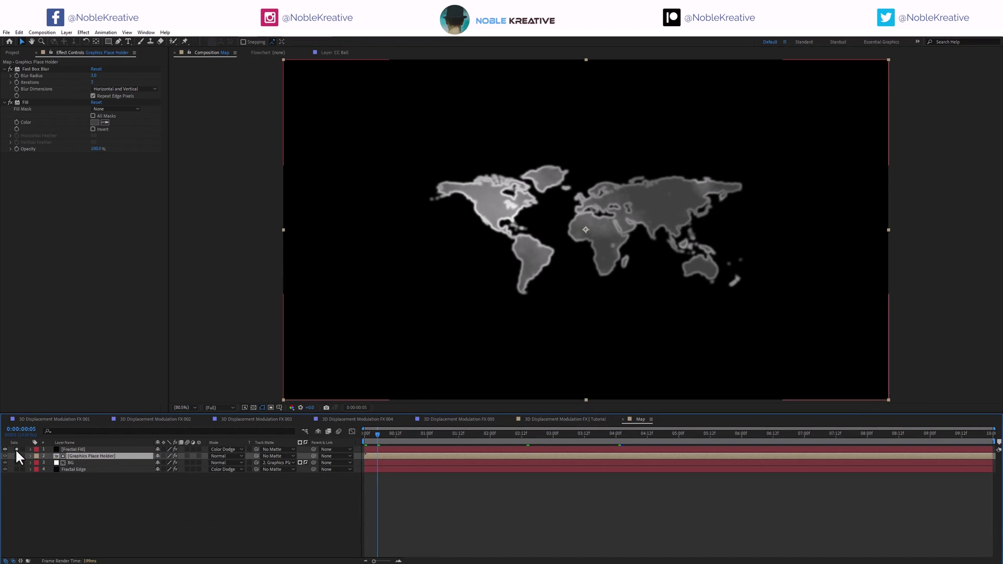
Solo the Fractal Fill layer in Map and check its displaced look at several times in the tutorial composition, returning to Map.
click(16, 449)
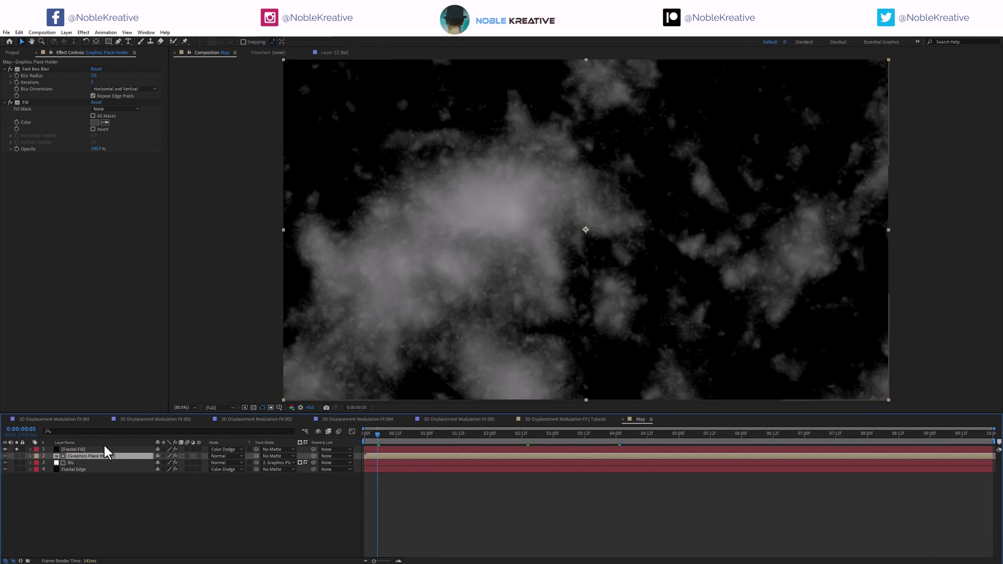
click(569, 418)
click(551, 434)
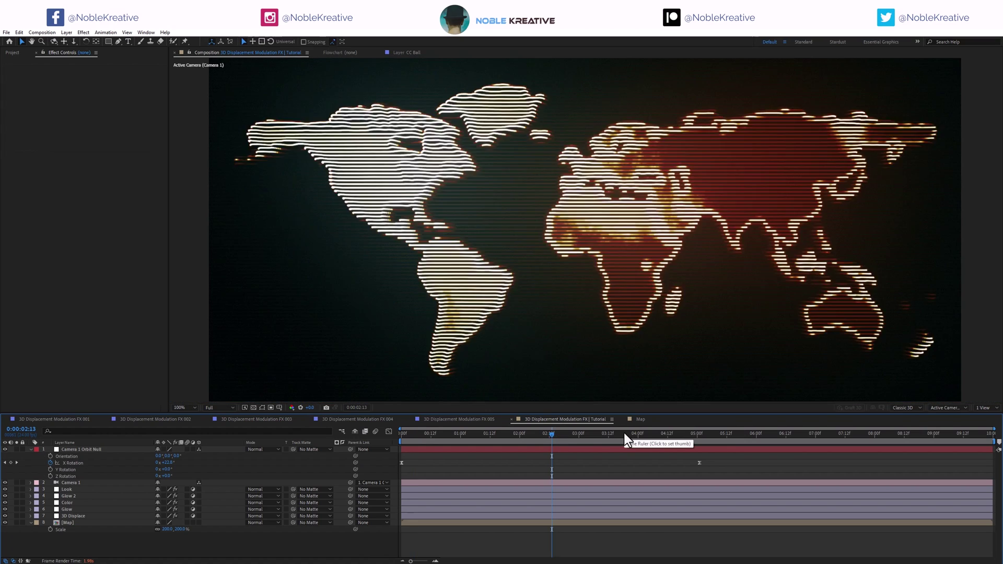
click(622, 433)
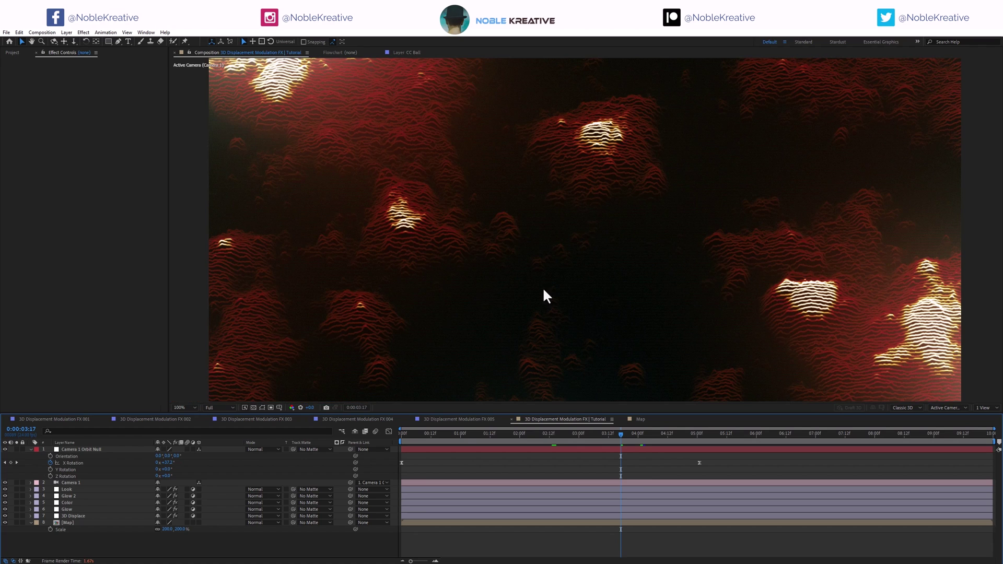
click(640, 419)
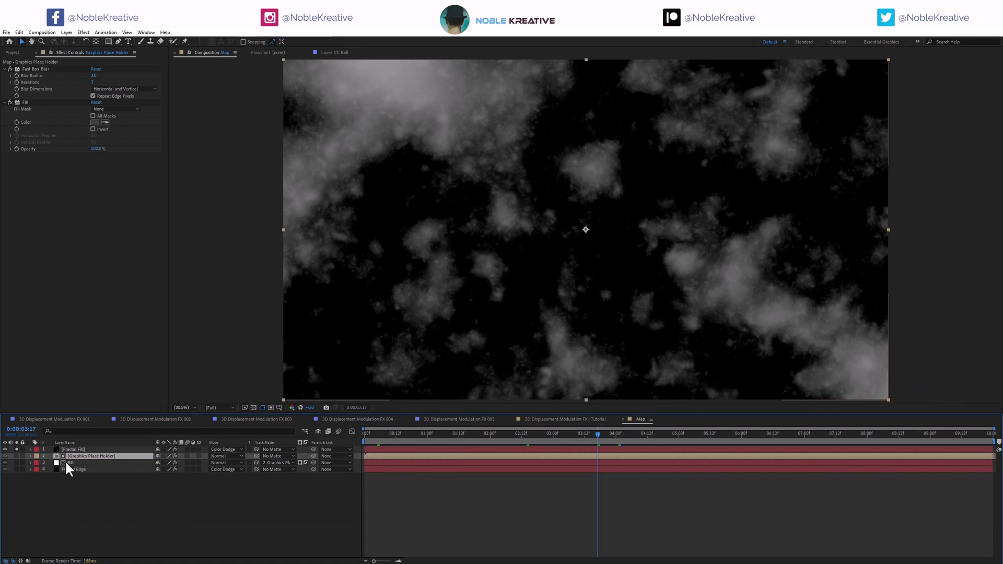
In the Graphics Place Holder composition, add wifi.png, hide the world-map layer, and apply the Fill effect to wifi.png.
double_click(70, 454)
right_click(73, 474)
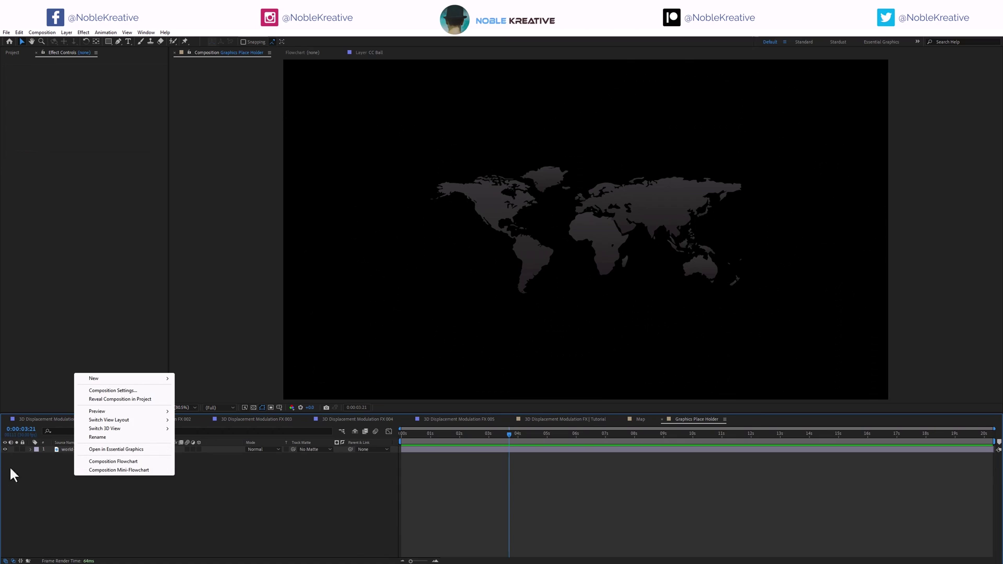
click(12, 52)
drag(55, 196, 70, 473)
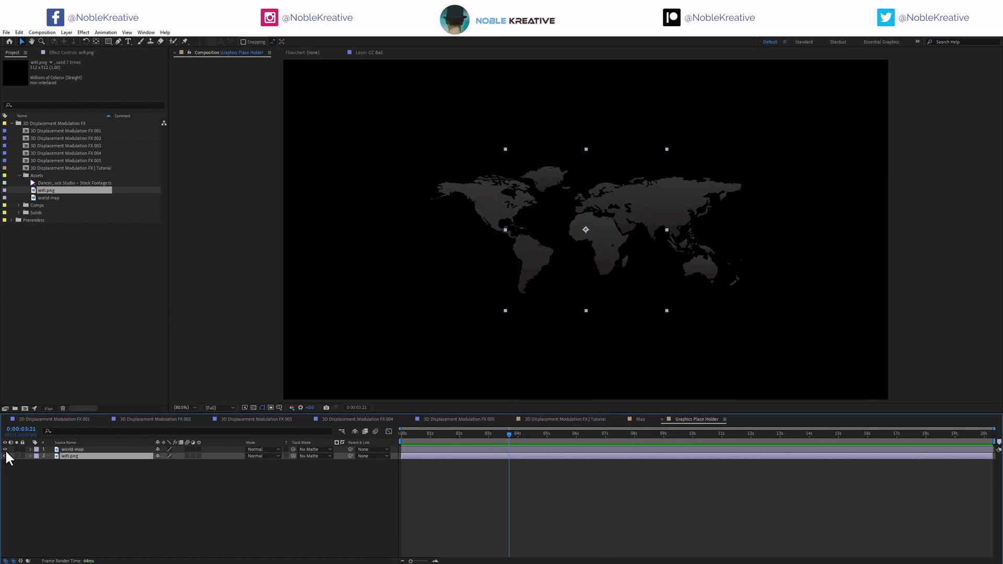
key(ctrl+space)
text(fill)
key(Return)
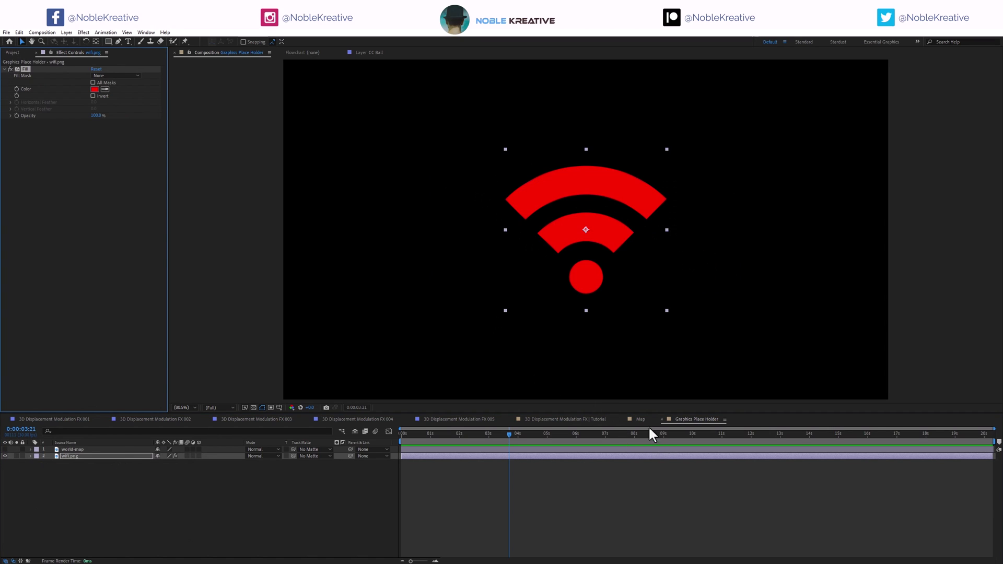
Turn off solo on the Fractal Fill layer in Map and view the result in the tutorial composition.
click(640, 419)
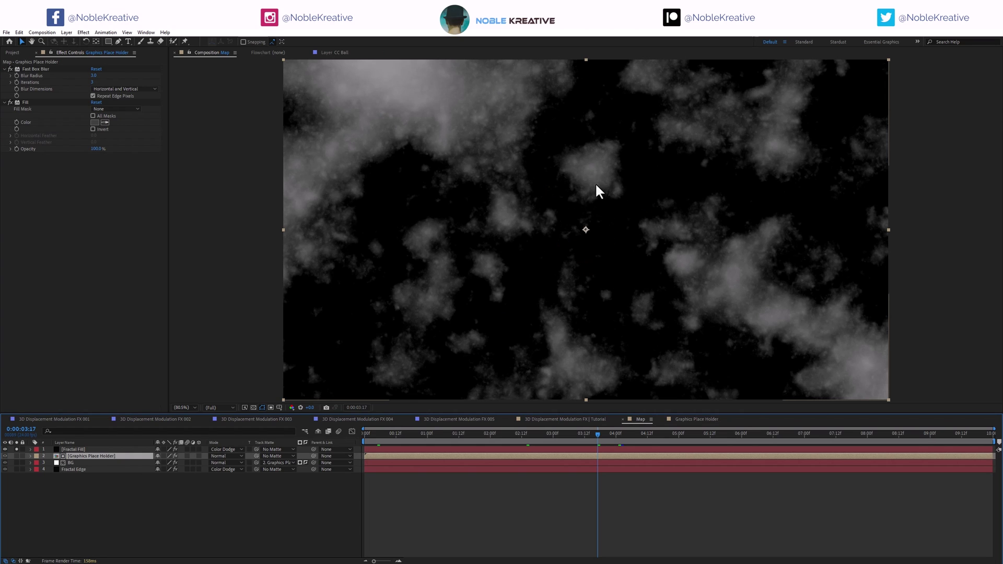
click(17, 450)
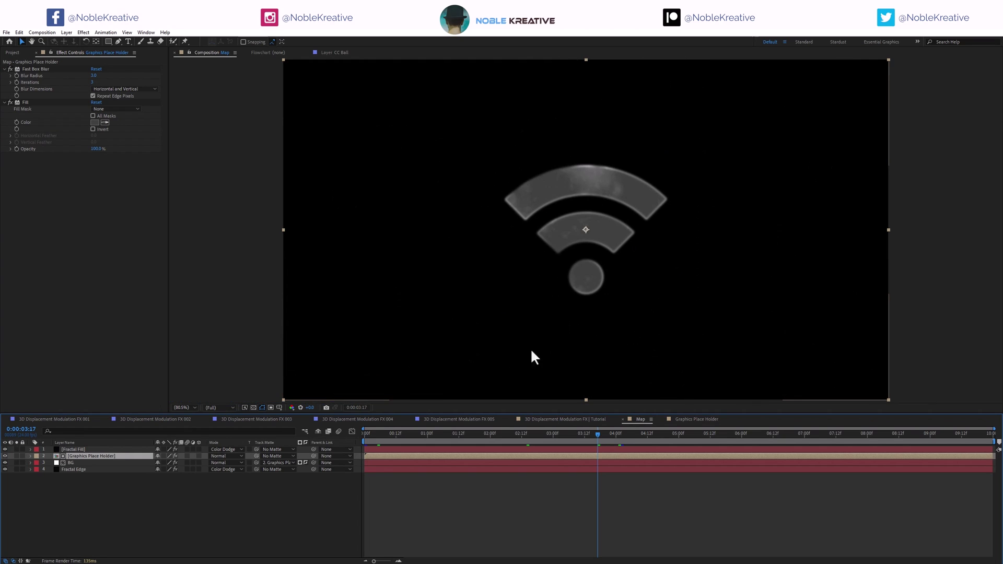
click(584, 418)
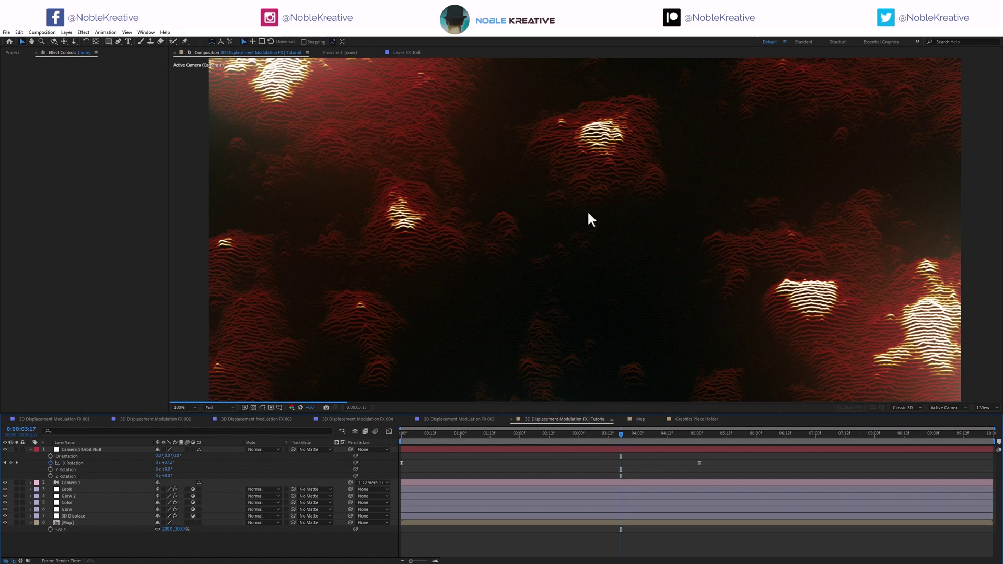
Set the Colorama Output Cycle preset palette on the Color layer to Ramp Green.
click(69, 488)
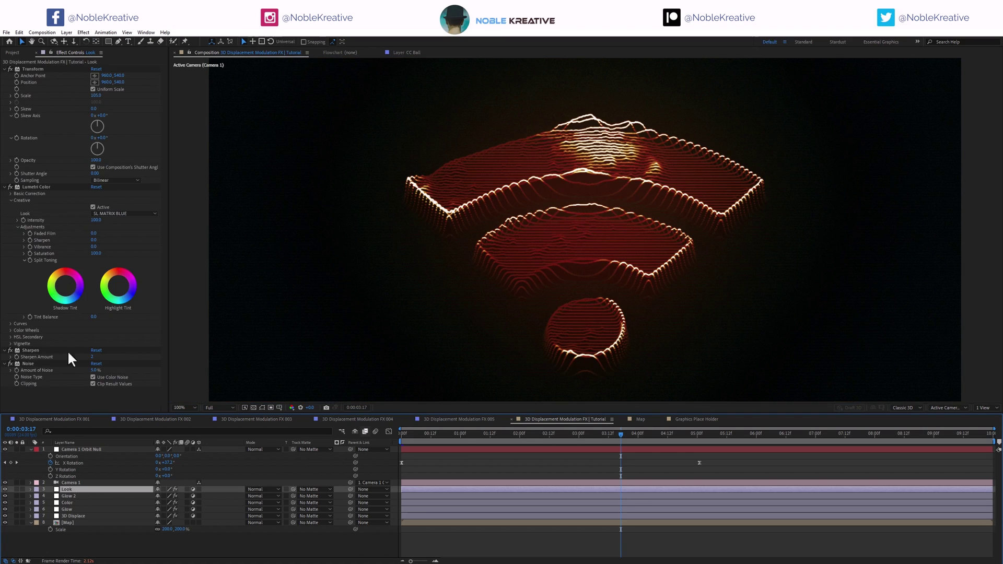
click(80, 502)
click(120, 138)
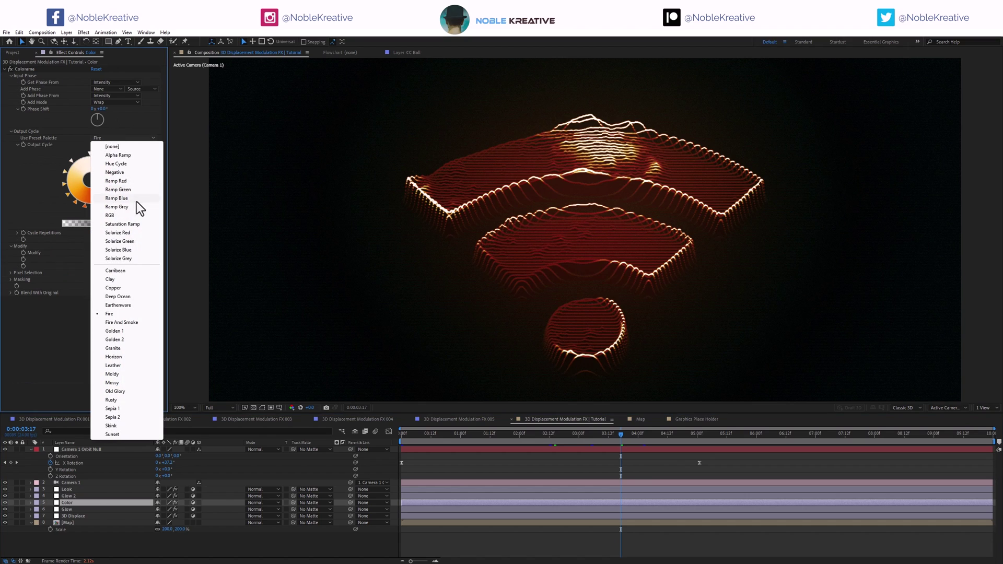
click(118, 190)
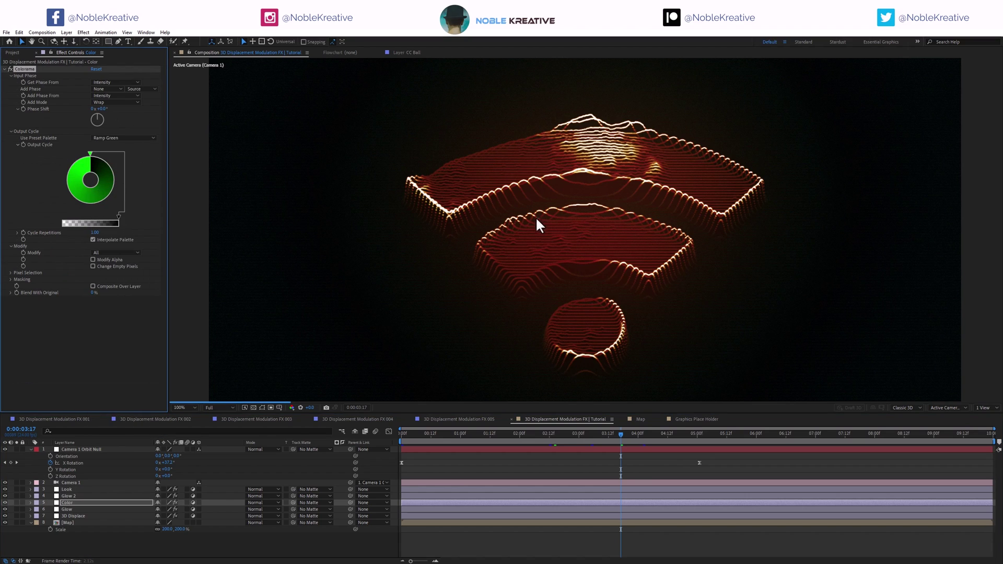
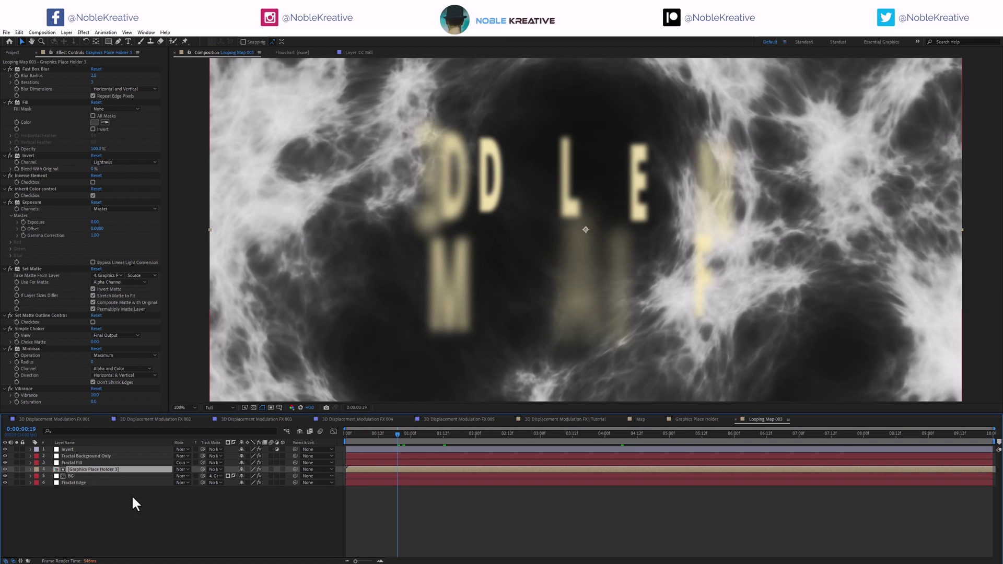
Open the 3D Displacement Modulation FX 003 composition in Essential Graphics, widen the controls area, and hide the composition's .mov layer.
key(Tab)
click(141, 520)
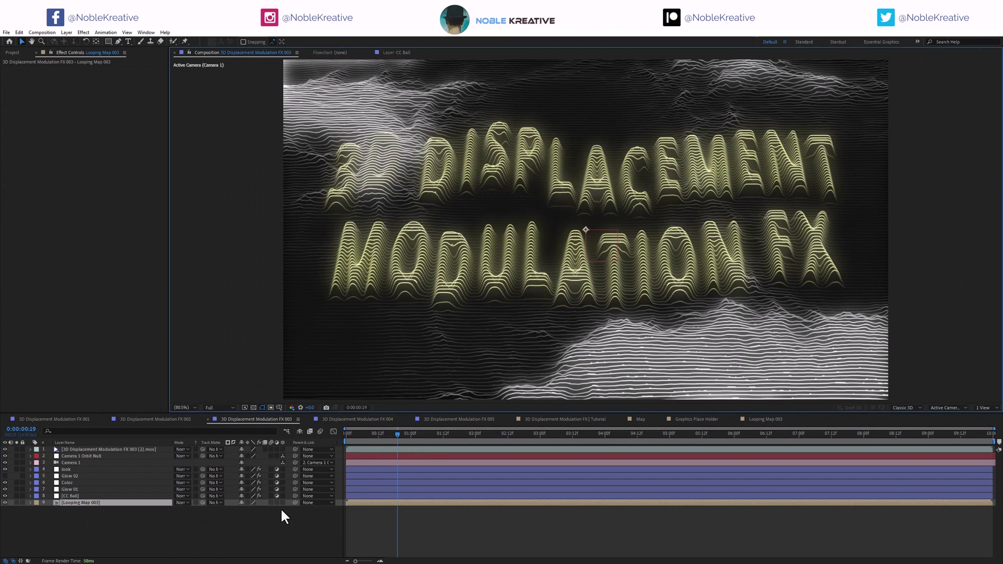
right_click(208, 536)
click(242, 514)
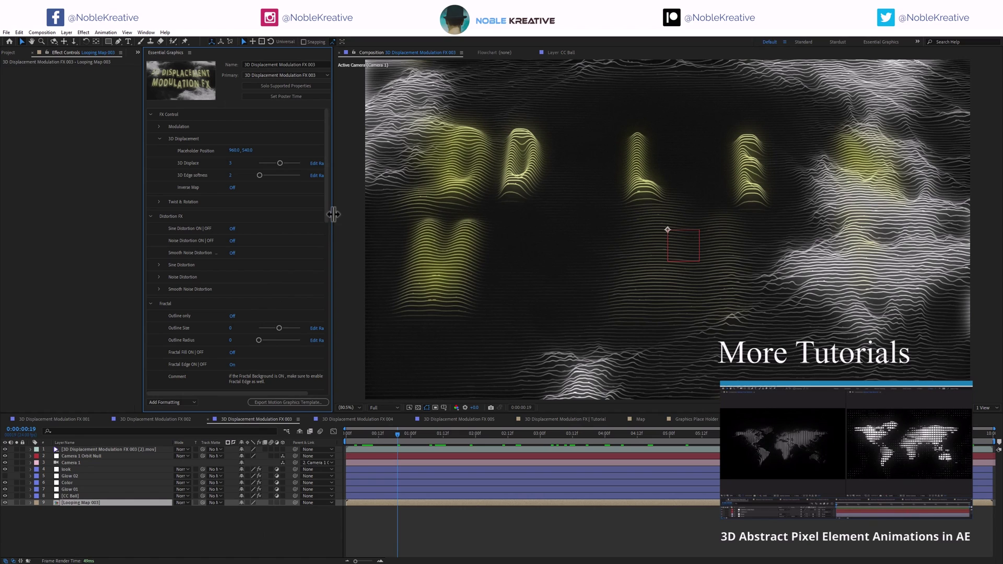
drag(333, 214, 368, 214)
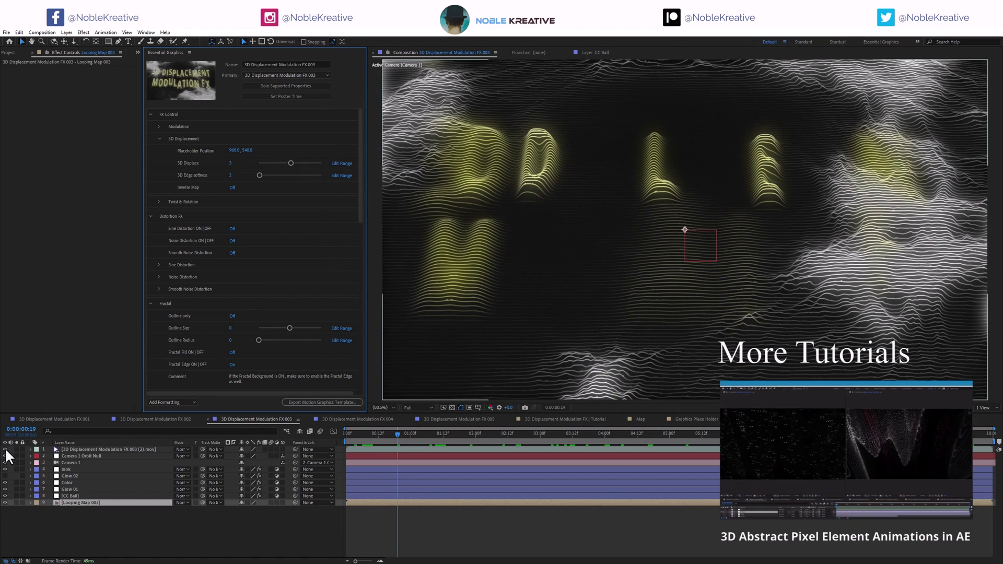
click(6, 449)
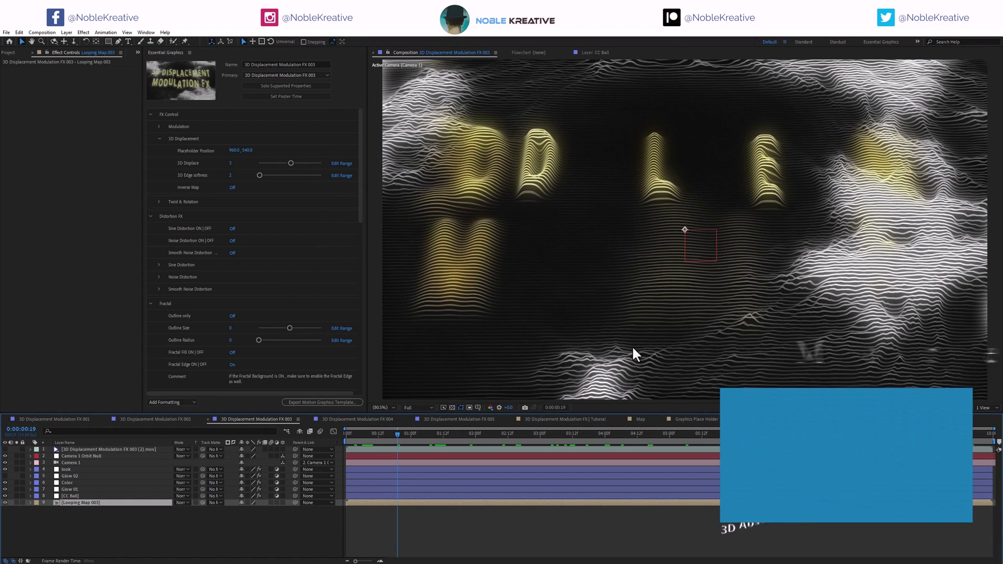
Raise the Colorize Exposure control to about 4.
scroll(257, 260, down, 3)
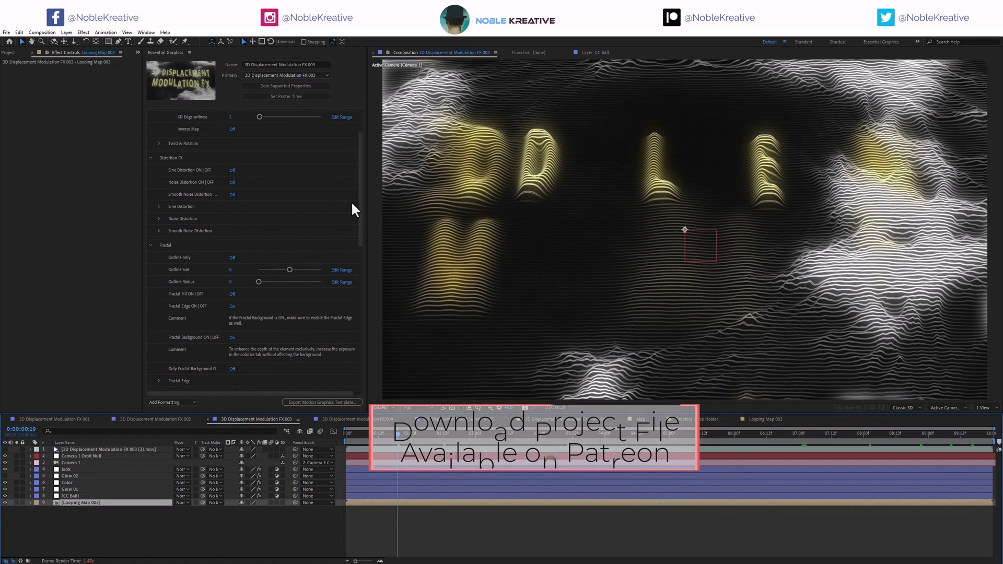
drag(360, 204, 359, 308)
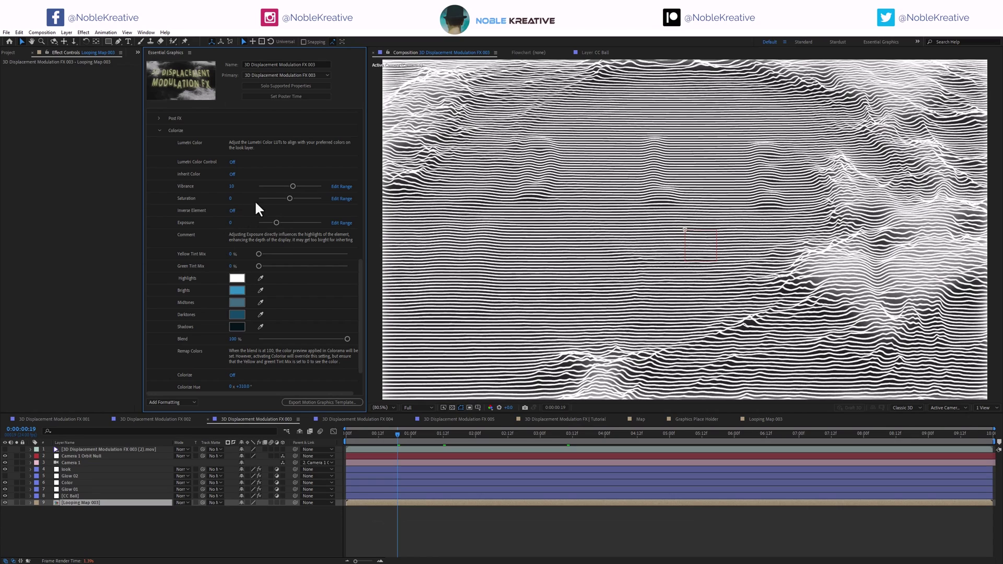
click(277, 222)
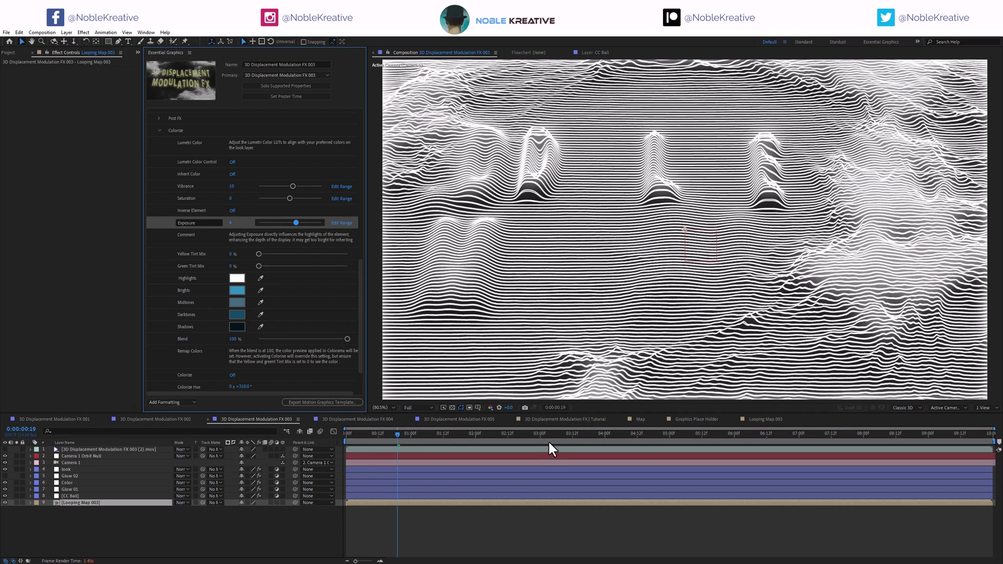
View the frame at 0:00:03:04, inspect Graphics Place Holder 3's effects in Looping Map 003, and return to the FX 003 composition.
click(551, 436)
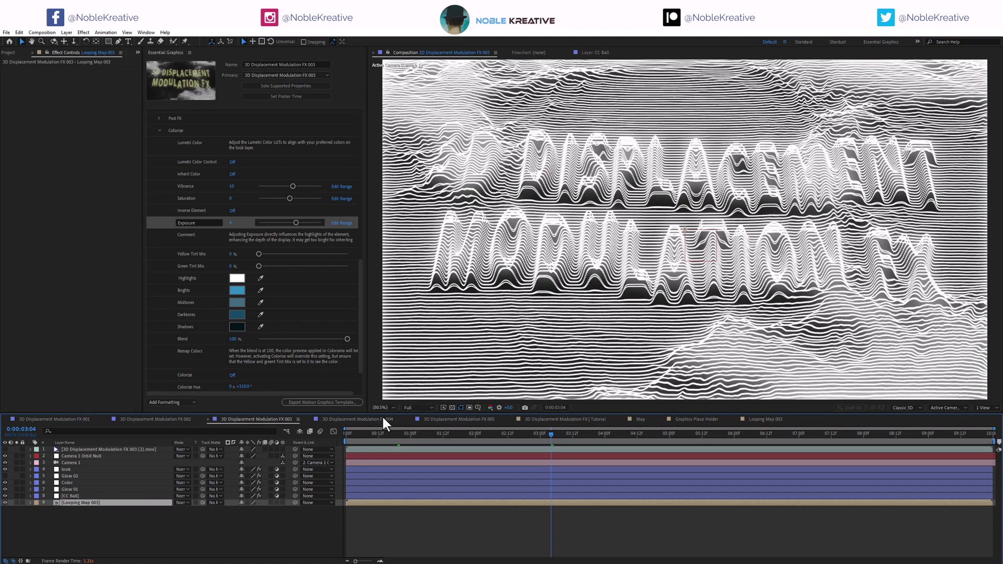
double_click(105, 502)
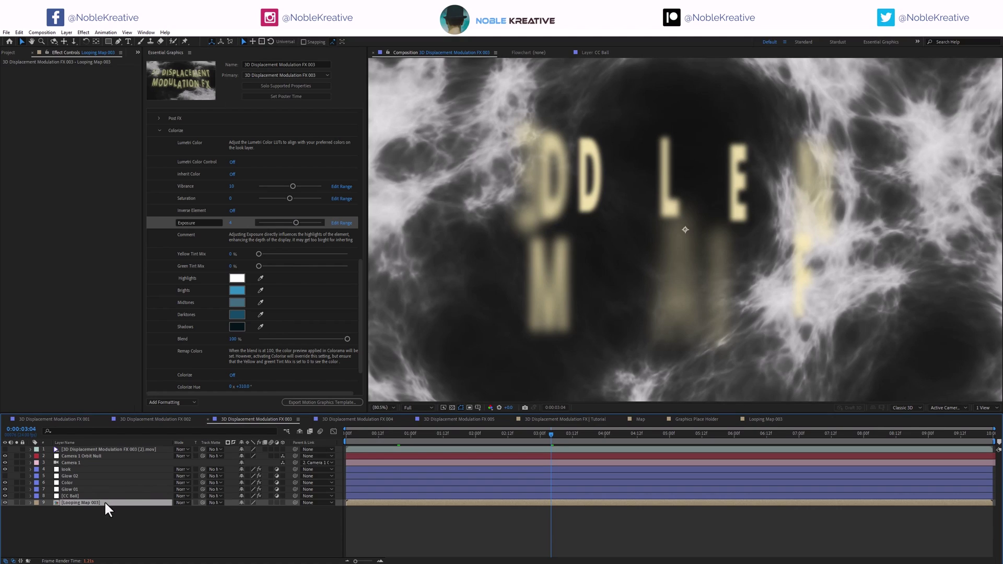
click(90, 469)
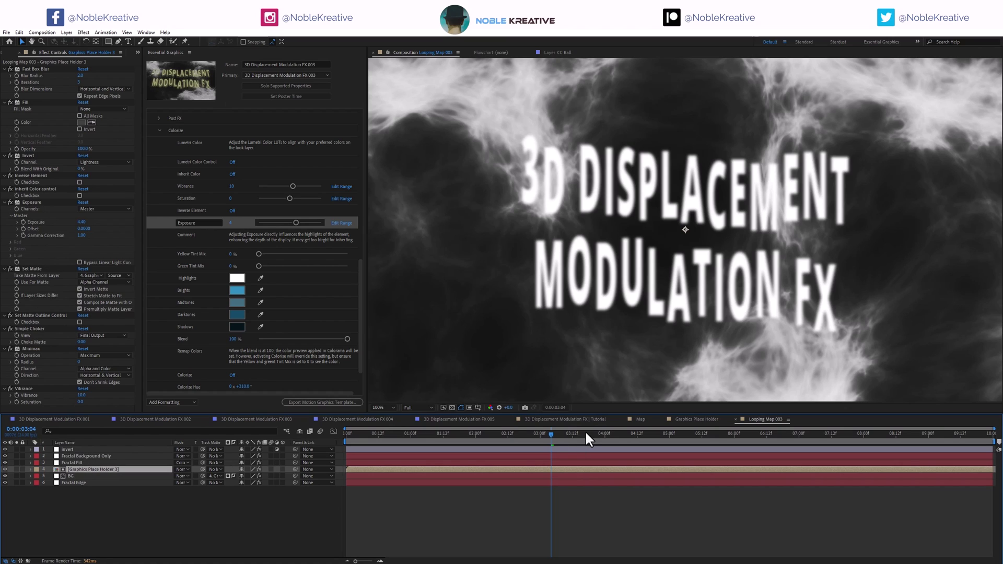
key(Tab)
click(459, 493)
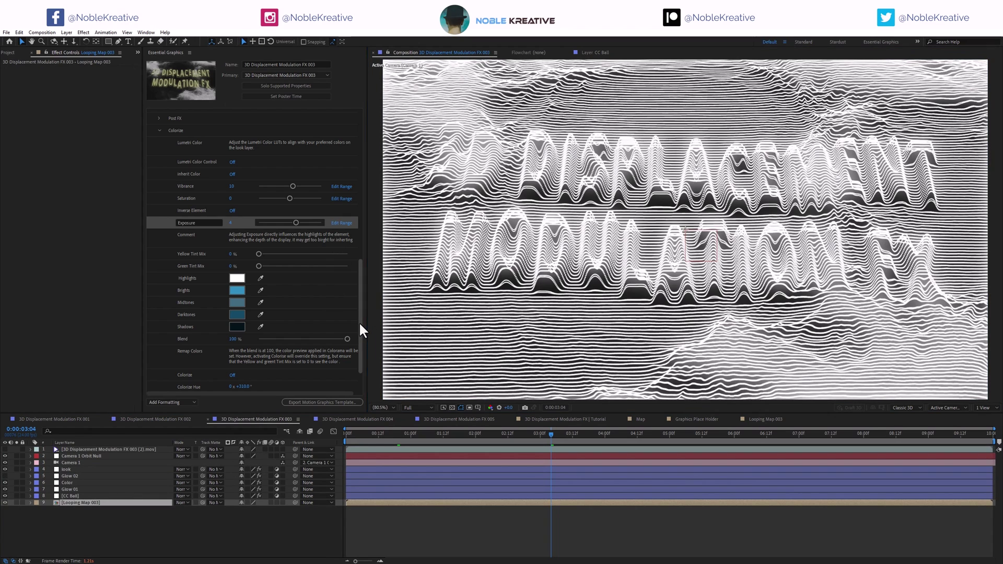
Raise the 3D Displace control to about 22 and reset the Colorize Exposure to 0.
drag(359, 321, 357, 89)
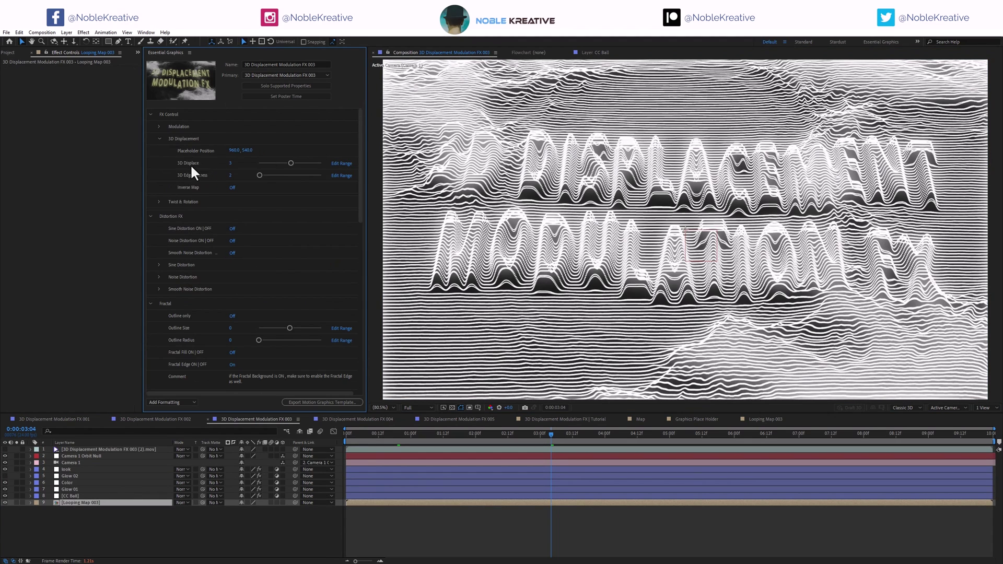
drag(292, 162, 298, 161)
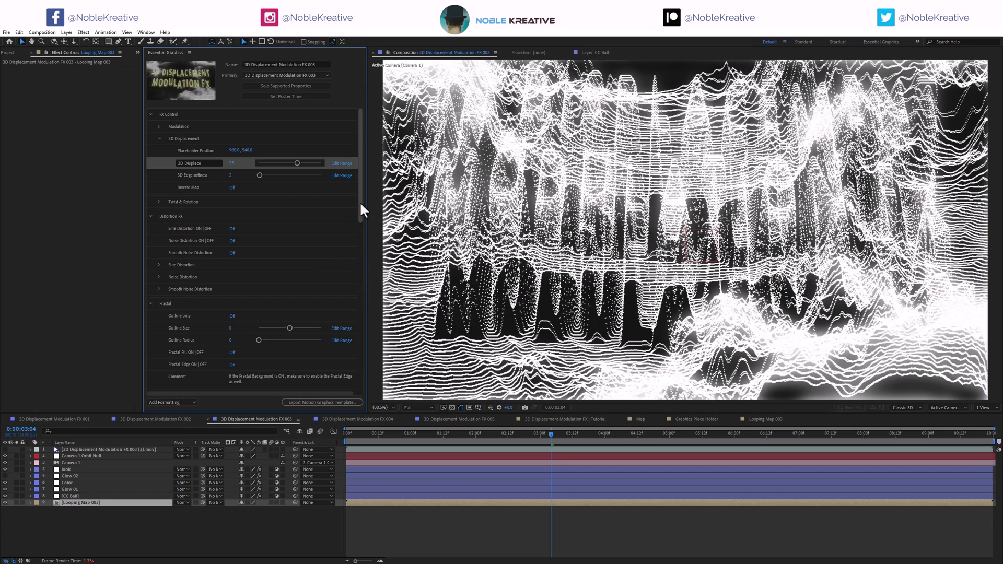
drag(359, 203, 329, 316)
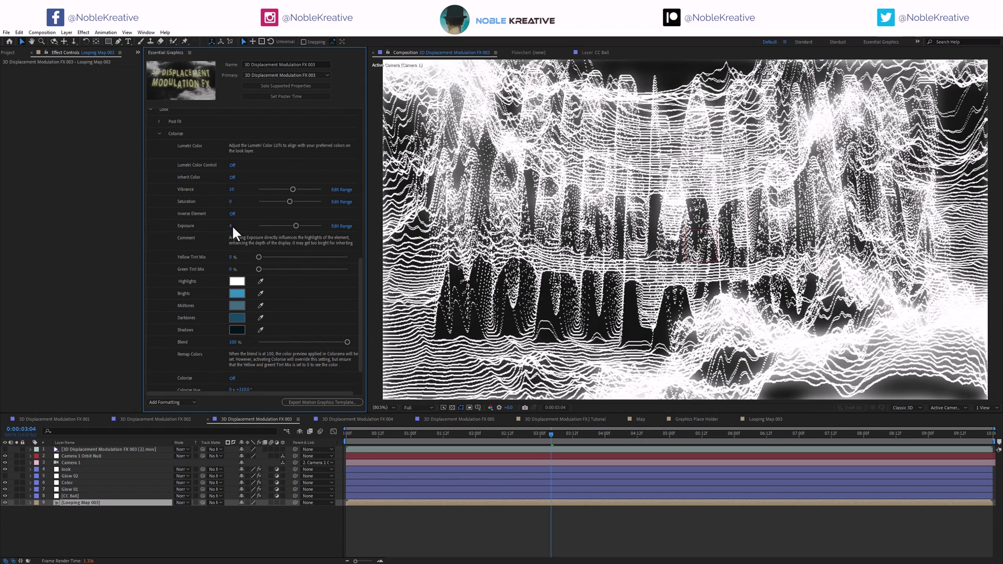
text(0)
key(Return)
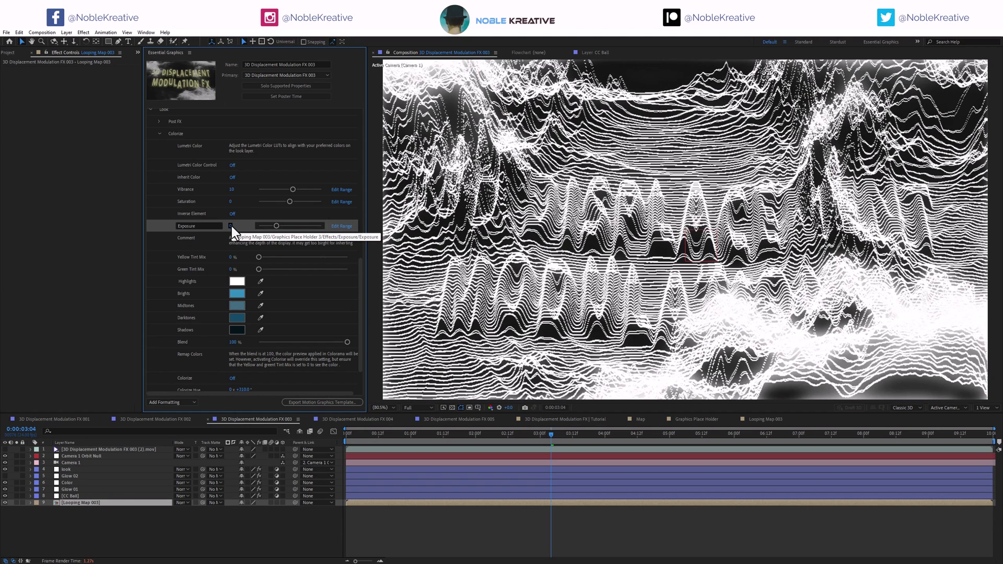
Try a 3D Displace value of 10, and set it to 5.
drag(361, 305, 351, 167)
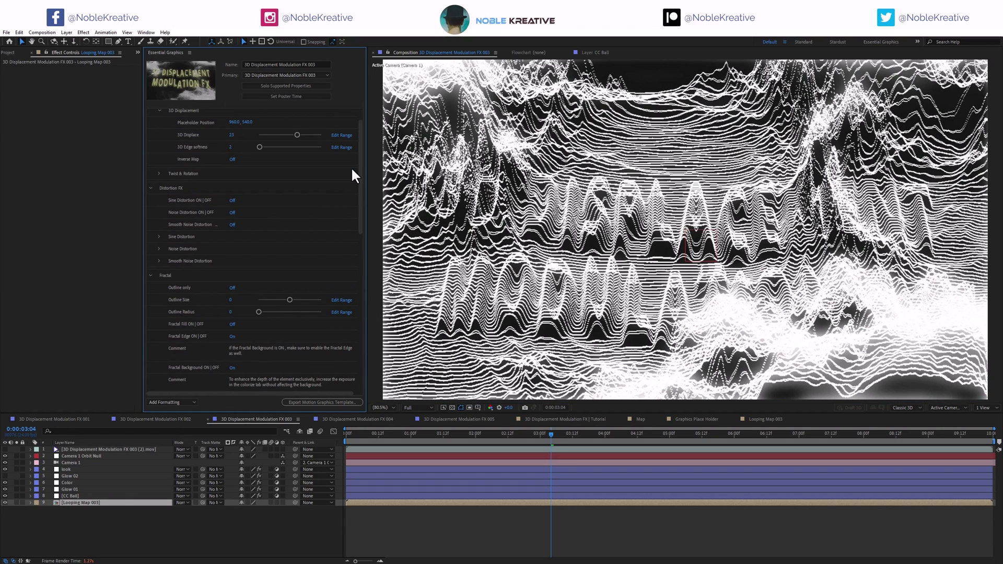
click(232, 135)
text(10)
key(Return)
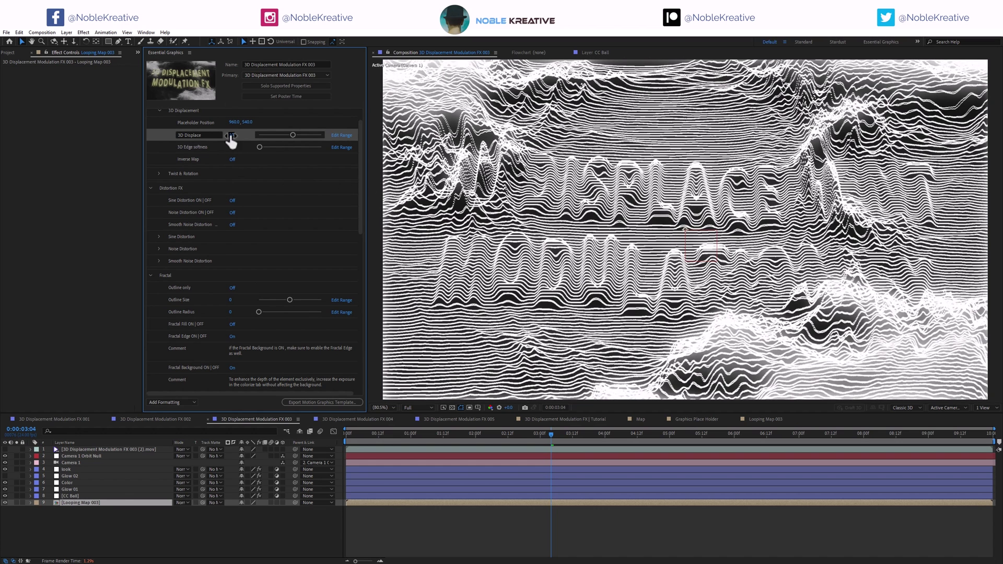
text(5)
key(Return)
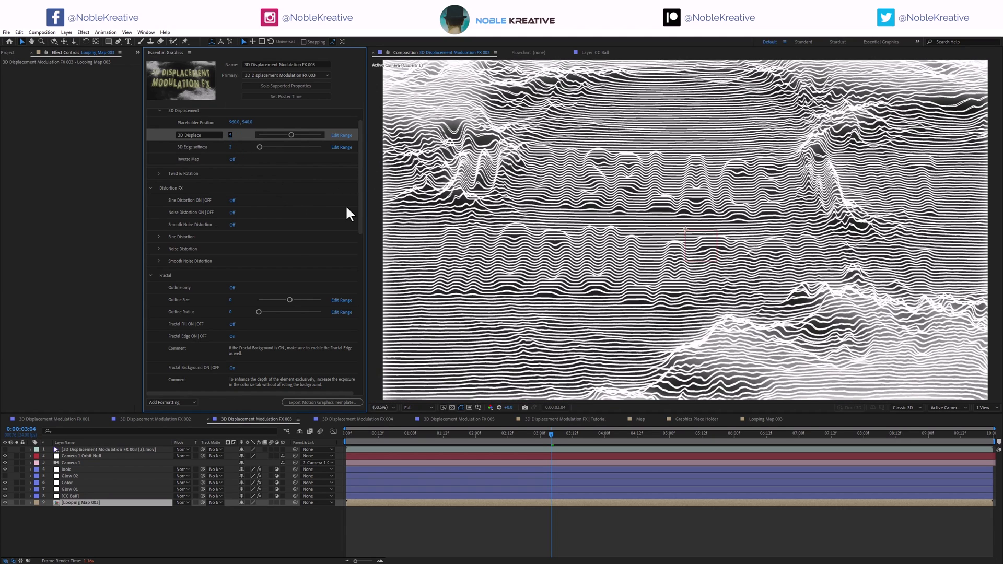
Set the 3D Edge softness to about 9 and open Looping Map 003 to check the softened text.
drag(260, 147, 281, 147)
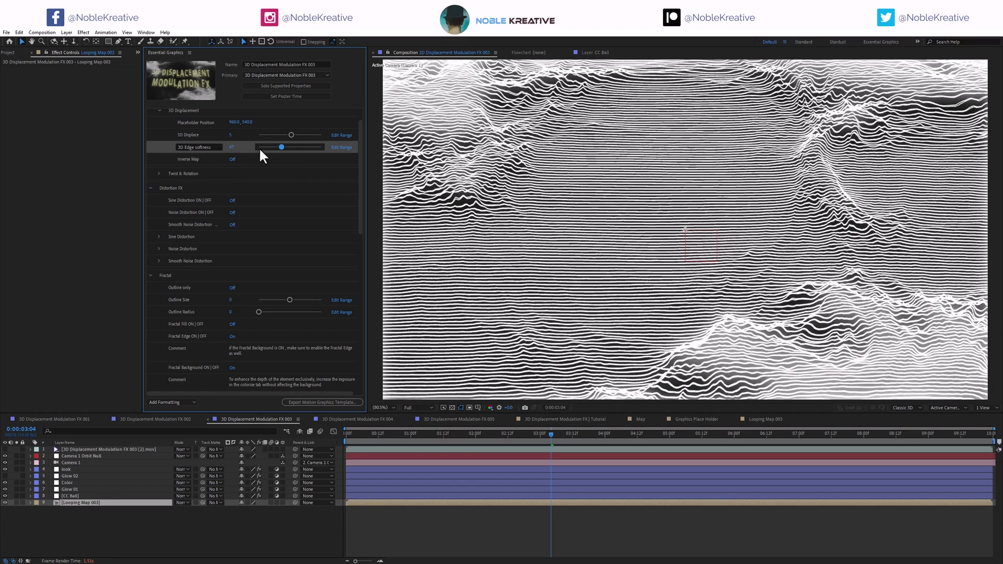
click(265, 147)
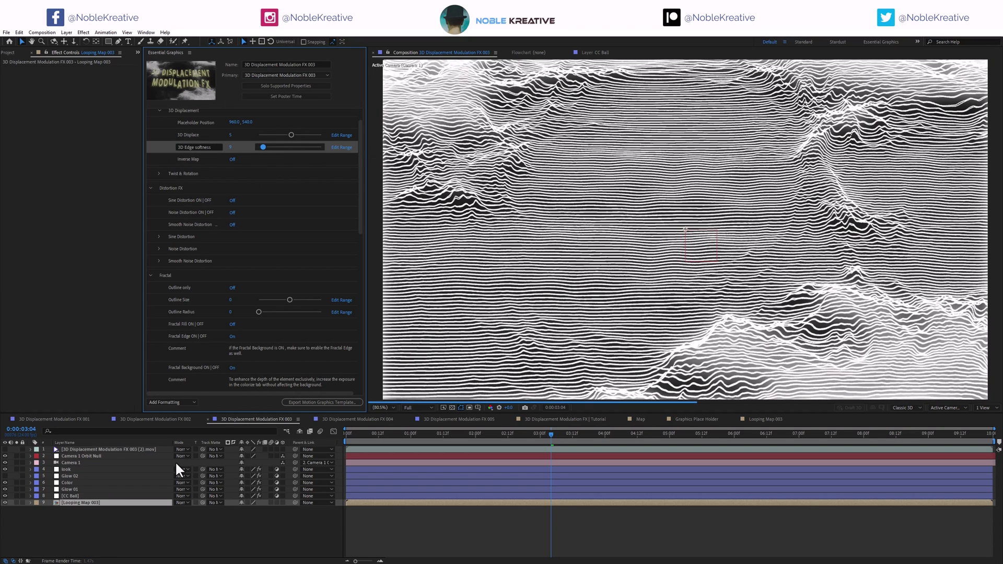
click(766, 419)
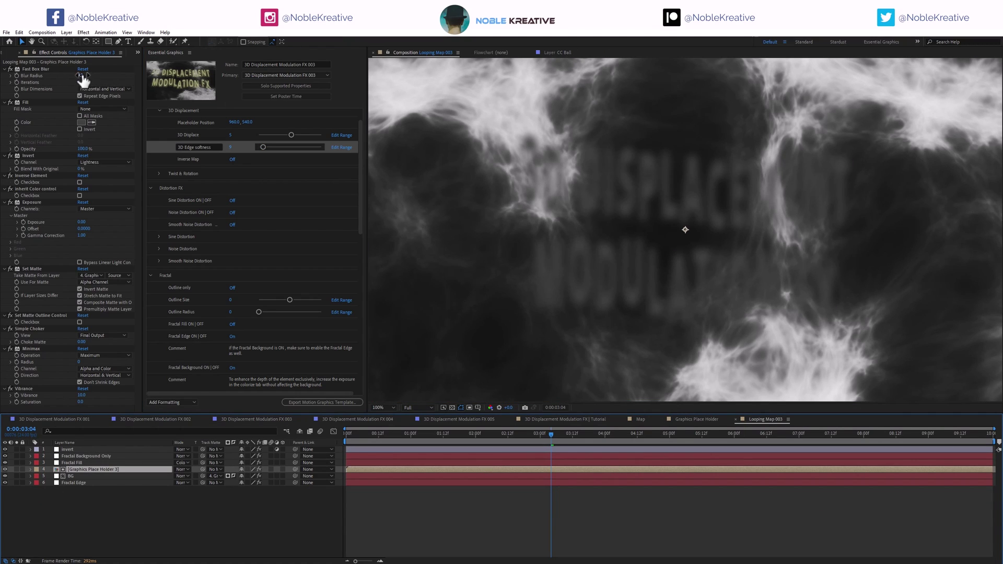
Set the Fast Box Blur radius on Graphics Place Holder 3 to 2 and return to the FX 003 composition.
drag(83, 79, 102, 103)
click(82, 76)
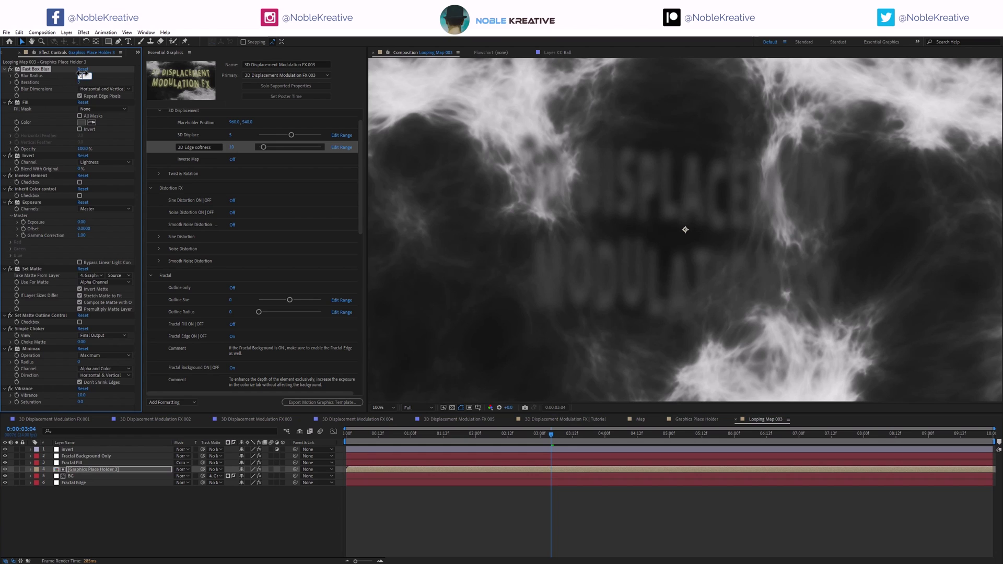
text(2)
key(Return)
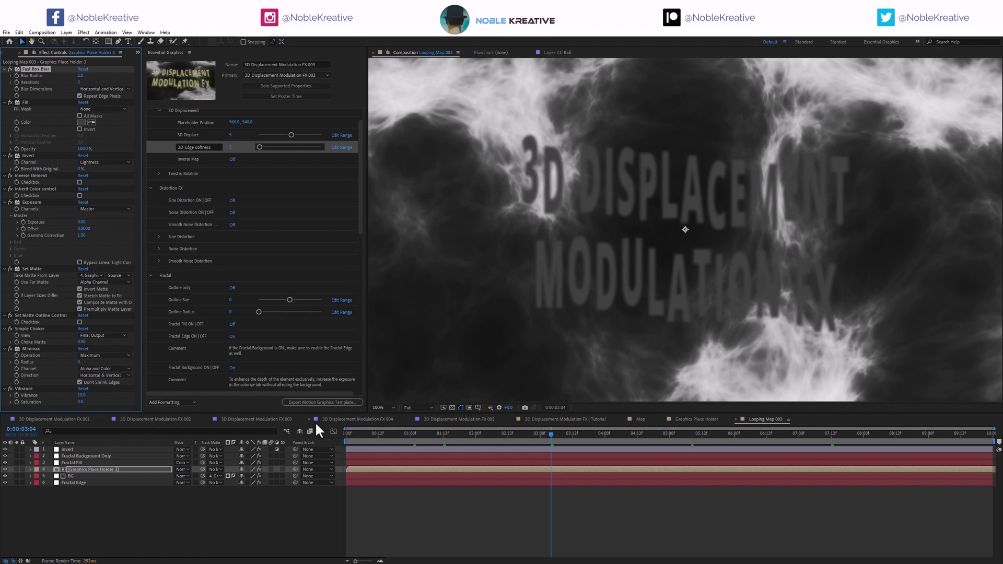
click(256, 419)
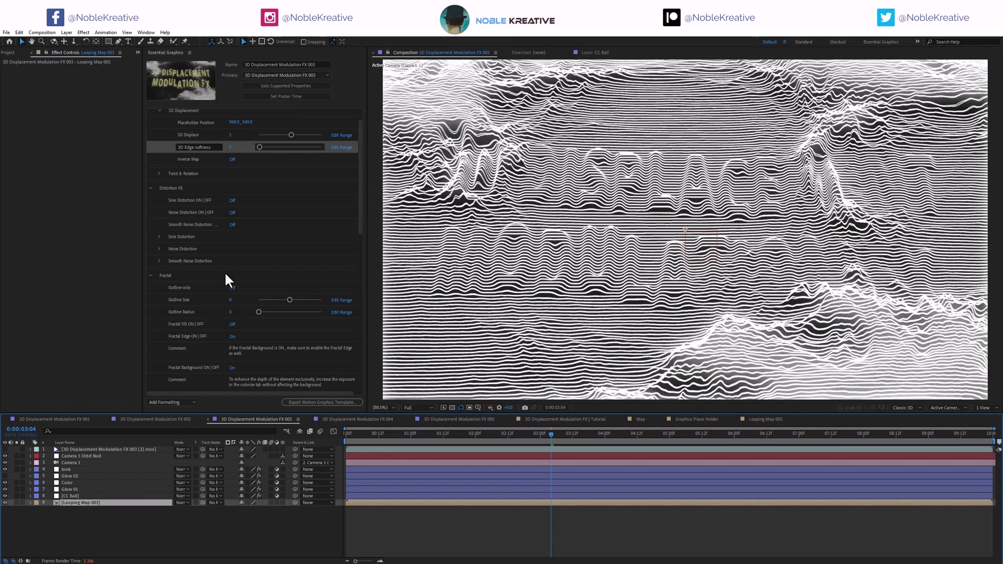
Turn on Noise Distortion and examine the CC Ball layer's Wave Warp and distortion effects.
click(234, 212)
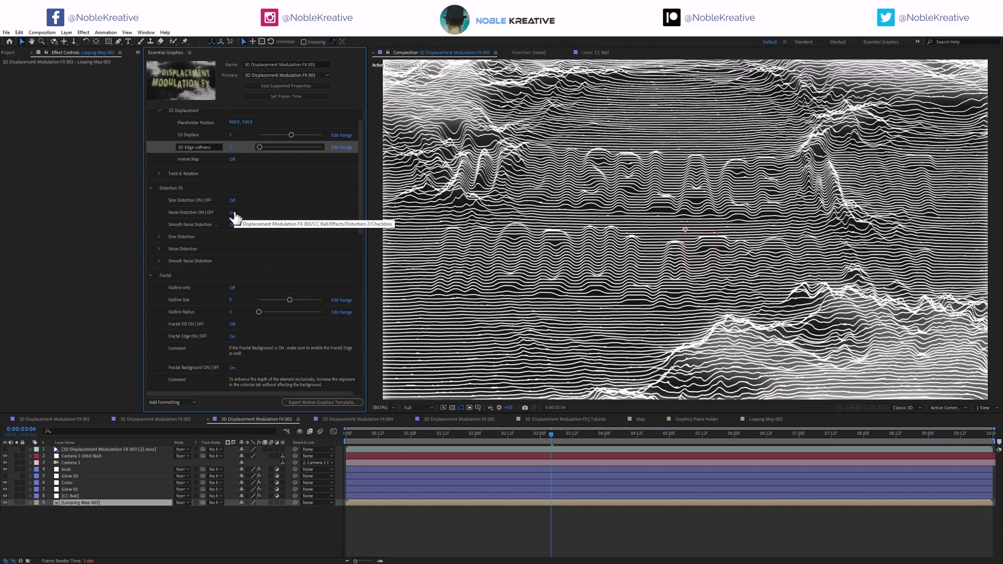
click(233, 213)
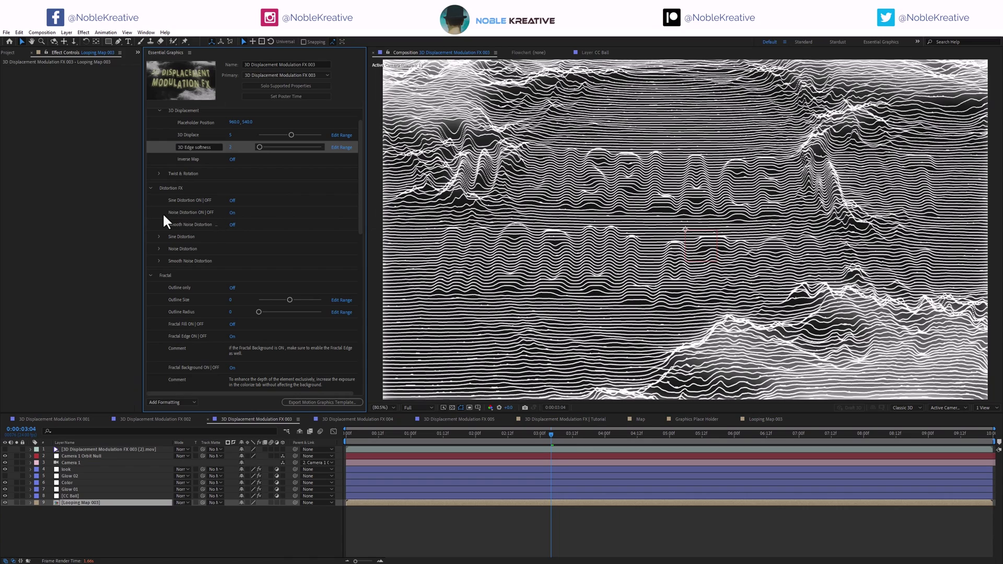
click(98, 495)
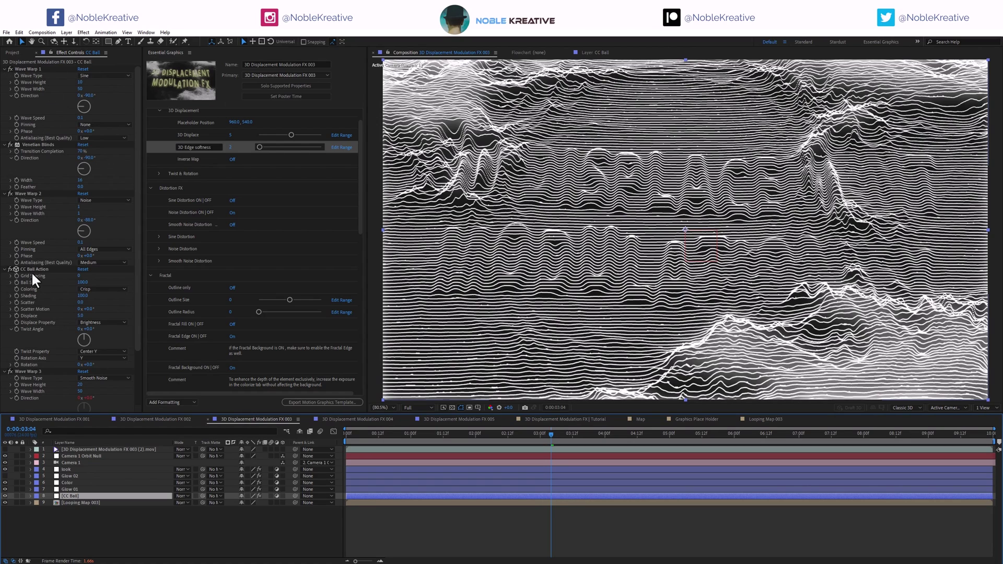
scroll(45, 311, down, 3)
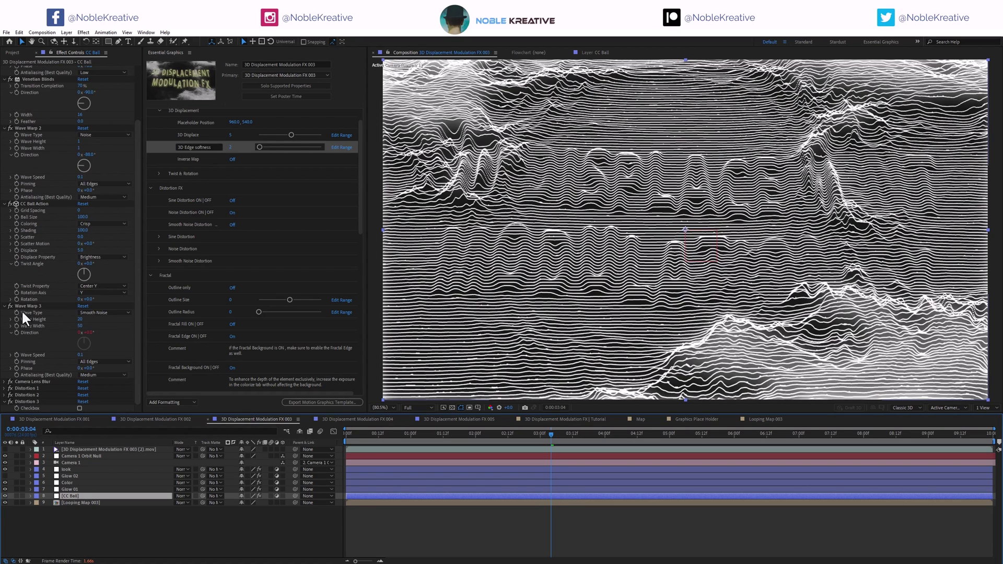
Try Smooth Noise Distortion with Noise Distortion off, and try Sine Distortion on and off.
click(232, 225)
click(232, 224)
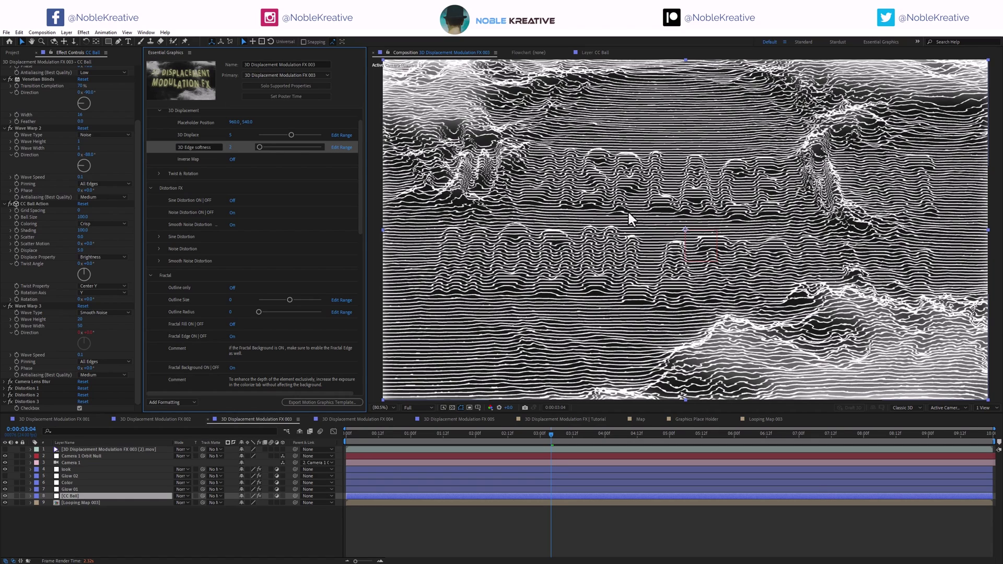
click(232, 213)
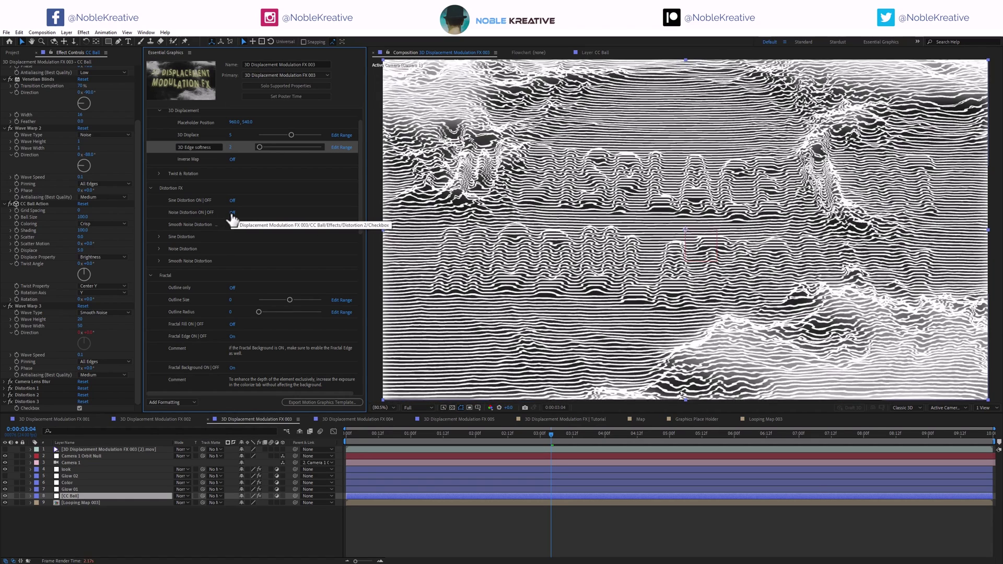
click(233, 200)
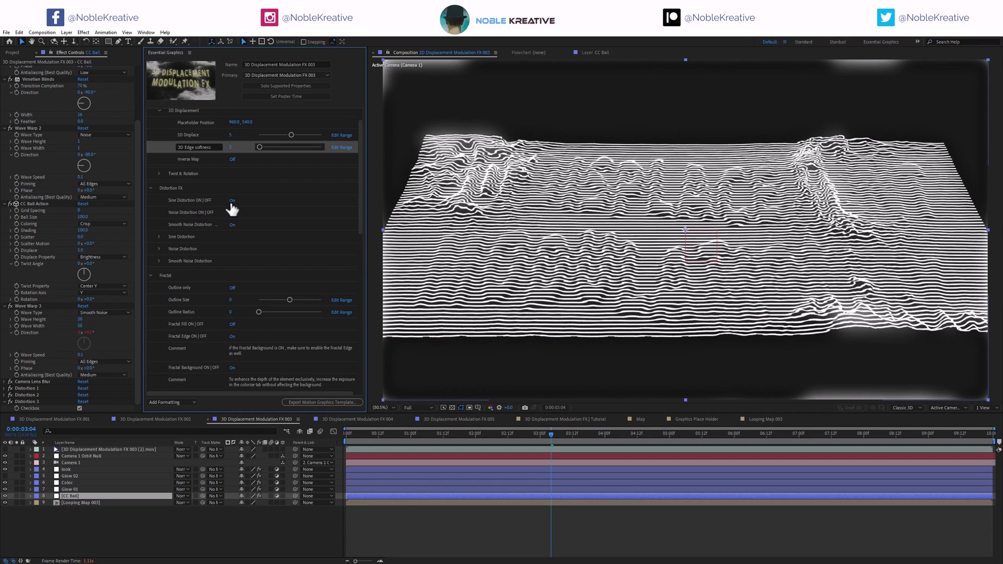
click(232, 201)
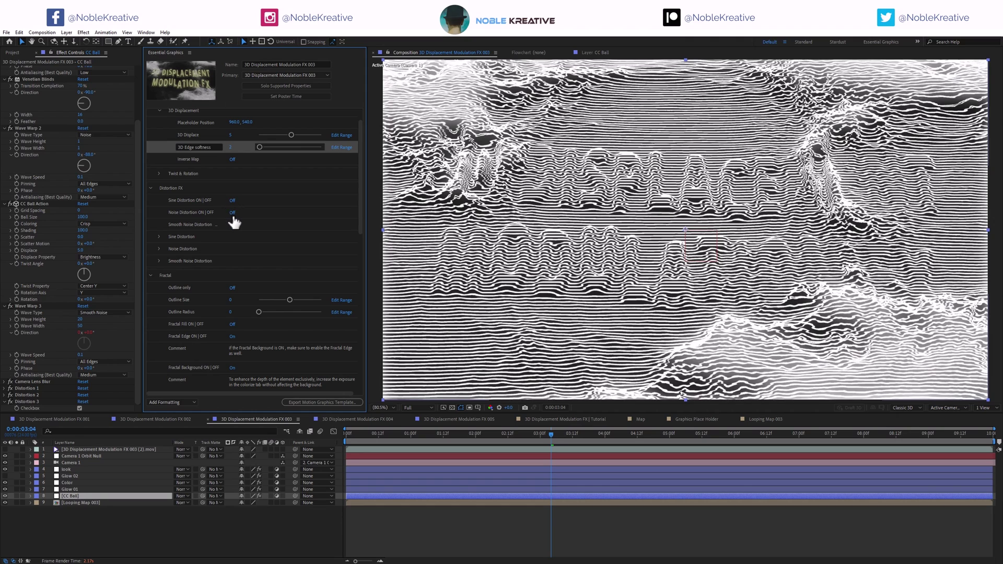
Switch from Smooth Noise Distortion back to Noise Distortion, and try Inverse Map on and off.
click(233, 223)
scroll(215, 225, up, 2)
click(232, 187)
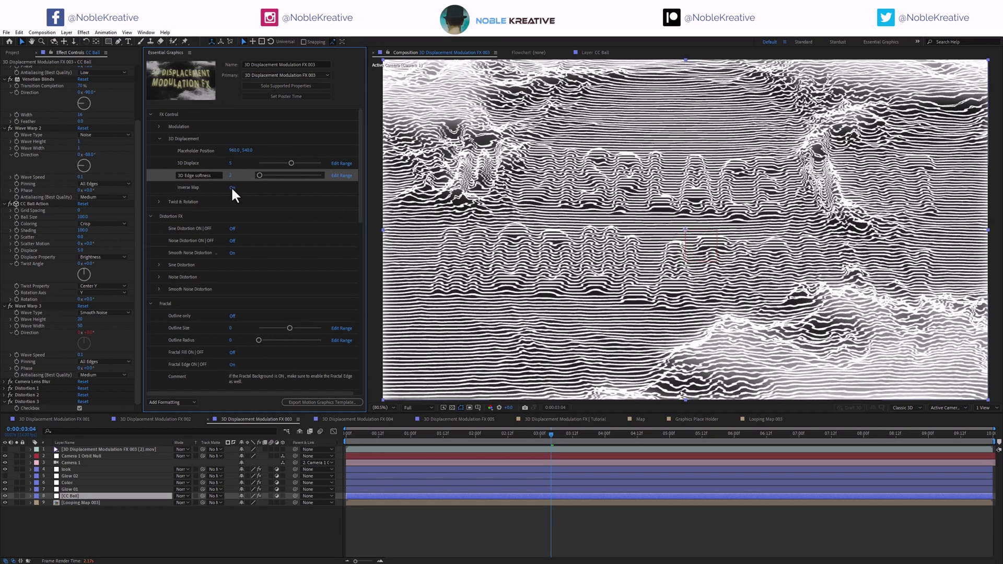
click(233, 253)
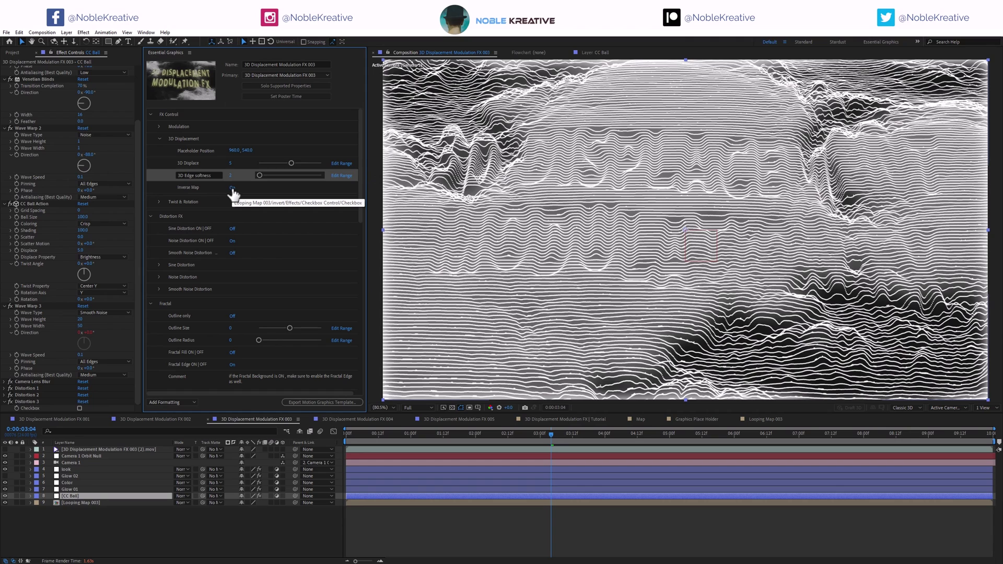
click(232, 188)
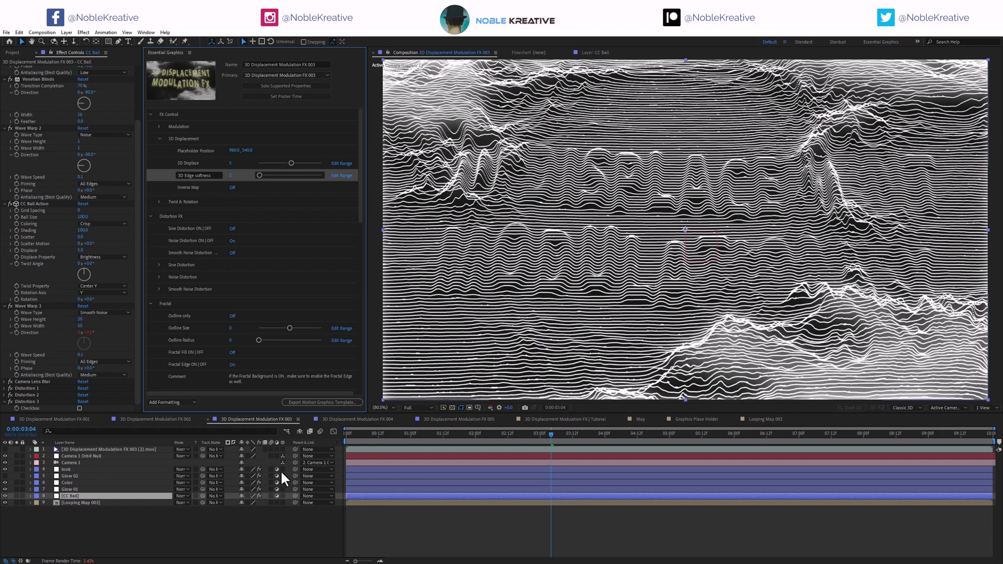
Open the 3D Displacement Modulation FX 005 composition in Essential Graphics and view its frames at 0:00:02:02, 0:00:03:13 and 0:00:04:16.
click(449, 419)
right_click(294, 534)
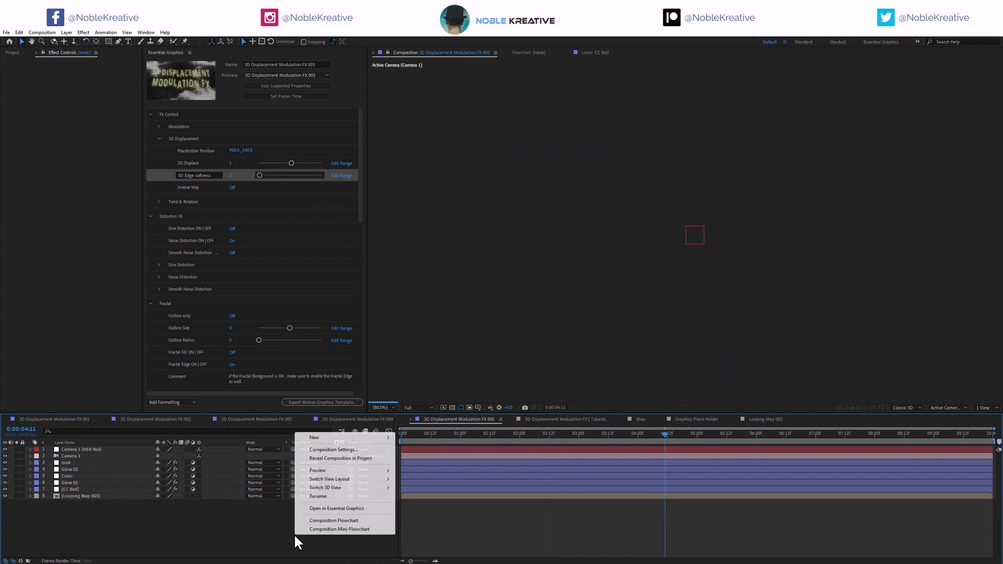
click(290, 532)
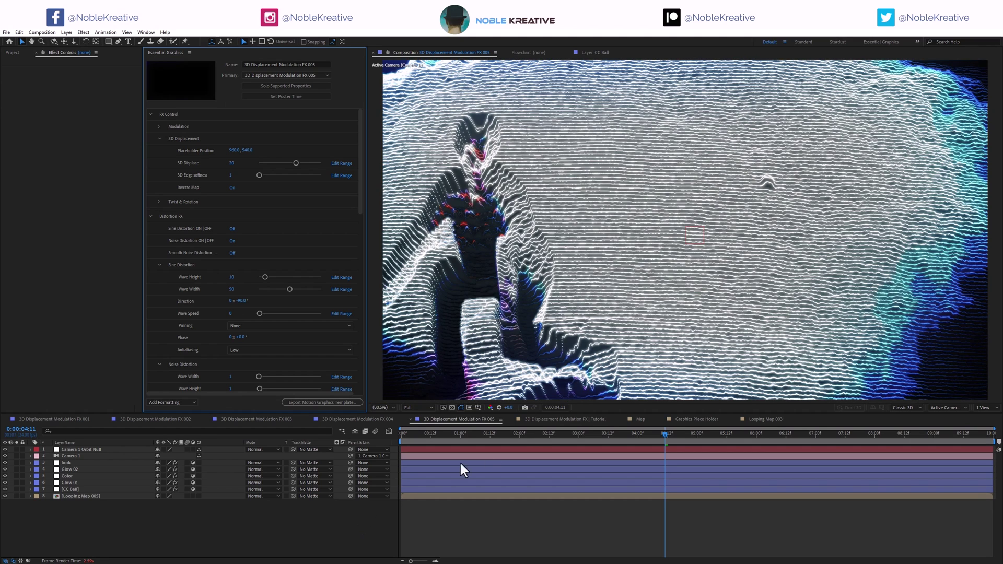
click(524, 435)
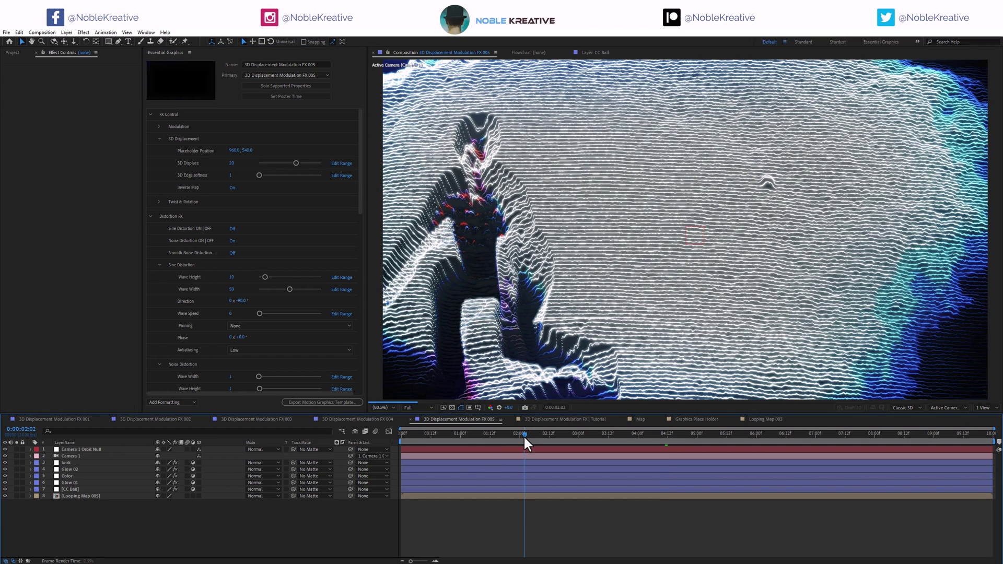
click(610, 434)
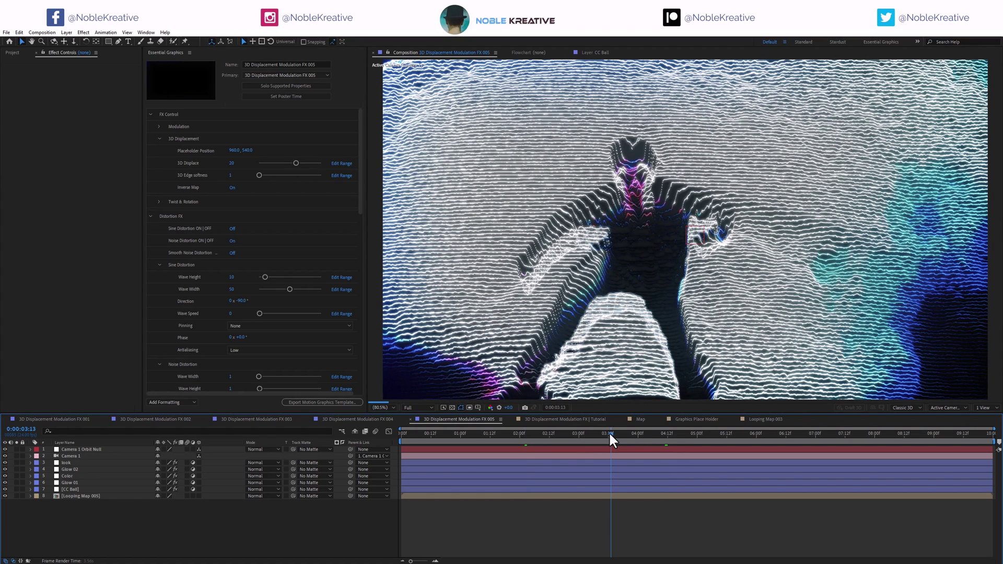
click(677, 433)
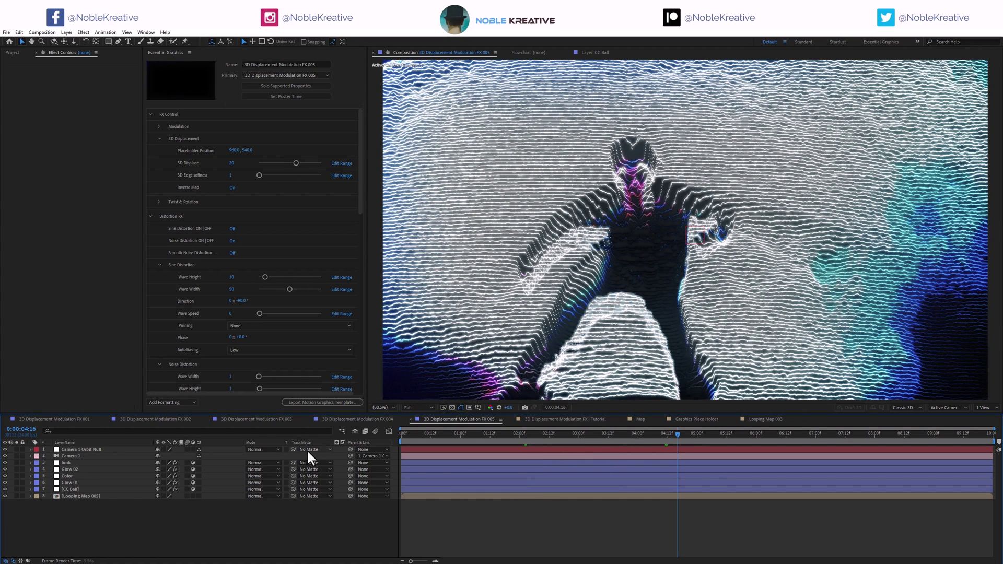
Inspect the footage inside Footage Place Holder 1, return to Looping Map 005, and check the Fractal Background Only layer's effects.
double_click(113, 495)
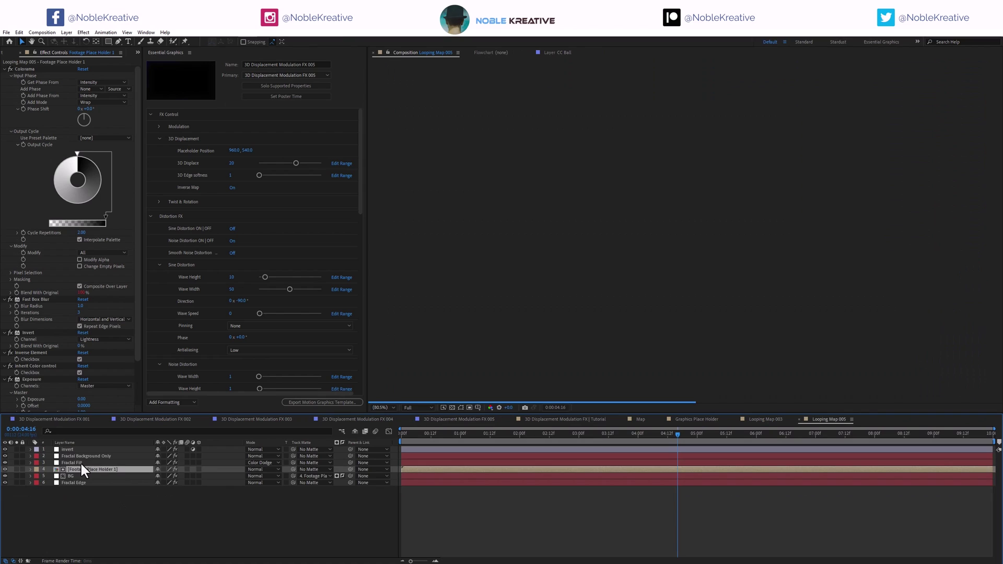
double_click(84, 468)
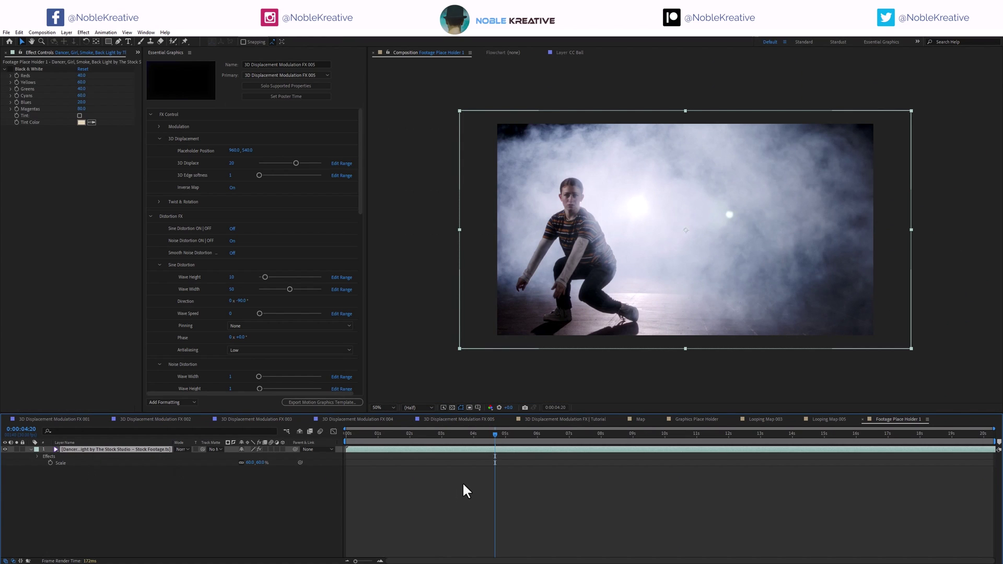
key(Tab)
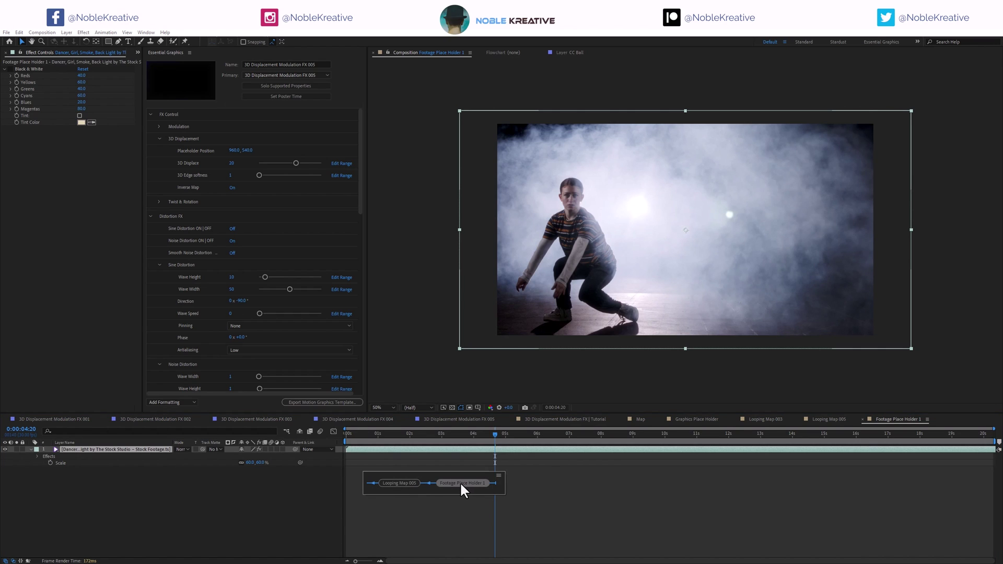
click(395, 483)
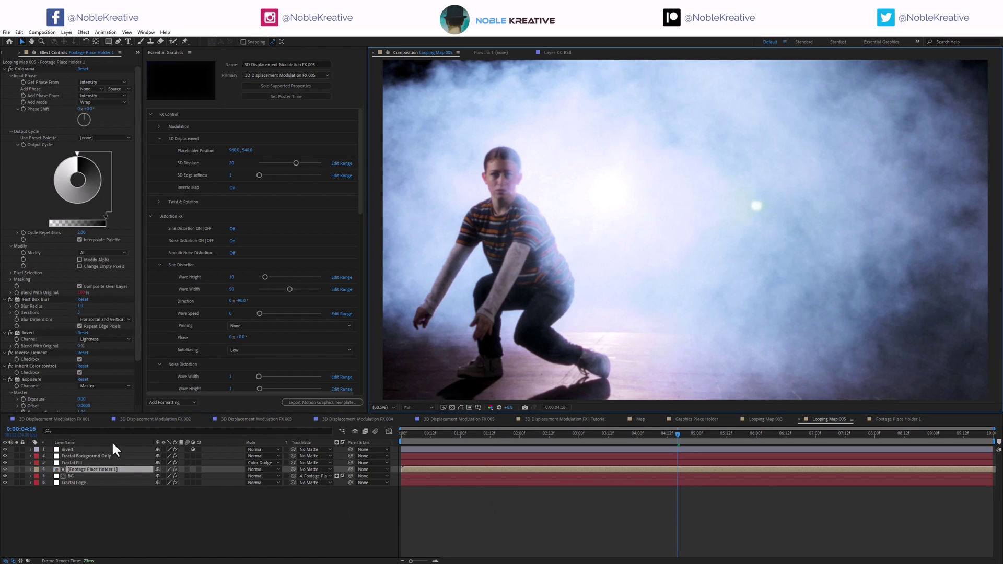
click(72, 456)
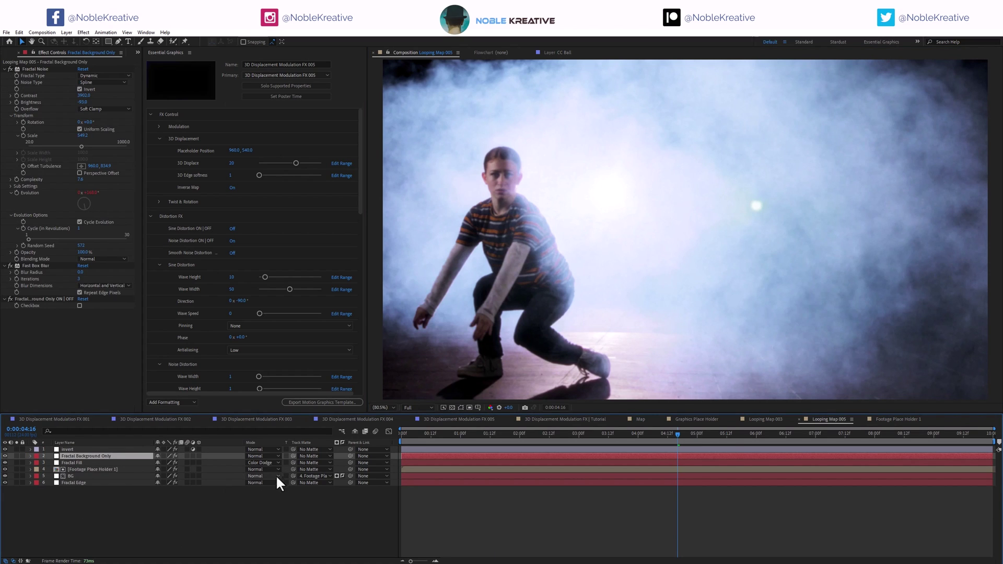
Turn off Inherit Color in the Colorize controls and return to the FX 005 composition.
drag(358, 149, 366, 309)
click(232, 182)
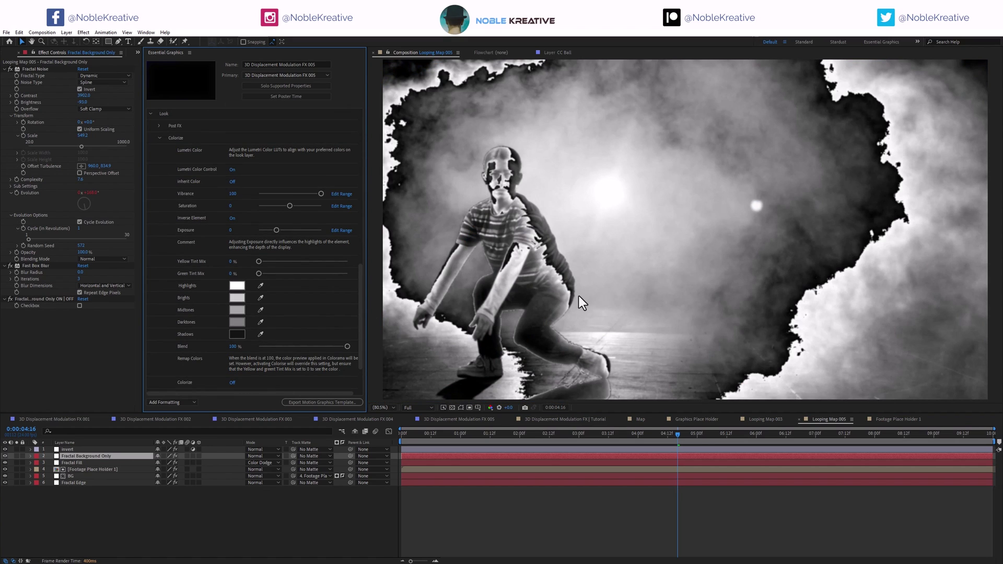
key(Tab)
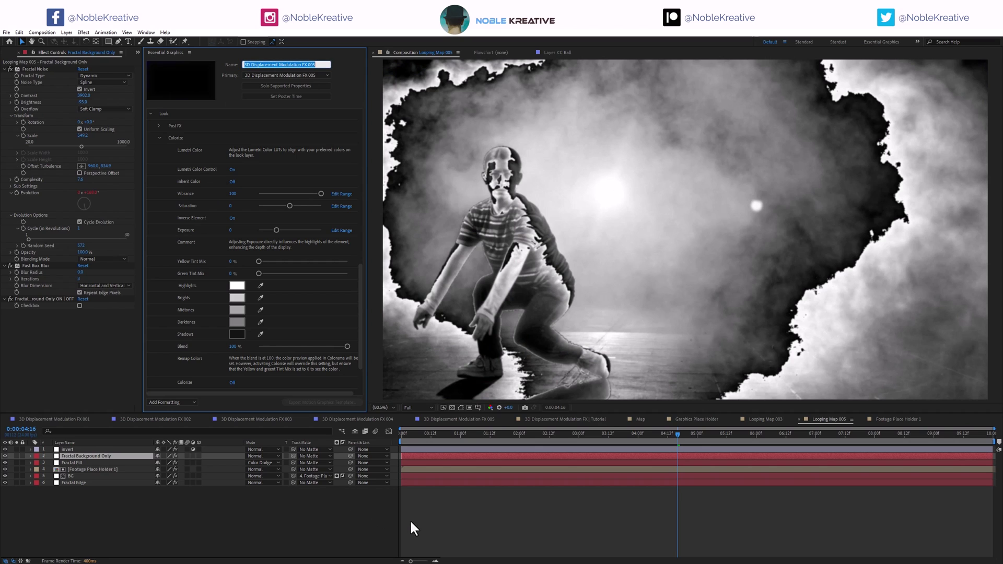
click(360, 528)
key(Tab)
click(276, 516)
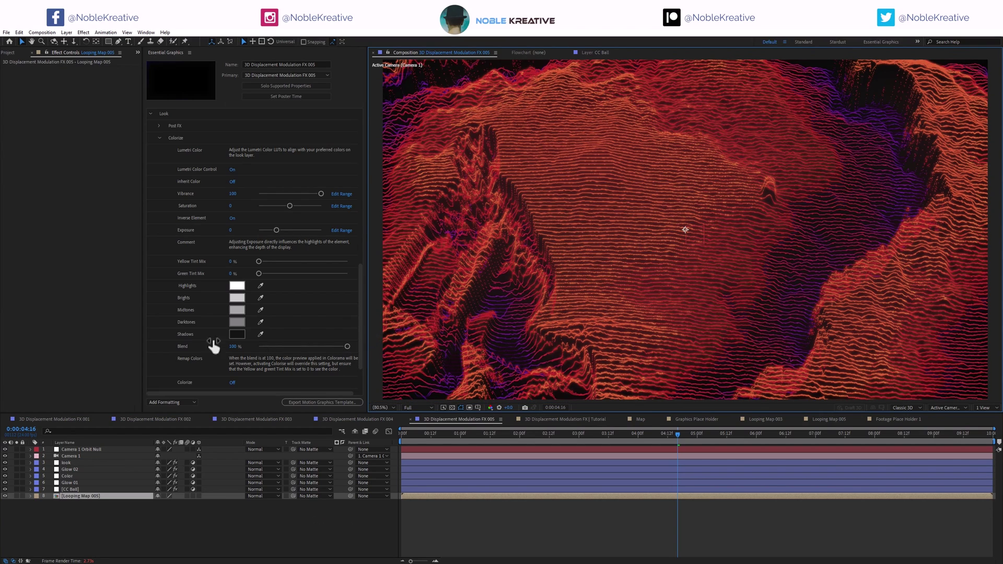
Set the Colorize Blend to 0%, turn off Lumetric Color Control, and move to the frame at 0:00:02:14.
drag(347, 345, 237, 346)
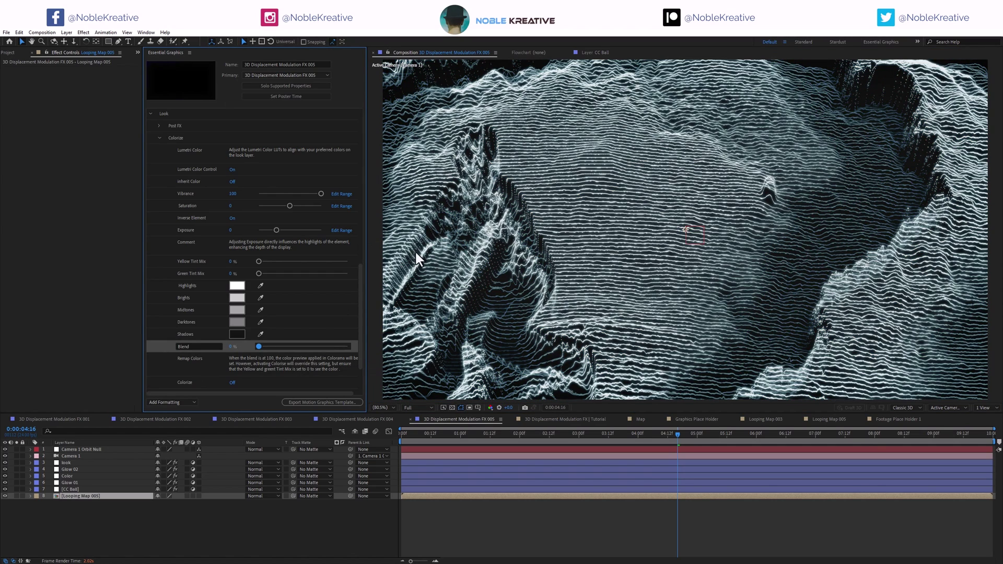
click(233, 171)
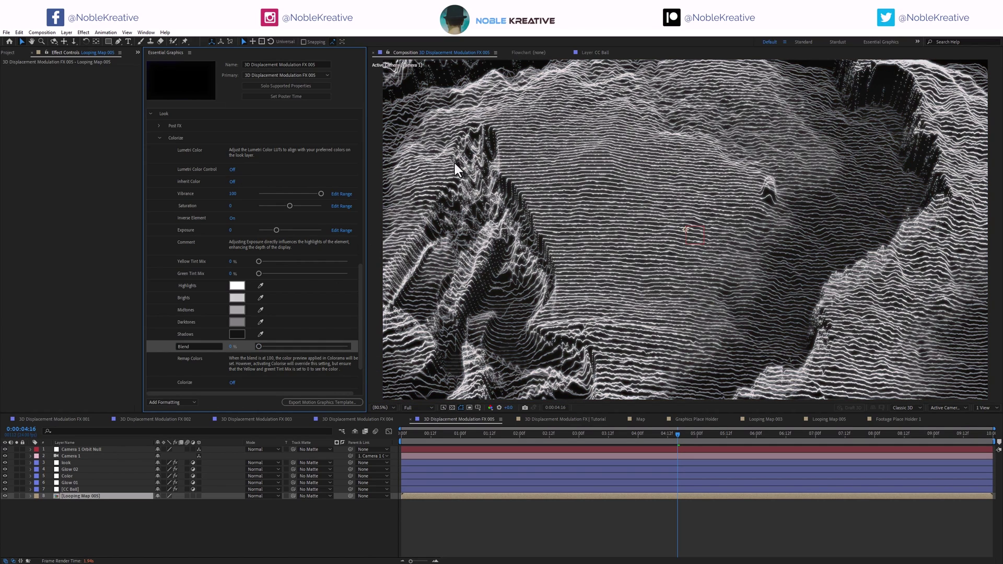
click(554, 433)
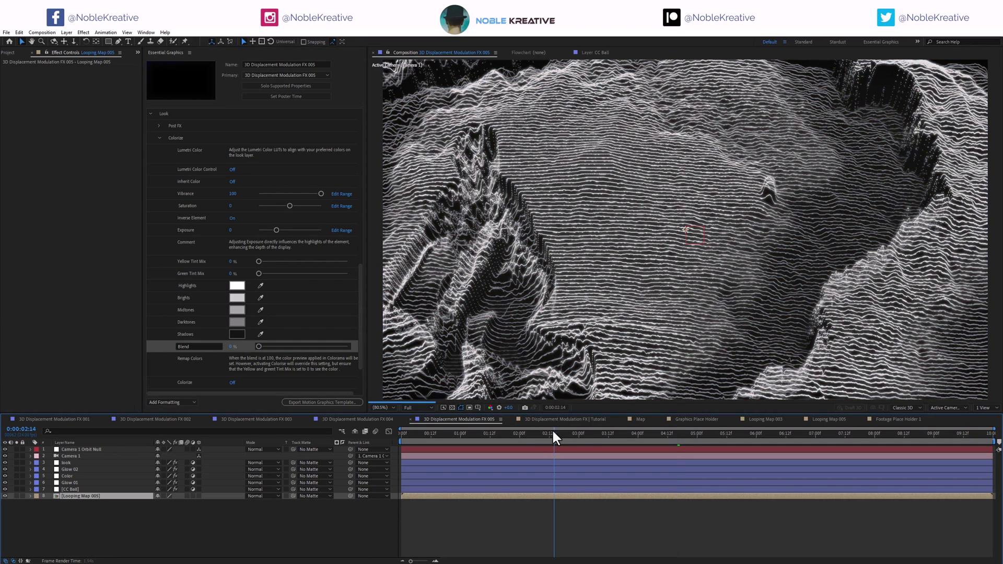